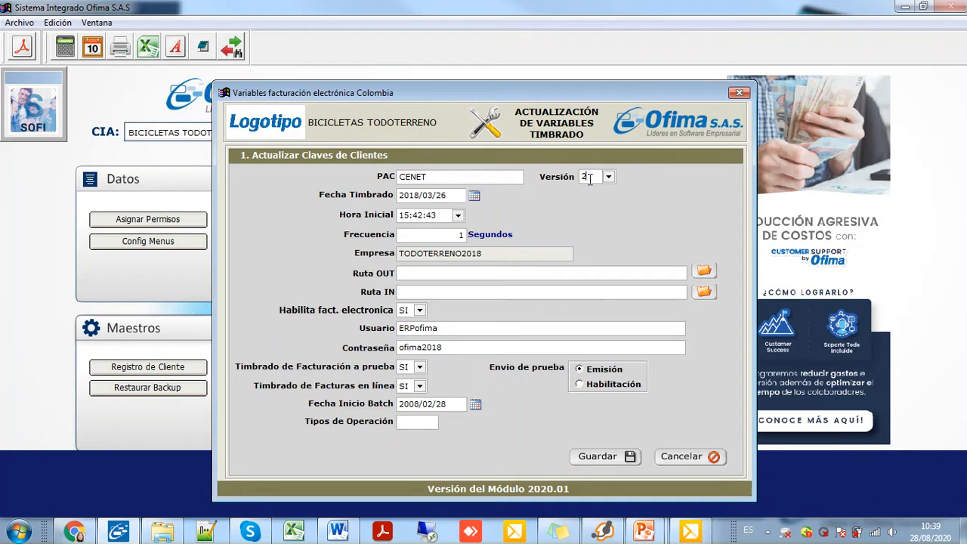
- Close the electronic invoicing variables form without saving and open the system variables configuration
{"action": "left_click", "coordinate": [435, 198]}
{"action": "key", "text": "alt+Tab"}
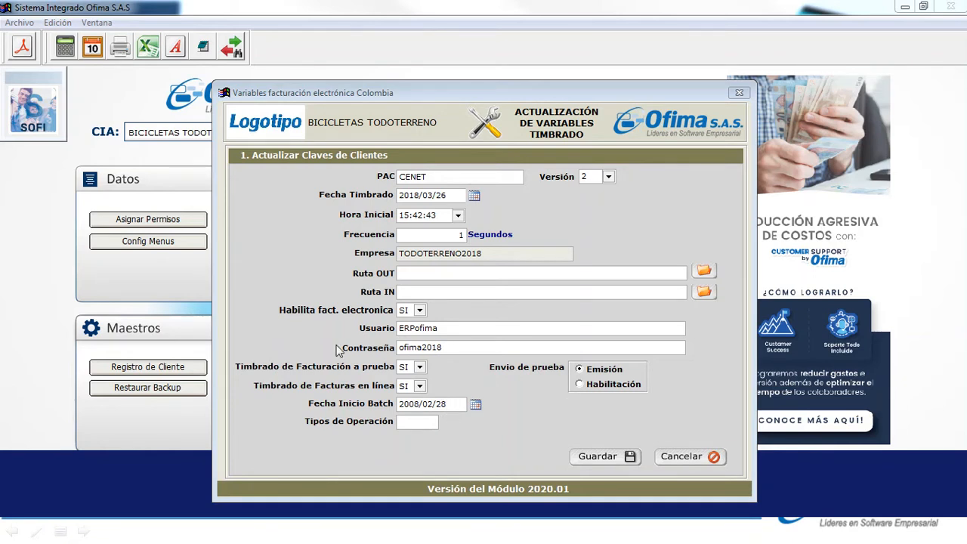
{"action": "left_click", "coordinate": [686, 457]}
{"action": "left_click", "coordinate": [270, 245]}
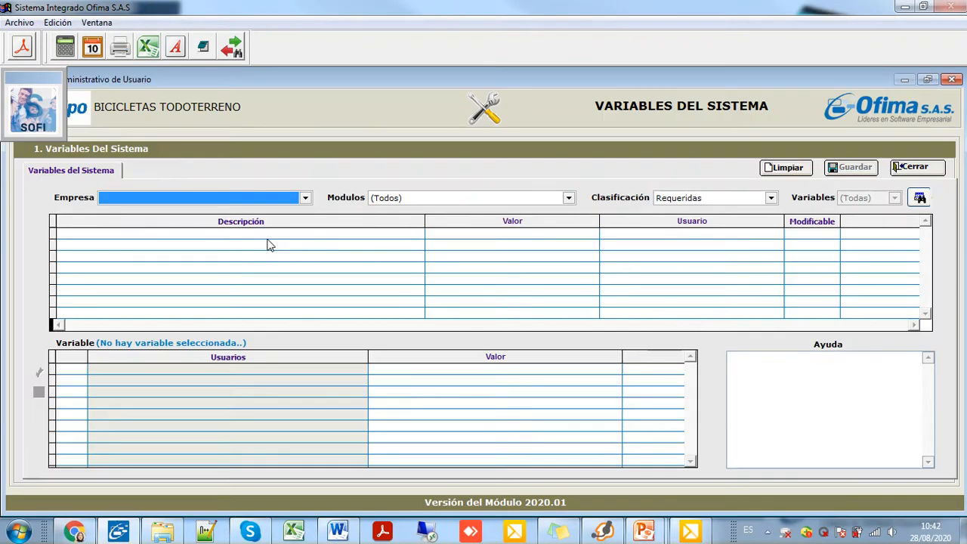
- Load the system variables of the company TODOTERRENO2018
{"action": "left_click", "coordinate": [305, 198]}
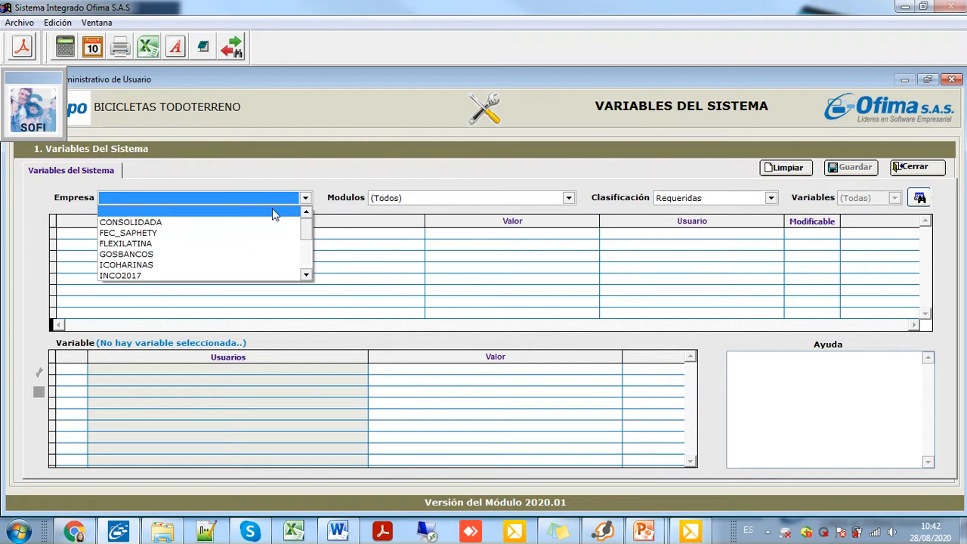
{"action": "left_click_drag", "start_coordinate": [309, 231], "coordinate": [308, 253]}
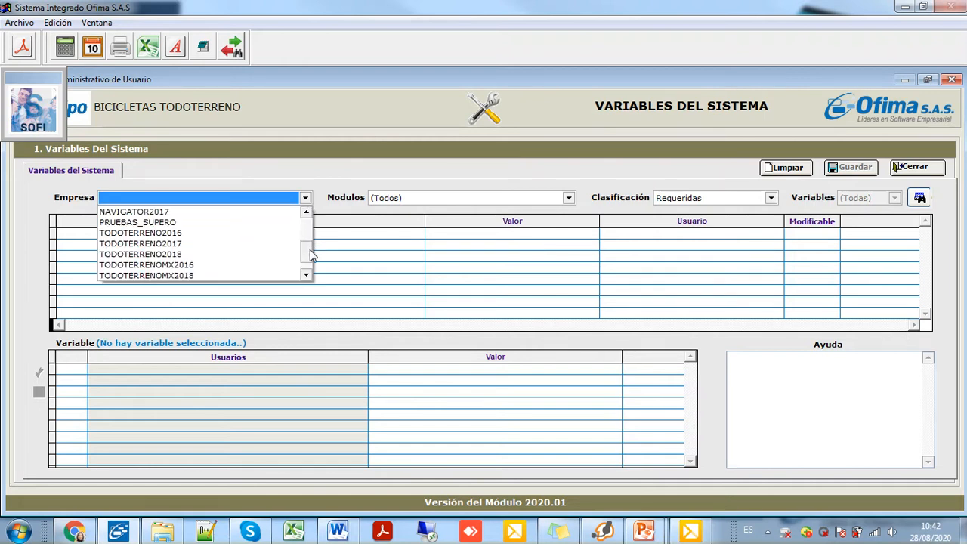
{"action": "left_click", "coordinate": [206, 255]}
- Search the variables of all modules for the file path (RUTA) entries
{"action": "left_click", "coordinate": [920, 198]}
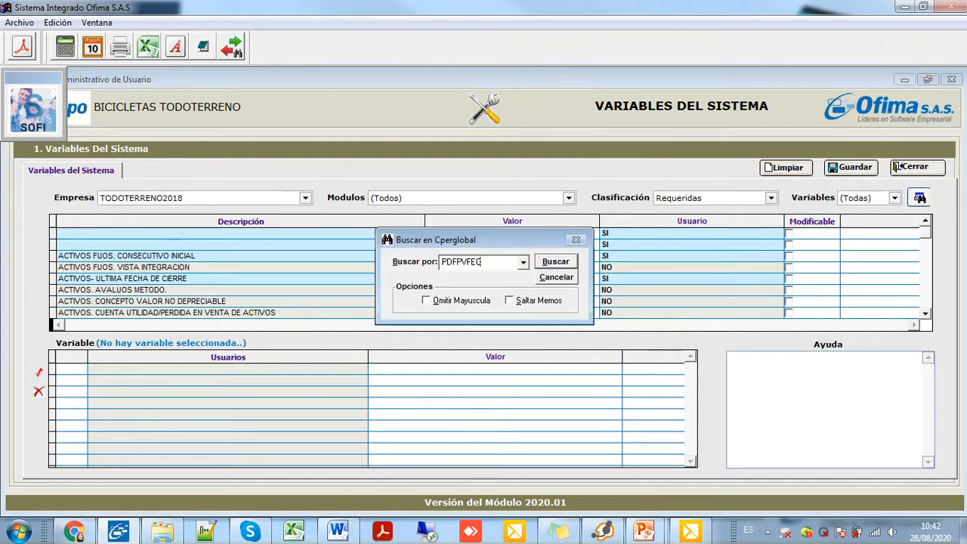
{"action": "left_click_drag", "start_coordinate": [488, 261], "coordinate": [415, 265]}
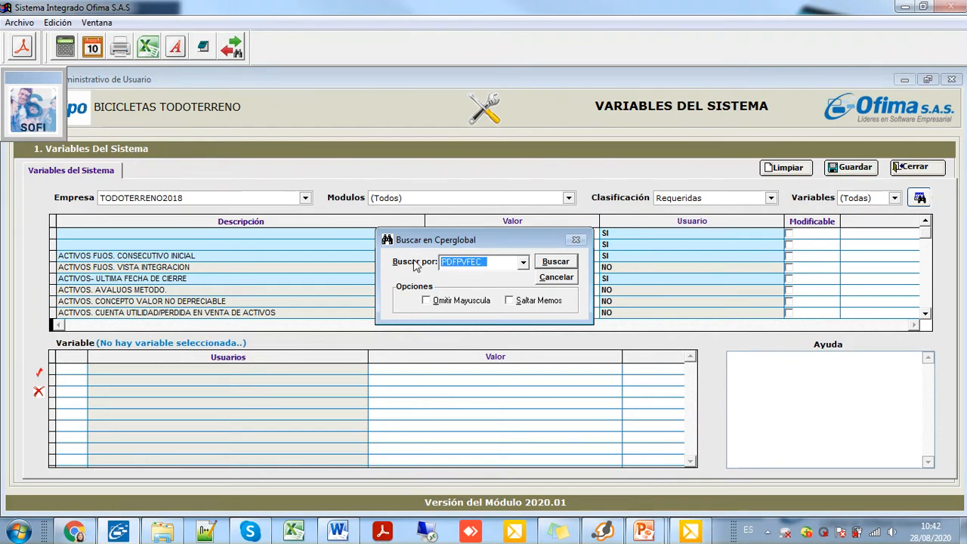
{"action": "key", "text": "BackSpace"}
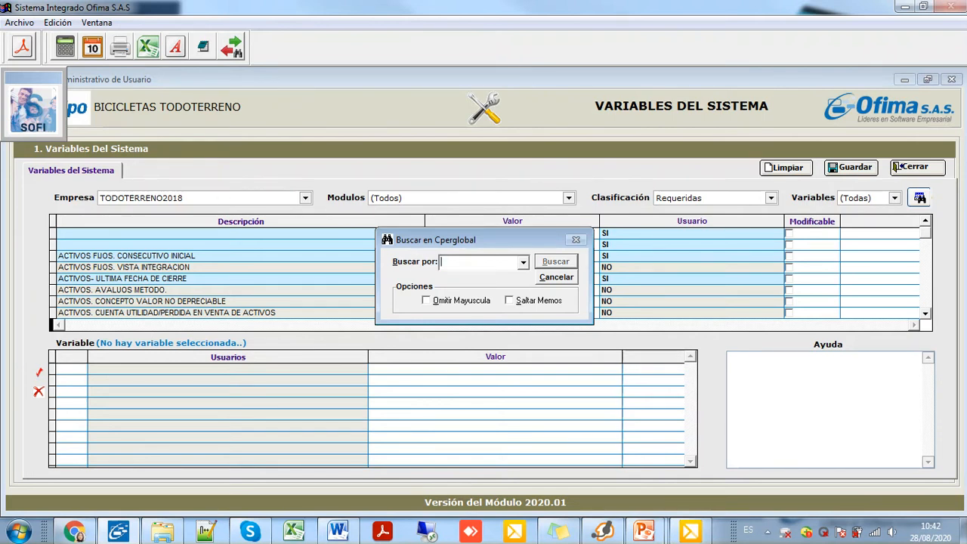
{"action": "type", "text": "nut"}
{"action": "key", "text": "Return"}
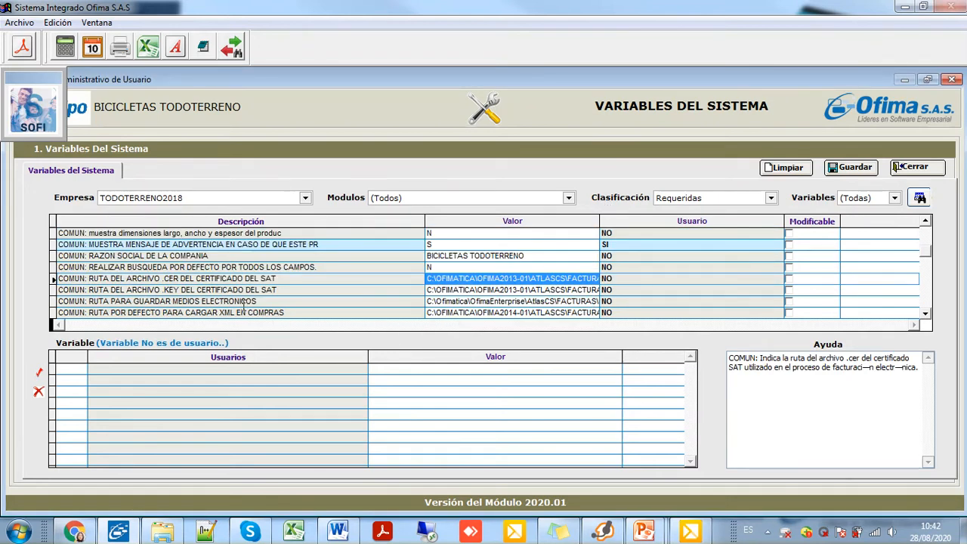
- Check the value of the variable "COMUN: RUTA PARA GUARDAR MEDIOS ELECTRONICOS" and save the system variables
{"action": "left_click", "coordinate": [277, 301]}
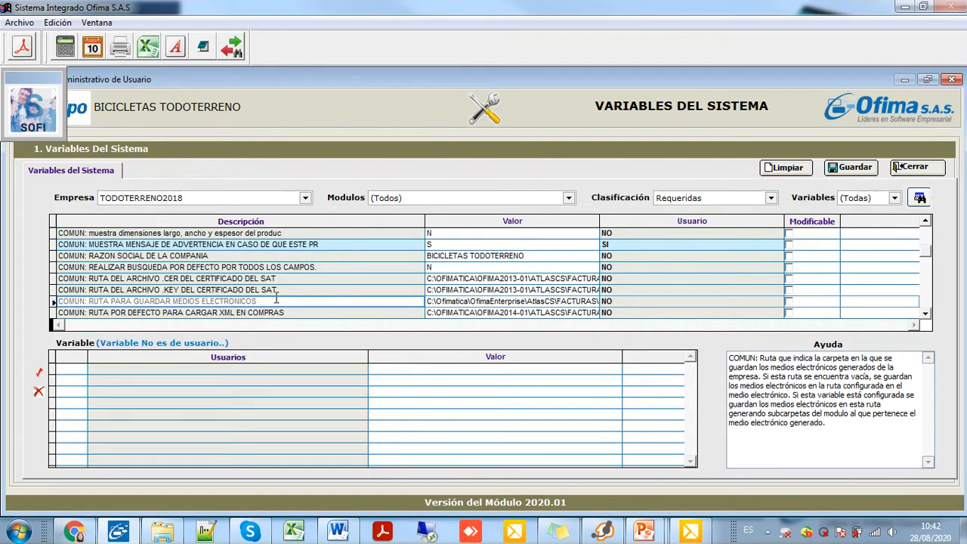
{"action": "left_click", "coordinate": [458, 301]}
{"action": "mouse_move", "coordinate": [432, 299]}
{"action": "left_mouse_down"}
{"action": "mouse_move", "coordinate": [602, 301]}
{"action": "mouse_move", "coordinate": [375, 303]}
{"action": "mouse_move", "coordinate": [415, 300]}
{"action": "left_mouse_up"}
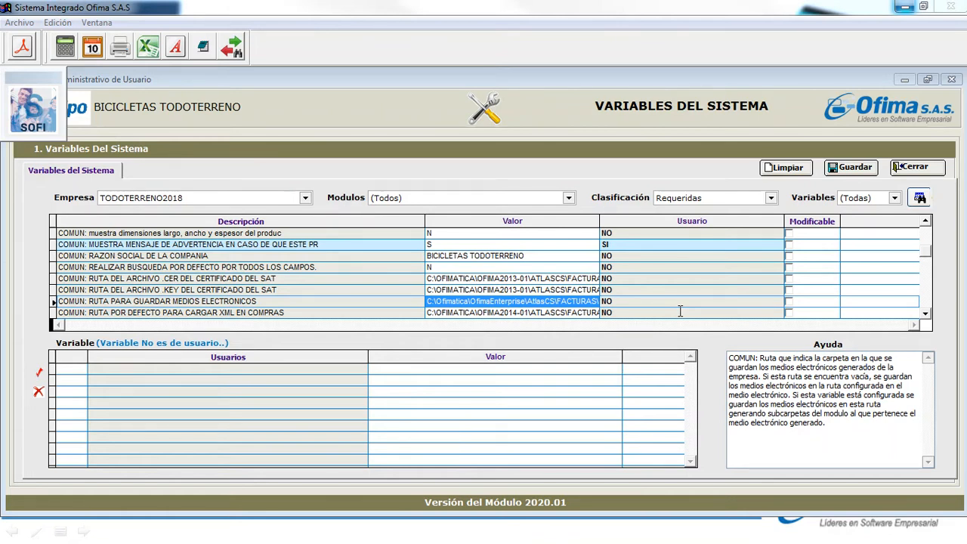
{"action": "left_click", "coordinate": [851, 167]}
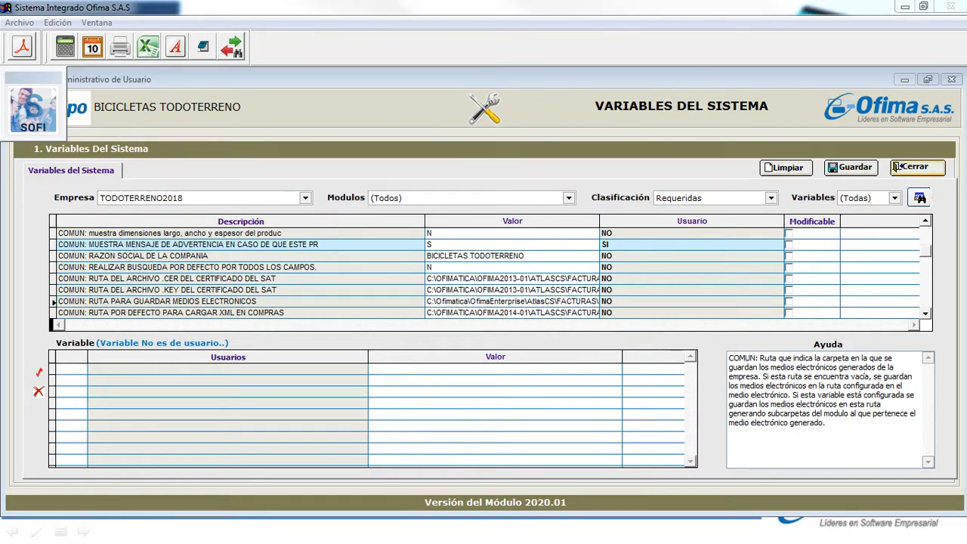
- Filter the system variables by the FACTURACION module
{"action": "left_click", "coordinate": [568, 198]}
{"action": "left_click", "coordinate": [569, 276]}
{"action": "left_click", "coordinate": [570, 276]}
{"action": "left_click", "coordinate": [569, 276]}
{"action": "scroll", "coordinate": [569, 276], "scroll_direction": "down", "scroll_amount": 7}
{"action": "left_click", "coordinate": [559, 256]}
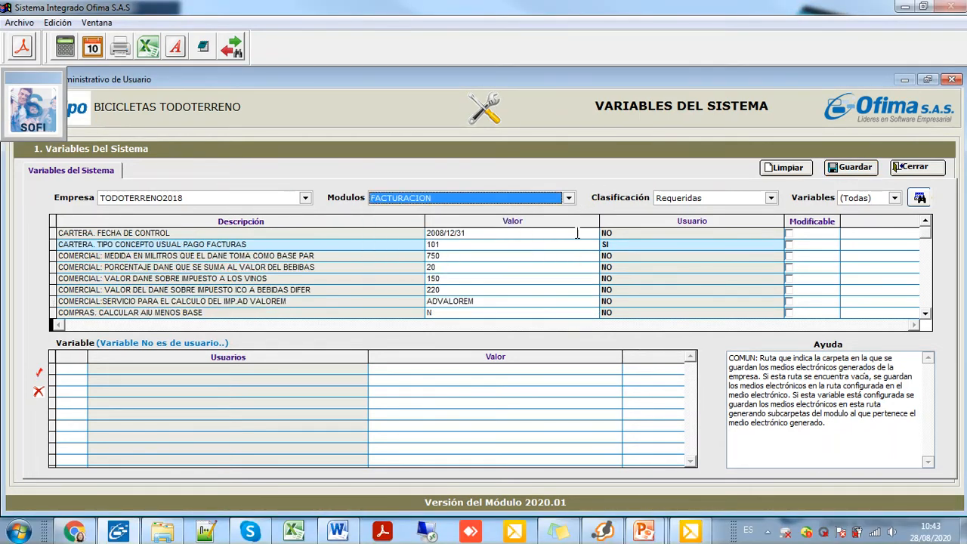
- Search the invoicing variables for "redon" and check the value of "FACTURAS. NUMERO DE DECIMALES A REDONDEAR"
{"action": "left_click", "coordinate": [920, 197]}
{"action": "key", "text": "BackSpace"}
{"action": "key", "text": "BackSpace"}
{"action": "key", "text": "BackSpace"}
{"action": "key", "text": "BackSpace"}
{"action": "type", "text": "redon"}
{"action": "key", "text": "Return"}
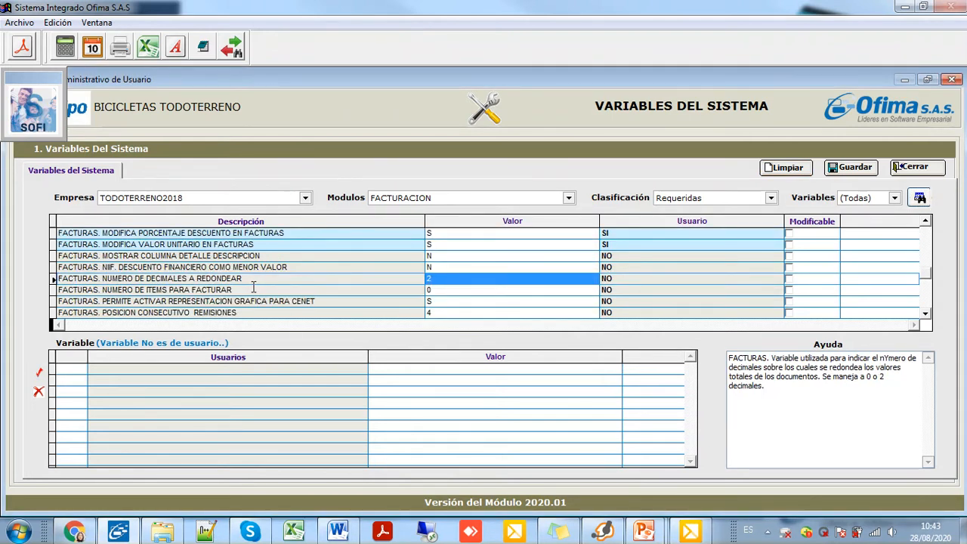
{"action": "left_click", "coordinate": [442, 279]}
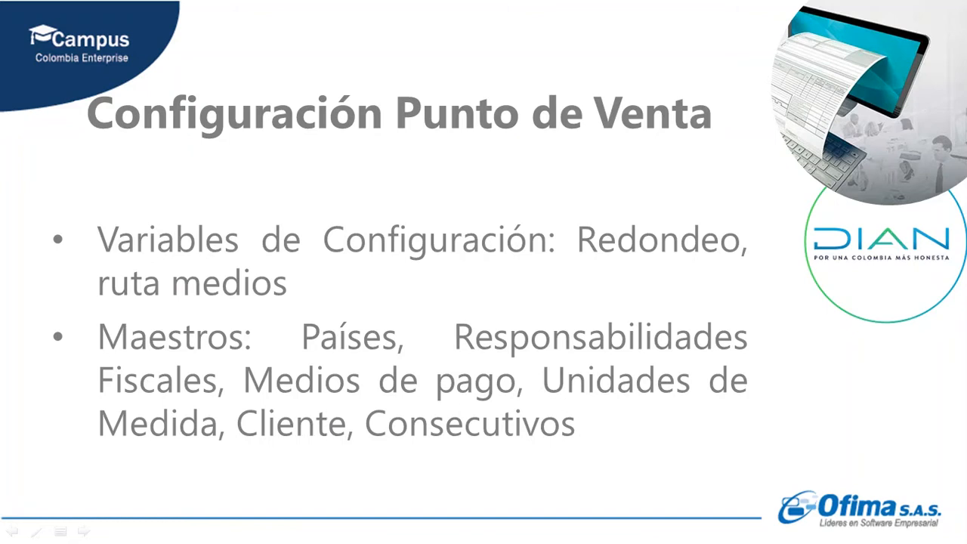
- Switch back to Ofima and open the countries master (Países) from the location classifications of the Maestros module
{"action": "key", "text": "alt+Tab"}
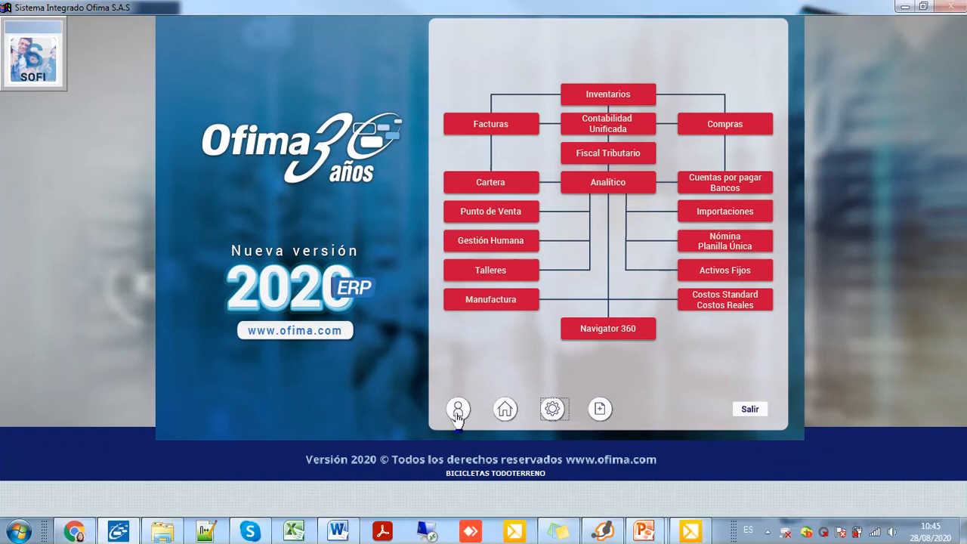
{"action": "left_click", "coordinate": [457, 411]}
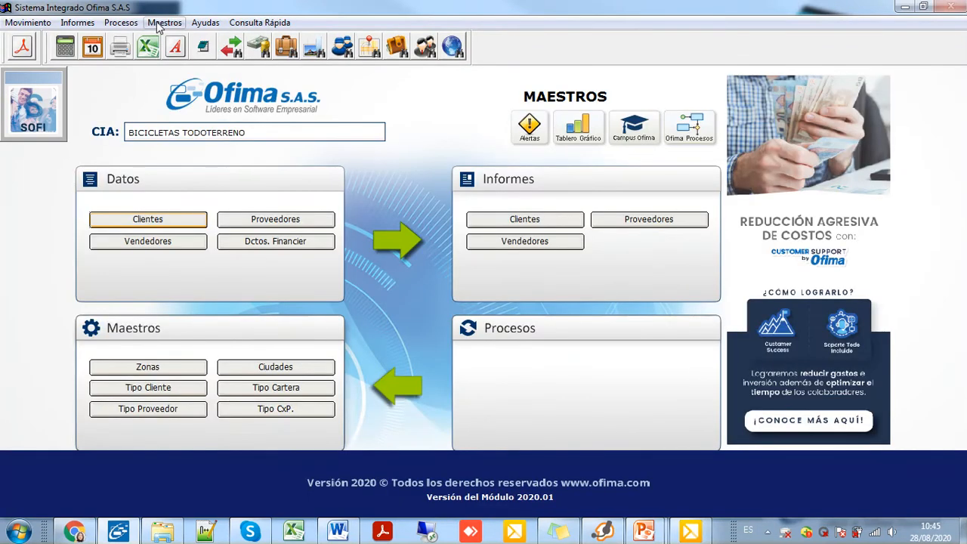
{"action": "left_click", "coordinate": [164, 23]}
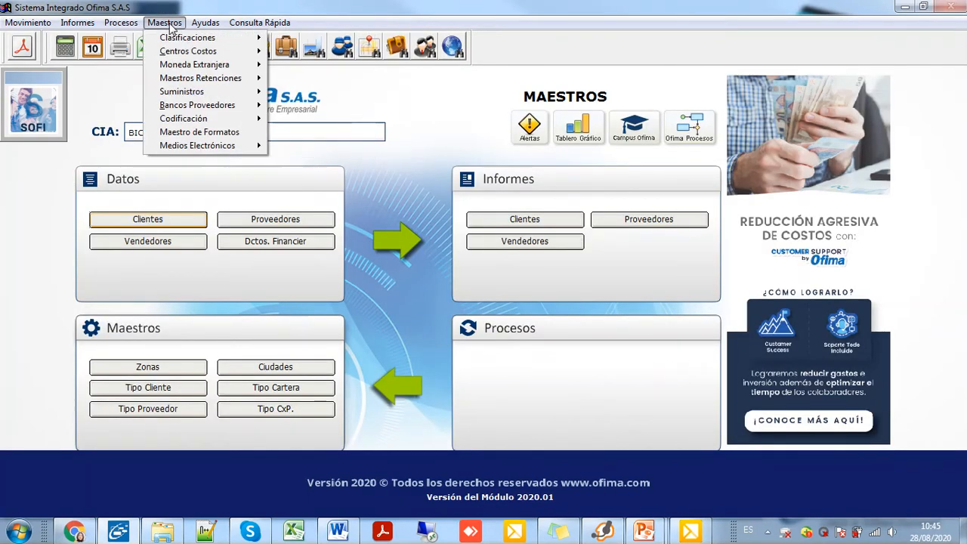
{"action": "mouse_move", "coordinate": [181, 38]}
{"action": "mouse_move", "coordinate": [355, 38]}
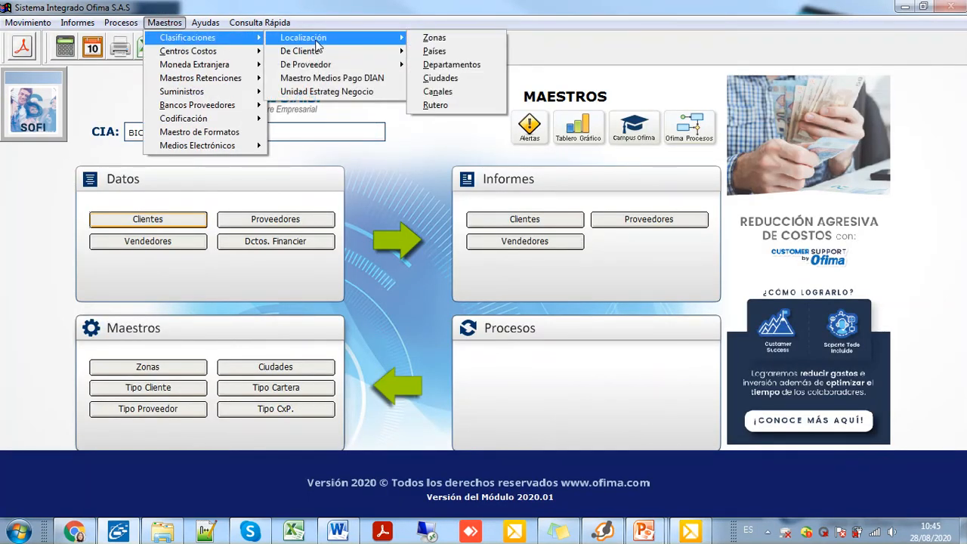
{"action": "left_click", "coordinate": [489, 51]}
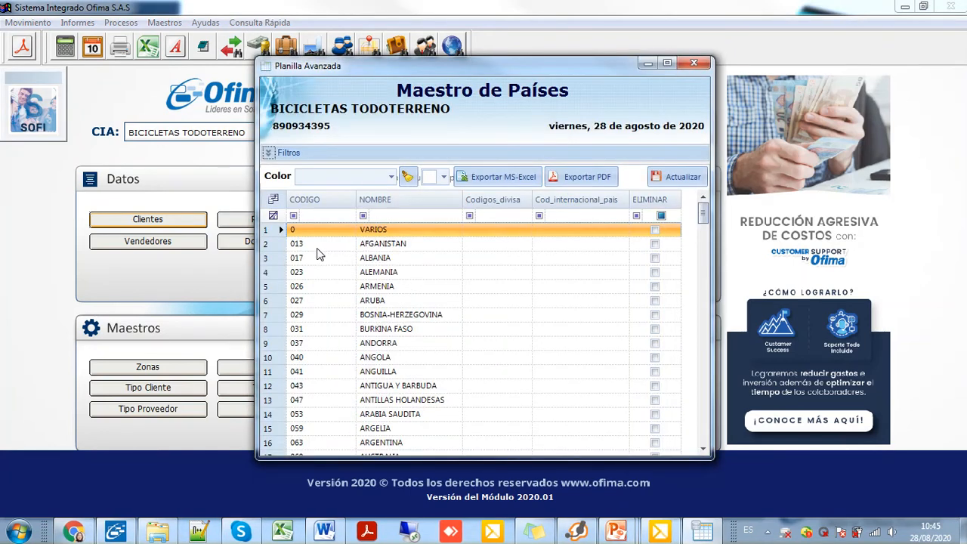
- Find Colombia in the countries master and examine its name and international country code
{"action": "left_click", "coordinate": [387, 288]}
{"action": "scroll", "coordinate": [387, 288], "scroll_direction": "down", "scroll_amount": 7}
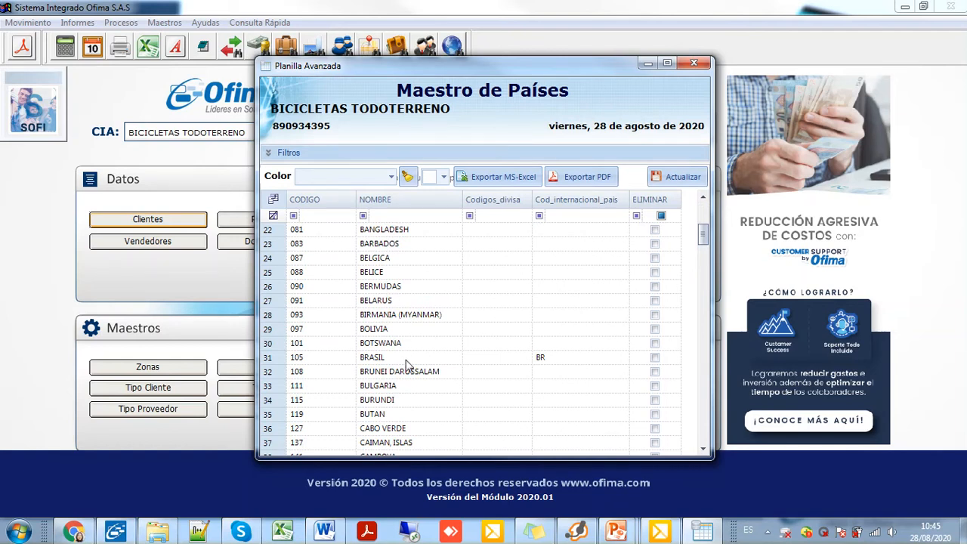
{"action": "left_click", "coordinate": [390, 360]}
{"action": "scroll", "coordinate": [391, 363], "scroll_direction": "down", "scroll_amount": 1}
{"action": "scroll", "coordinate": [390, 363], "scroll_direction": "down", "scroll_amount": 3}
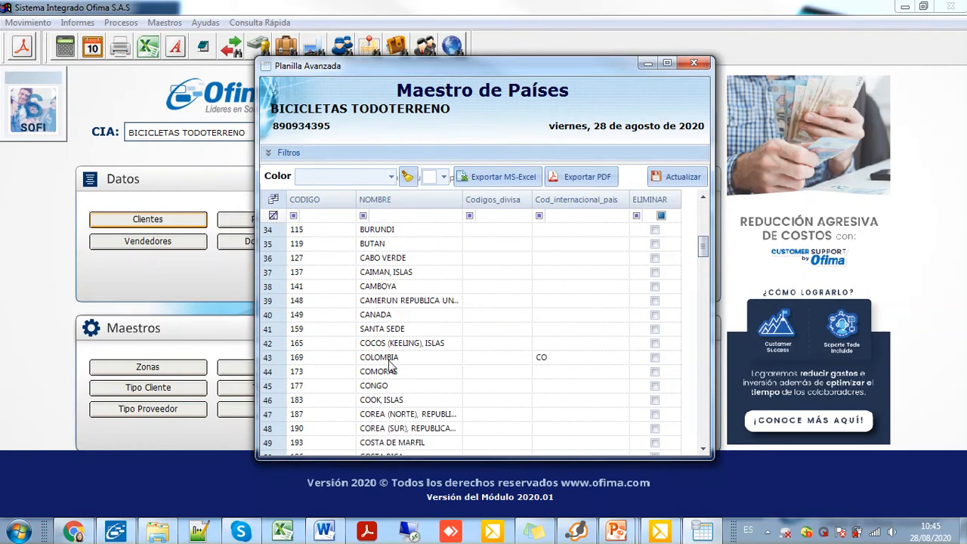
{"action": "left_click", "coordinate": [389, 361]}
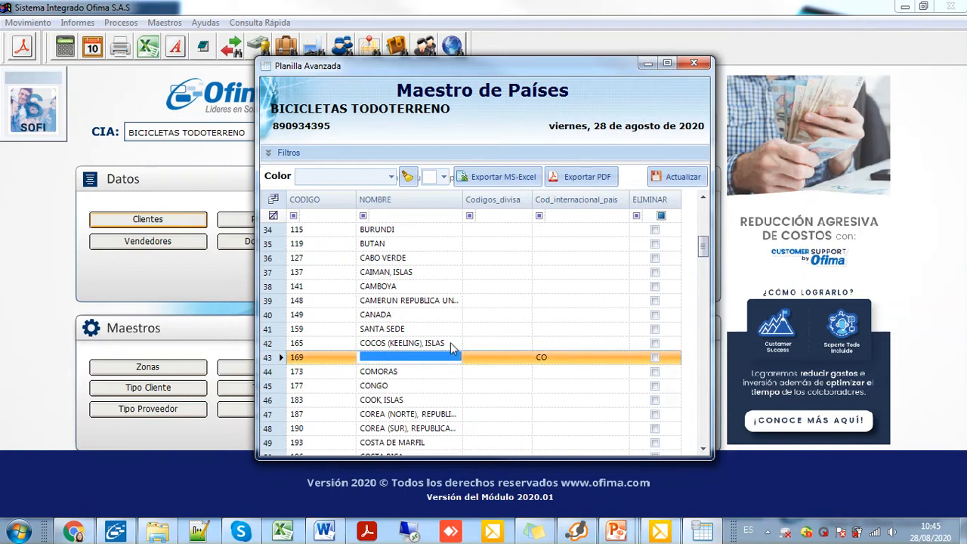
{"action": "left_click", "coordinate": [552, 359]}
{"action": "left_click", "coordinate": [554, 358]}
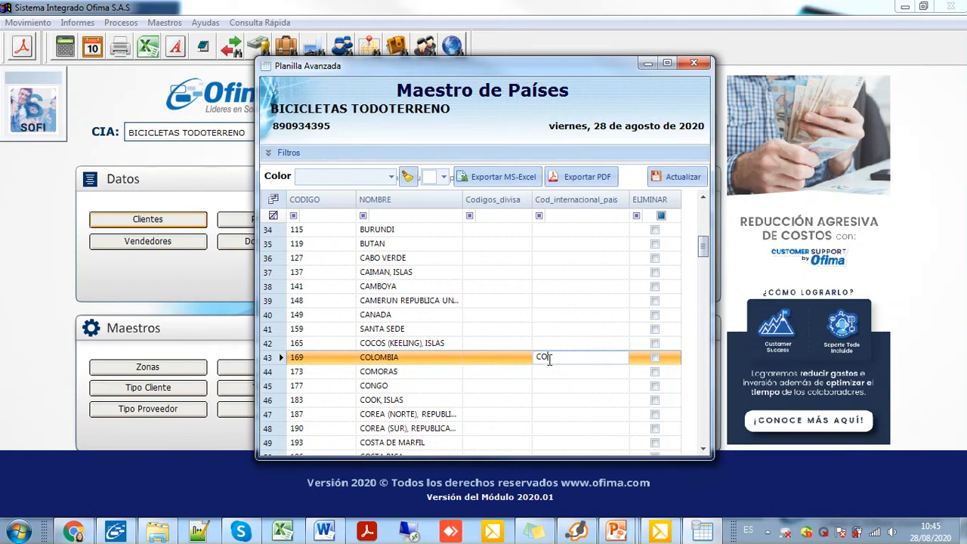
{"action": "left_click_drag", "start_coordinate": [553, 358], "coordinate": [536, 358]}
{"action": "left_click", "coordinate": [555, 357]}
- Examine Brasil's code, name and international code and recheck Colombia's international code, and close the countries master
{"action": "scroll", "coordinate": [555, 362], "scroll_direction": "up", "scroll_amount": 4}
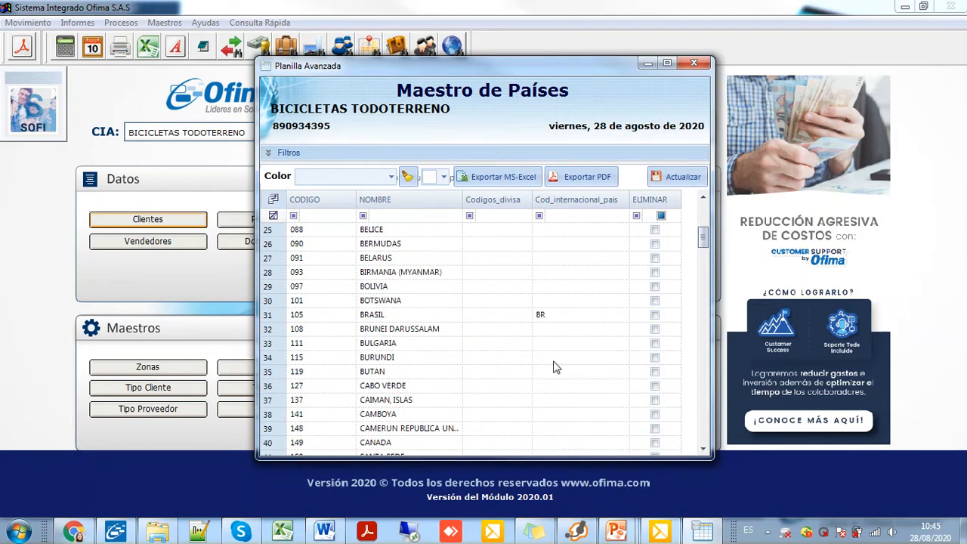
{"action": "left_click", "coordinate": [547, 356]}
{"action": "scroll", "coordinate": [547, 359], "scroll_direction": "up", "scroll_amount": 7}
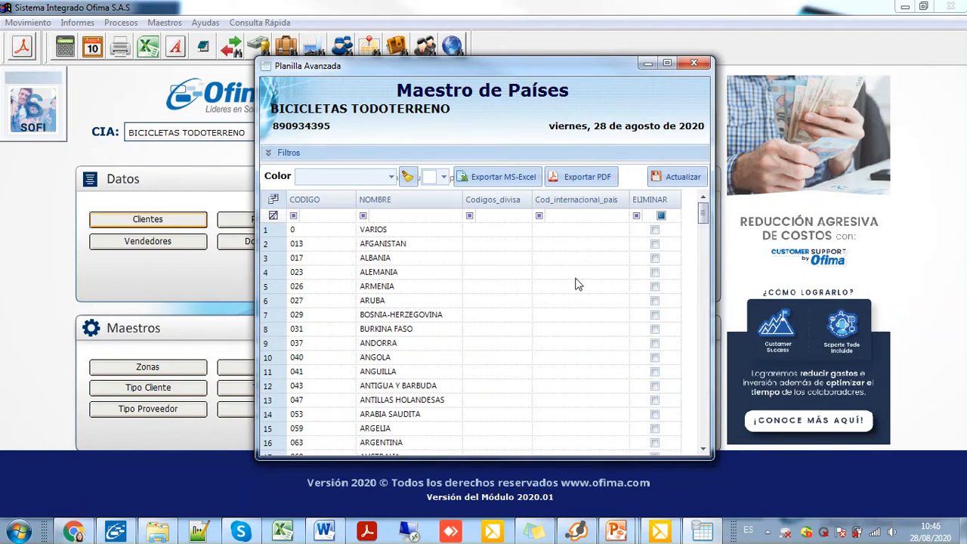
{"action": "scroll", "coordinate": [578, 340], "scroll_direction": "down", "scroll_amount": 8}
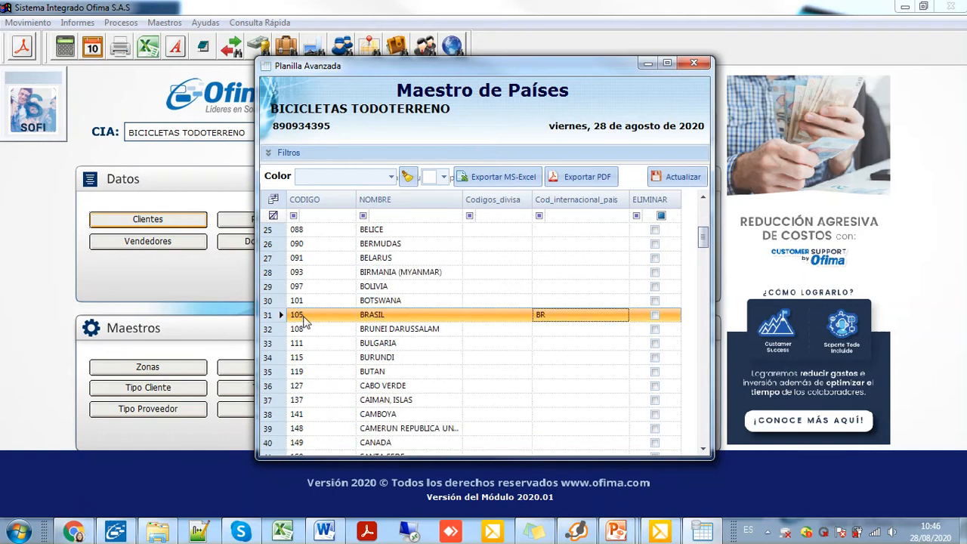
{"action": "left_click", "coordinate": [303, 317]}
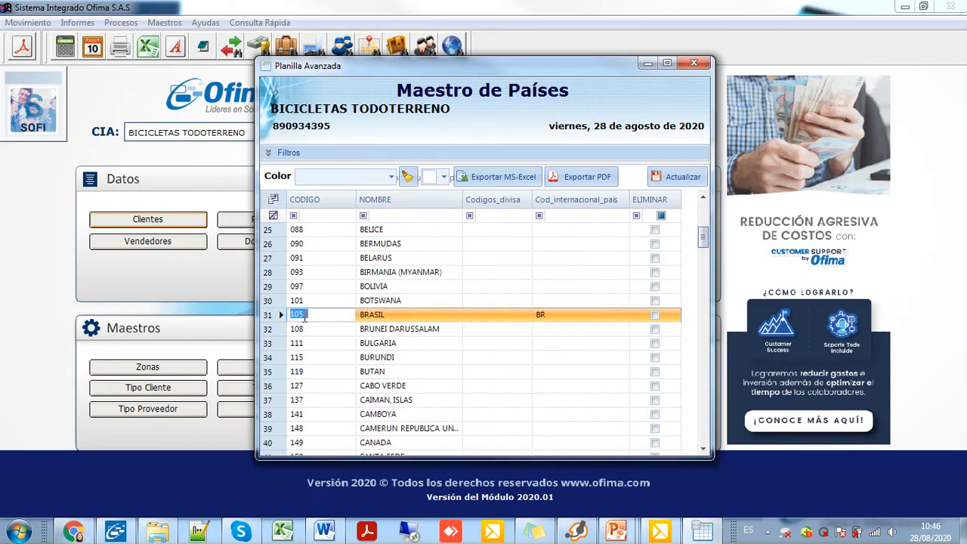
{"action": "left_click", "coordinate": [387, 314]}
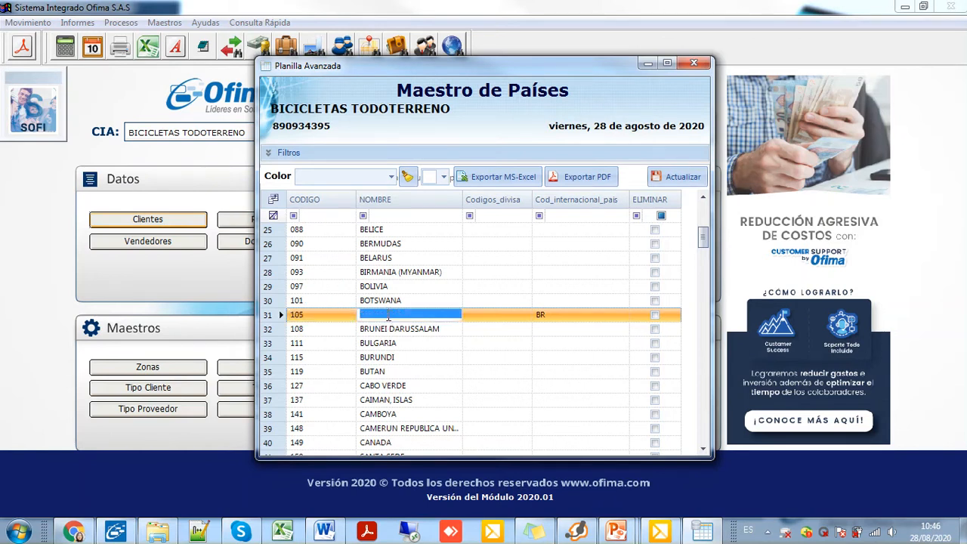
{"action": "left_click", "coordinate": [560, 312]}
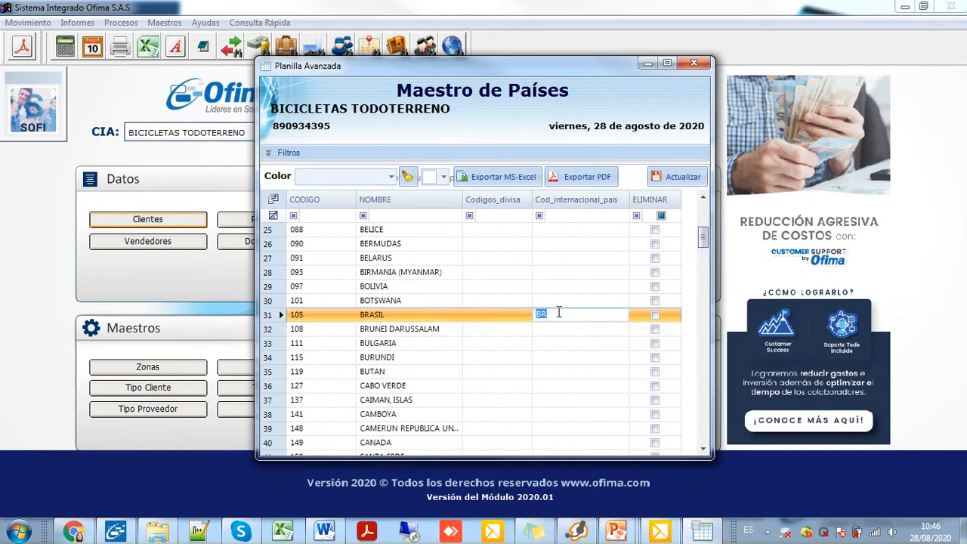
{"action": "scroll", "coordinate": [557, 316], "scroll_direction": "down", "scroll_amount": 2}
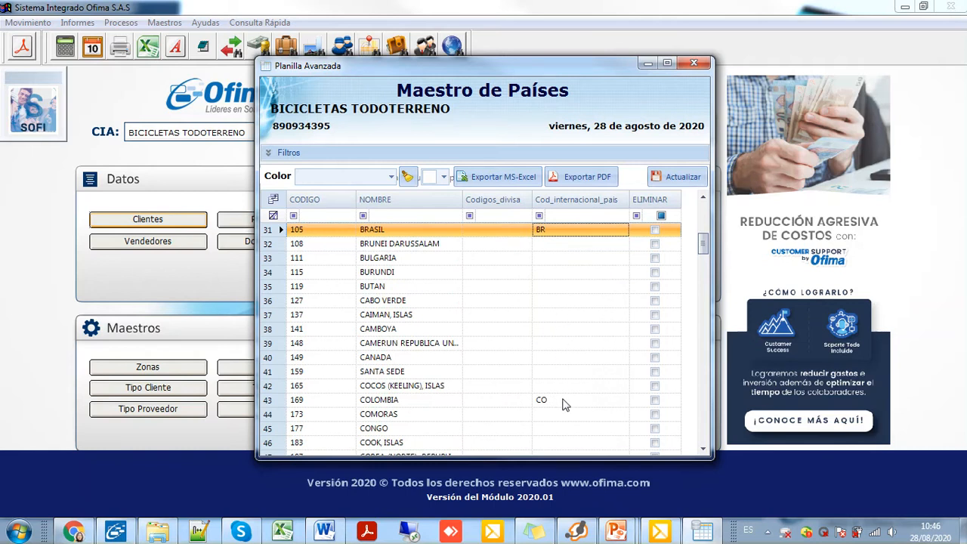
{"action": "left_click", "coordinate": [561, 400]}
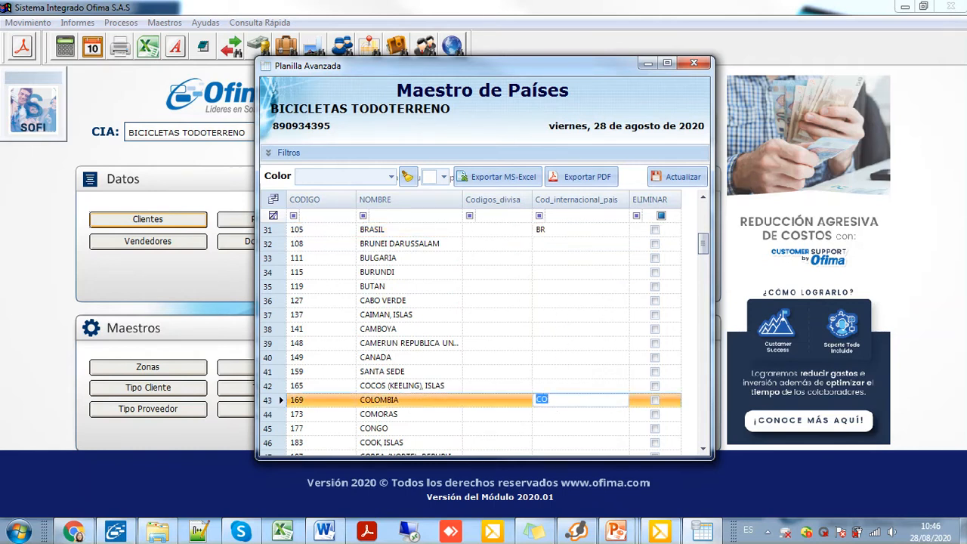
{"action": "key", "text": "Escape"}
{"action": "left_click", "coordinate": [432, 284]}
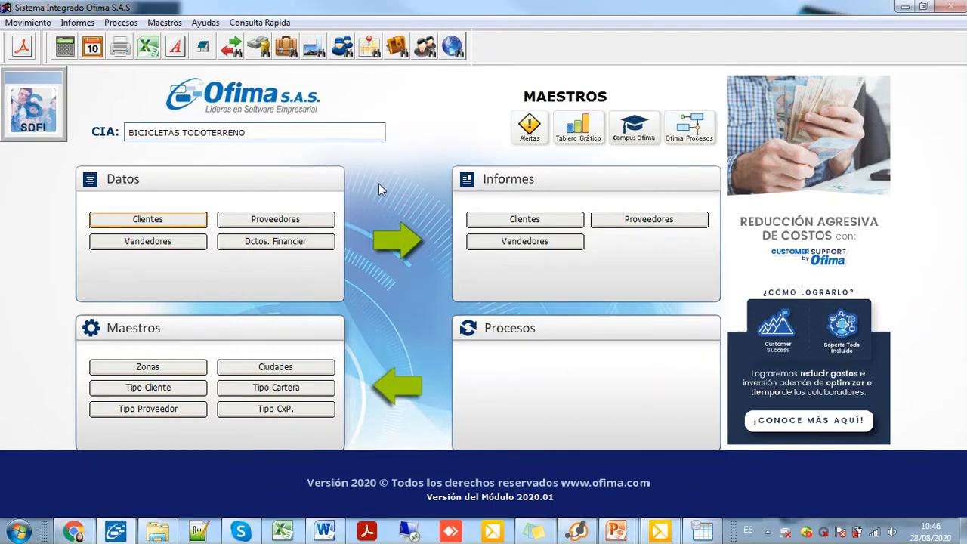
- Open the master of fiscal responsibilities per client (Responsabilidades fiscales por cliente)
{"action": "left_click", "coordinate": [156, 25]}
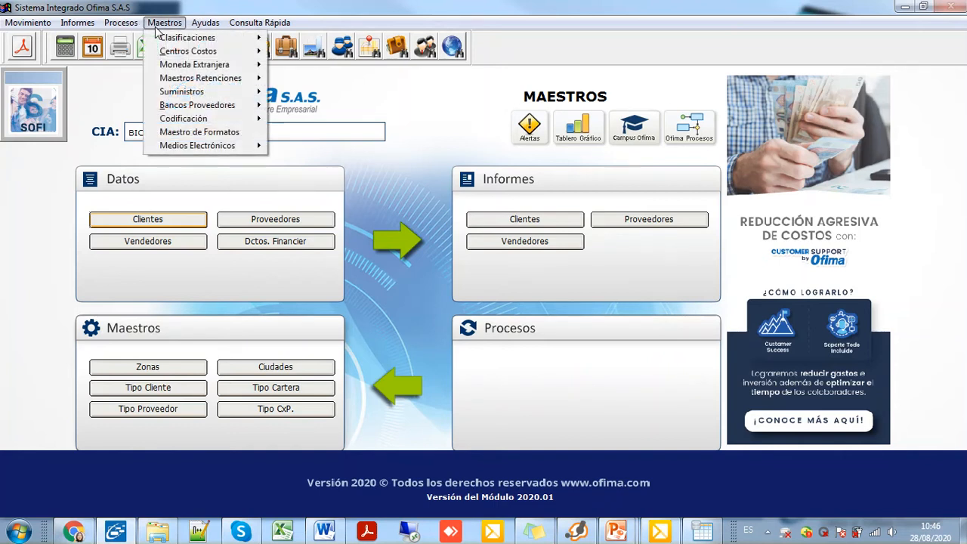
{"action": "mouse_move", "coordinate": [232, 96]}
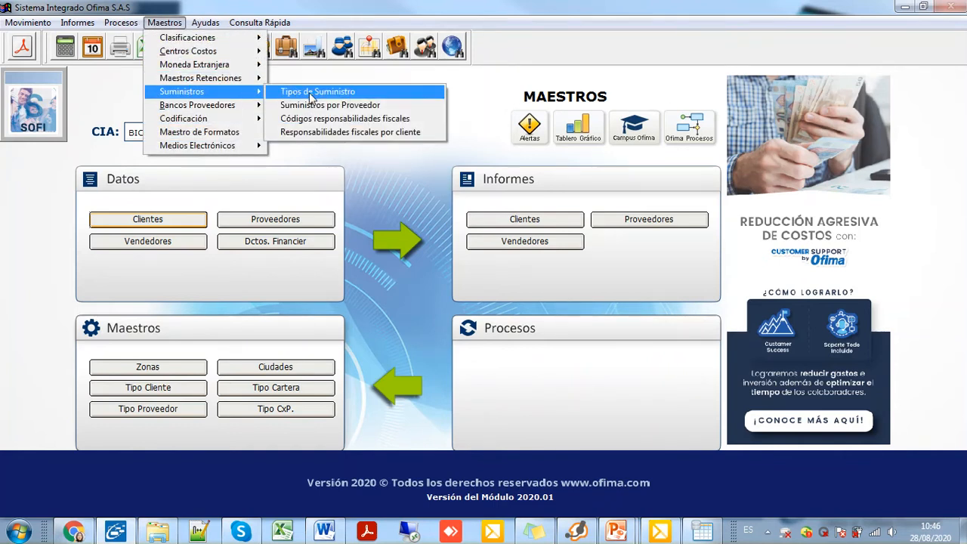
{"action": "left_click", "coordinate": [391, 133]}
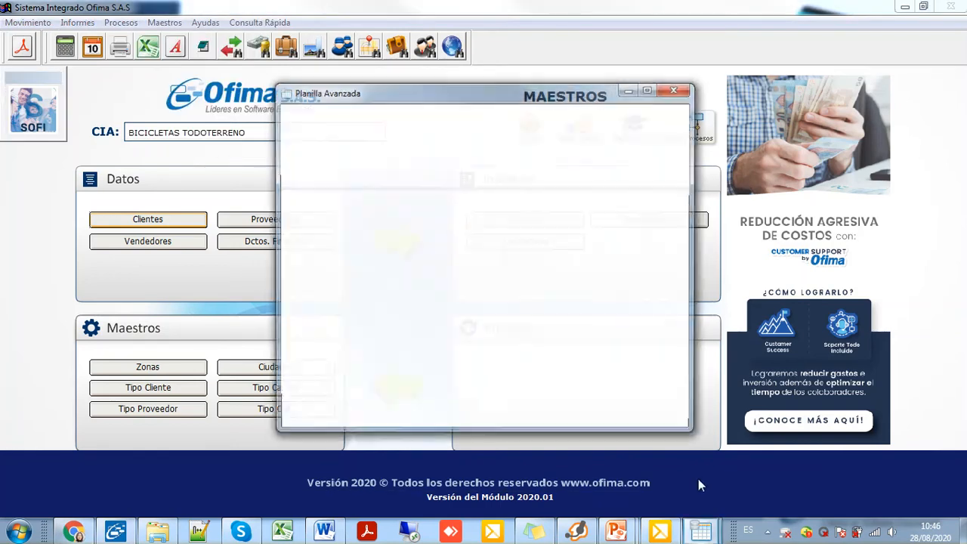
- Leave the per-client sheet and open the fiscal responsibility codes master (Códigos responsabilidades fiscales) to look through its codes
{"action": "left_click", "coordinate": [628, 90]}
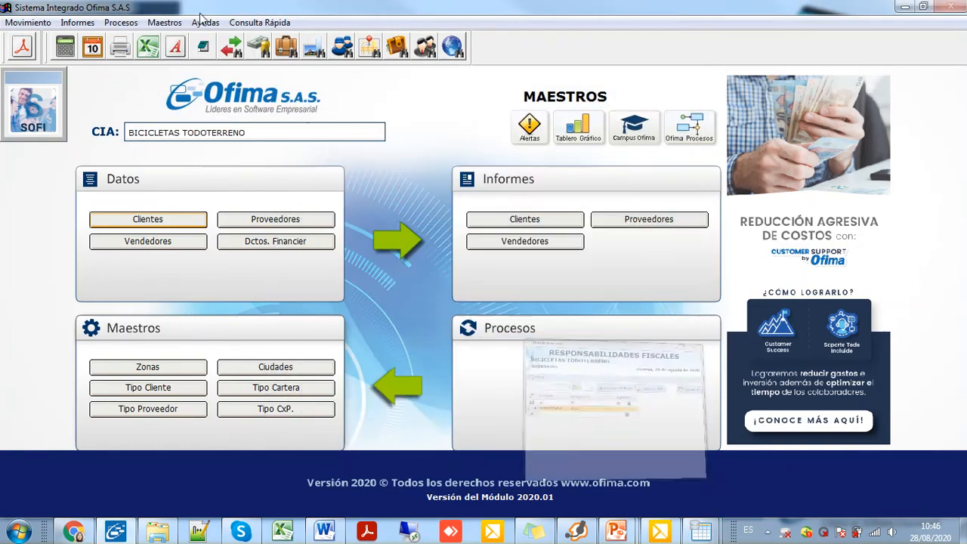
{"action": "left_click", "coordinate": [165, 22]}
{"action": "mouse_move", "coordinate": [215, 91]}
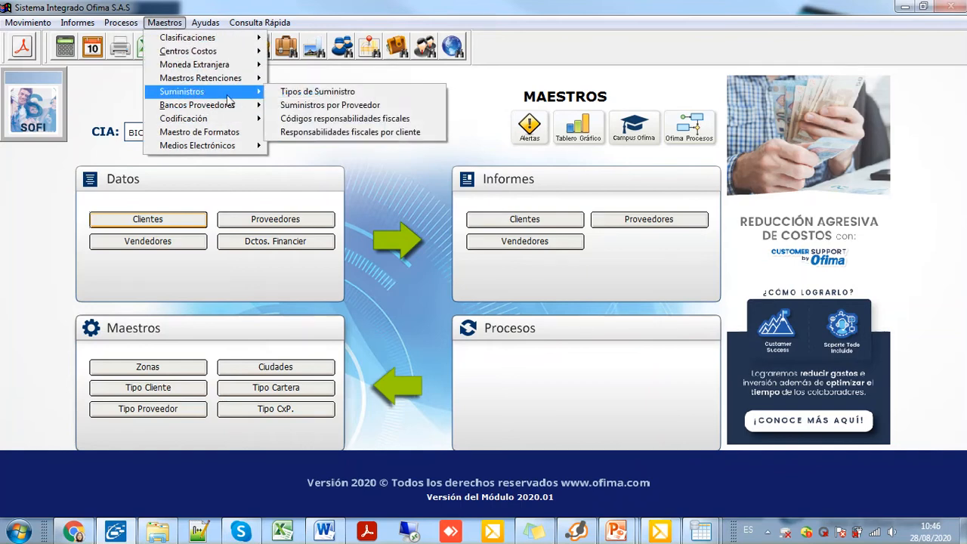
{"action": "left_click", "coordinate": [350, 119]}
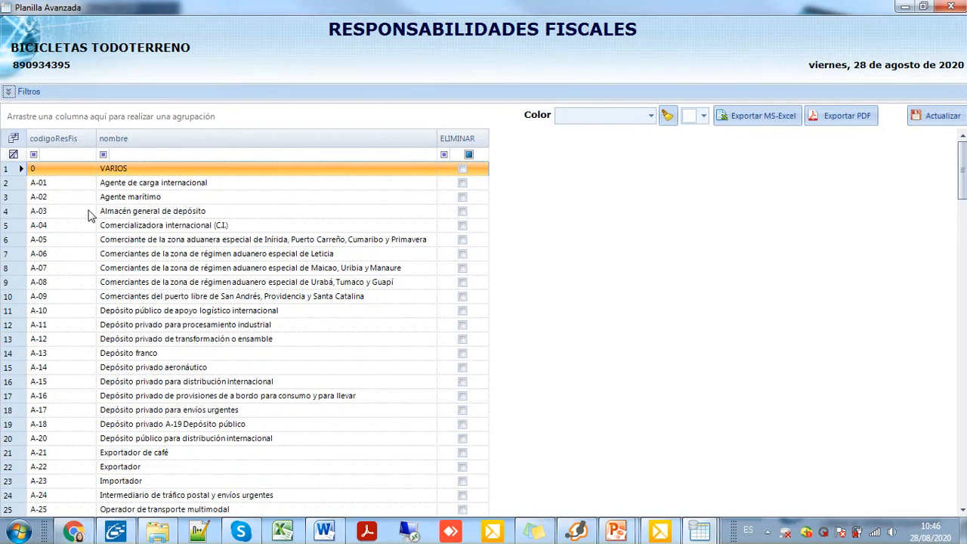
{"action": "left_click", "coordinate": [84, 260]}
{"action": "scroll", "coordinate": [90, 303], "scroll_direction": "down", "scroll_amount": 20}
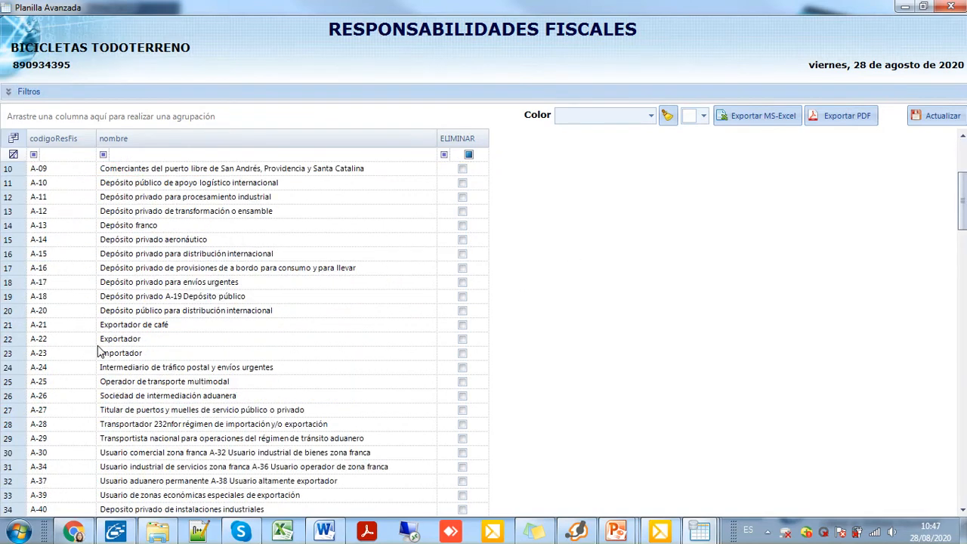
{"action": "scroll", "coordinate": [102, 352], "scroll_direction": "up", "scroll_amount": 20}
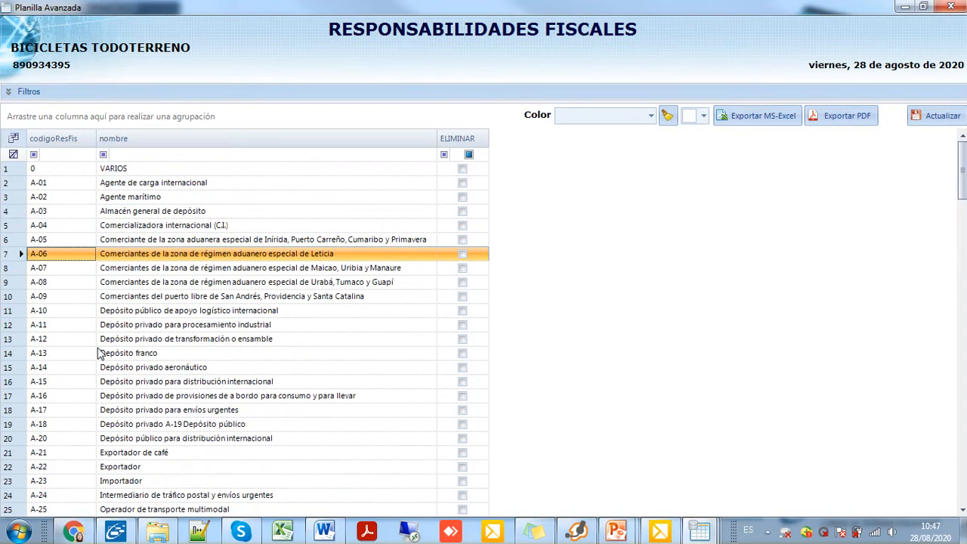
- Mark the fiscal responsibility codes A-01 through A-08 for deletion and update the master
{"action": "left_click", "coordinate": [10, 186]}
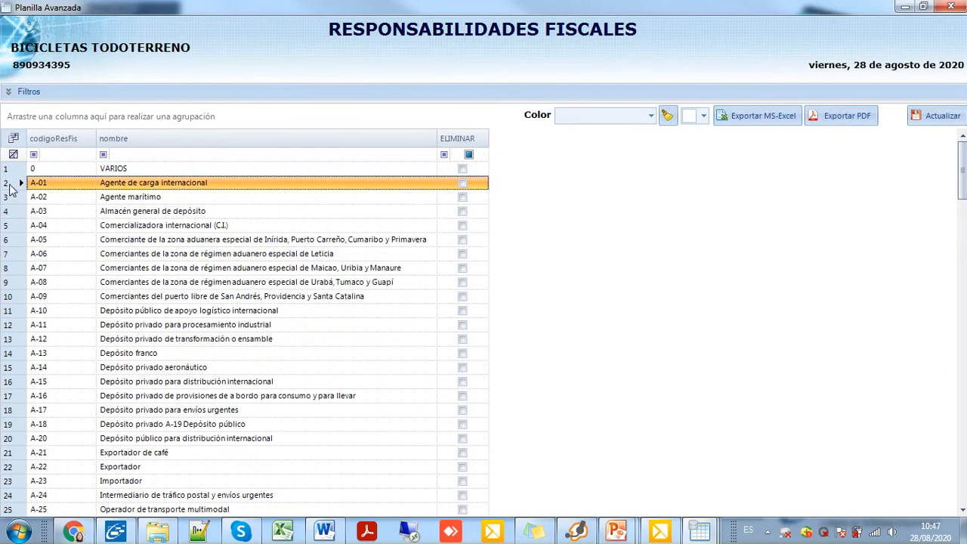
{"action": "left_click", "coordinate": [462, 183]}
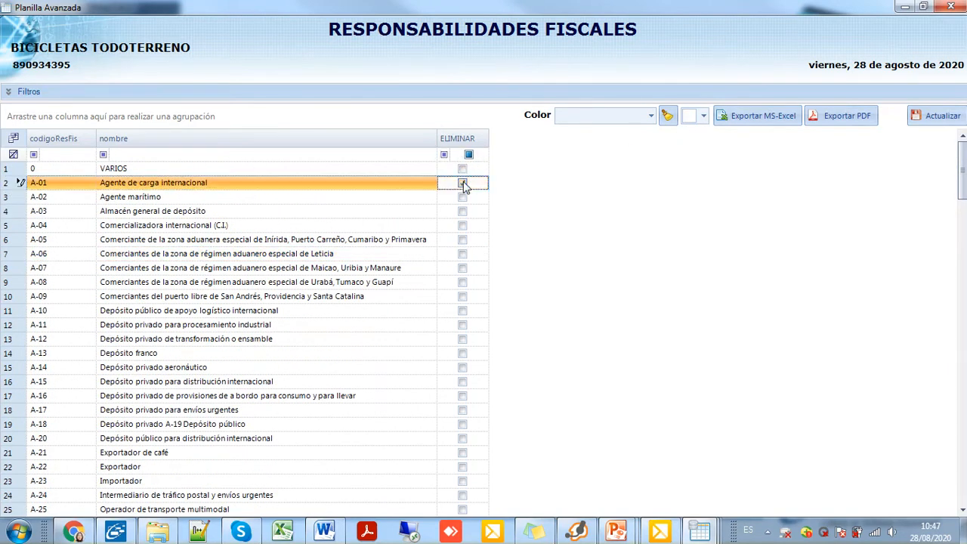
{"action": "left_click", "coordinate": [463, 198]}
{"action": "left_click", "coordinate": [463, 225]}
{"action": "left_click", "coordinate": [463, 212]}
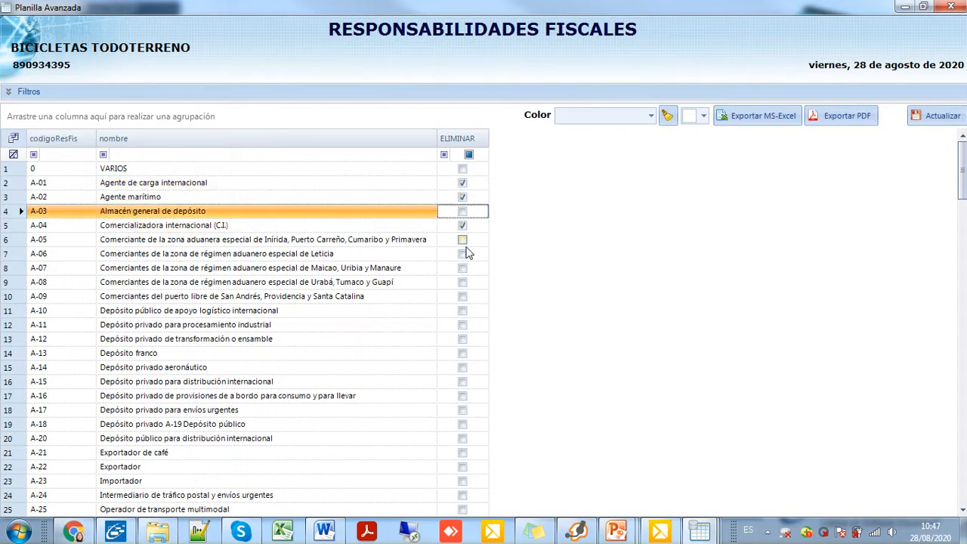
{"action": "left_click", "coordinate": [462, 240]}
{"action": "left_click", "coordinate": [462, 212]}
{"action": "left_click", "coordinate": [462, 254]}
{"action": "left_click", "coordinate": [462, 268]}
{"action": "left_click", "coordinate": [462, 282]}
{"action": "left_click", "coordinate": [463, 268]}
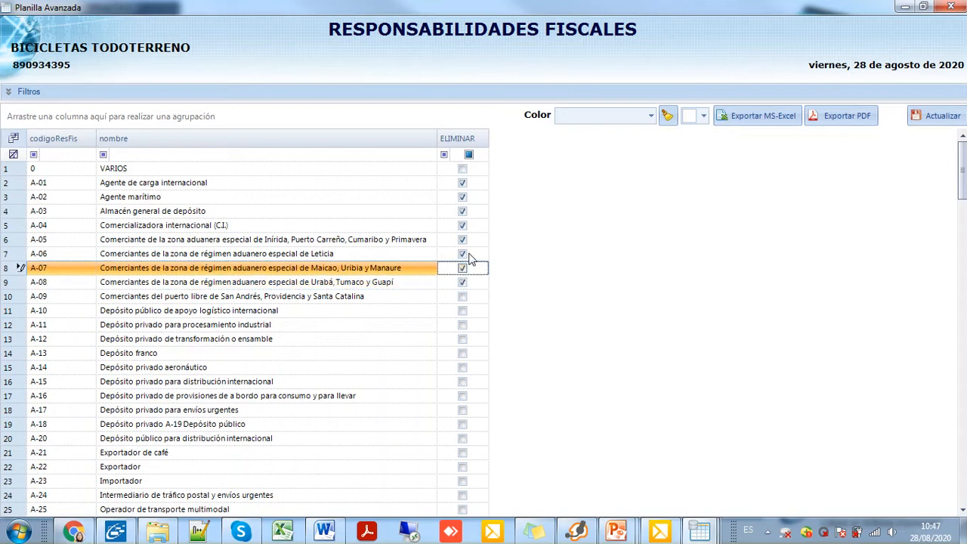
{"action": "left_click", "coordinate": [941, 124]}
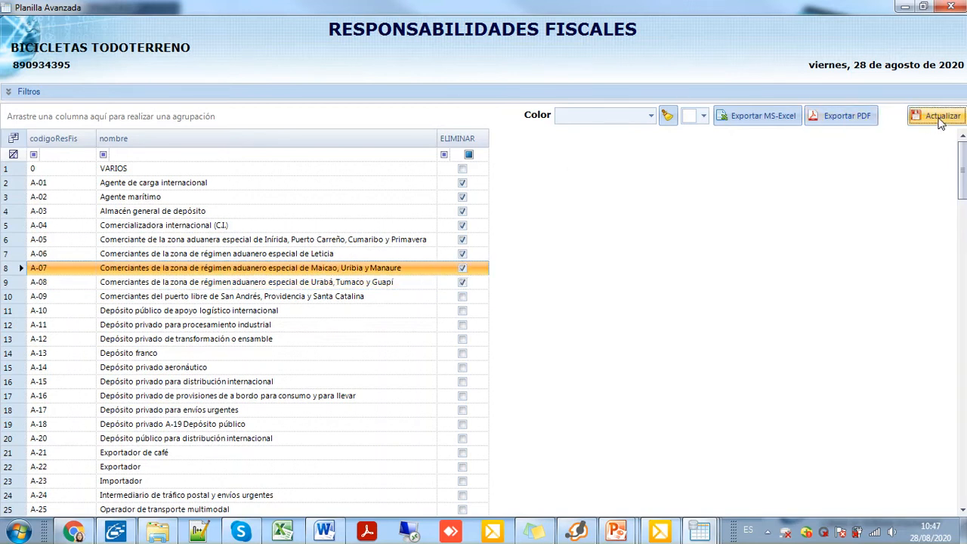
{"action": "left_click", "coordinate": [576, 313]}
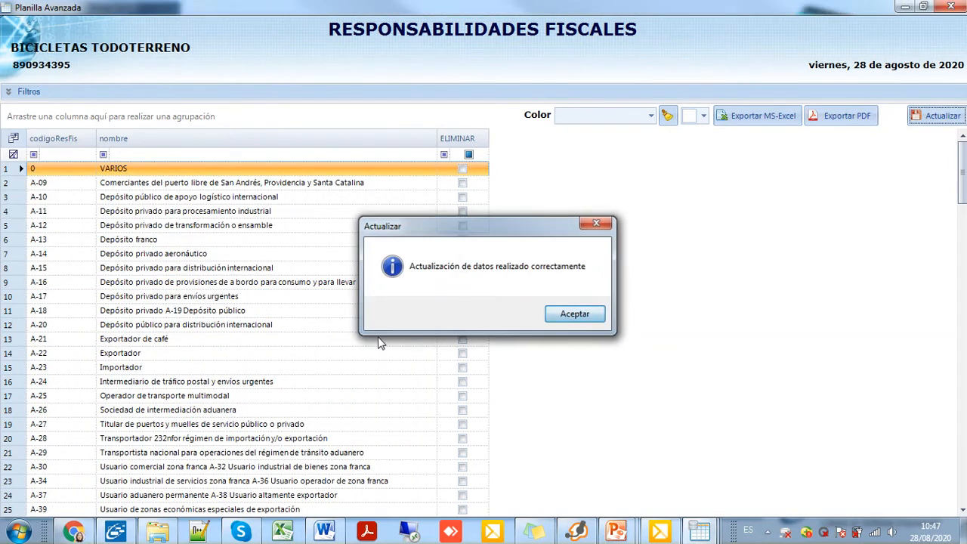
- Examine the remaining fiscal responsibility codes down to O-49 (No responsable de IVA) and close the master
{"action": "scroll", "coordinate": [279, 396], "scroll_direction": "down", "scroll_amount": 13}
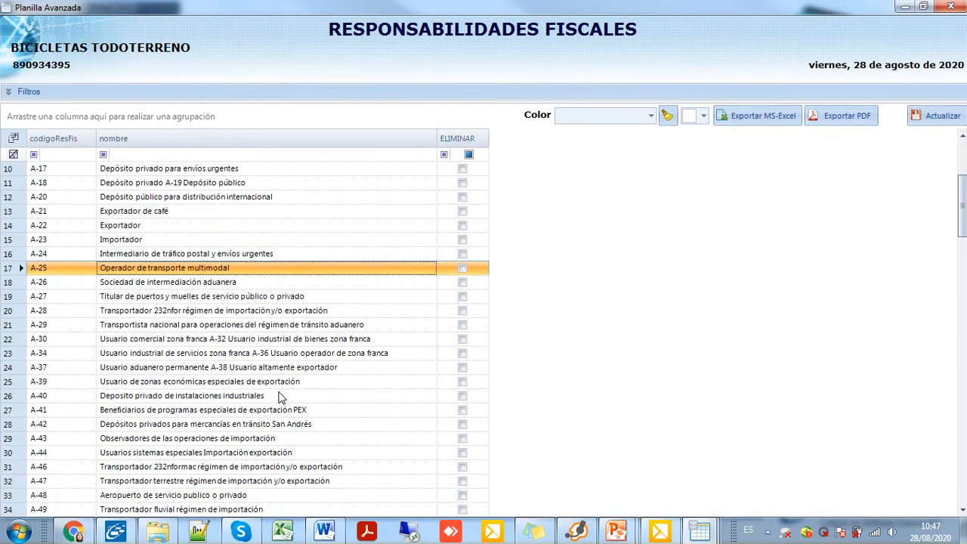
{"action": "scroll", "coordinate": [280, 399], "scroll_direction": "down", "scroll_amount": 7}
{"action": "scroll", "coordinate": [280, 398], "scroll_direction": "down", "scroll_amount": 5}
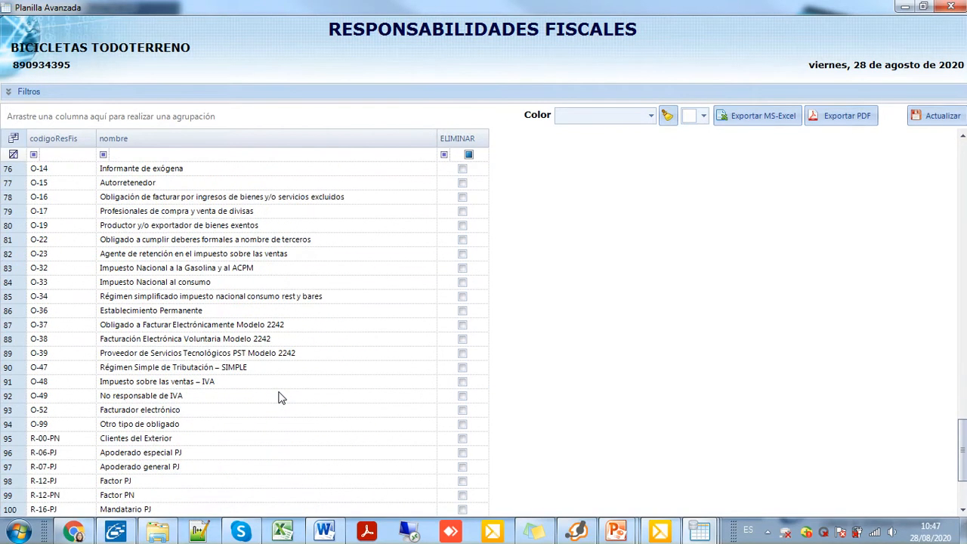
{"action": "left_click", "coordinate": [174, 396]}
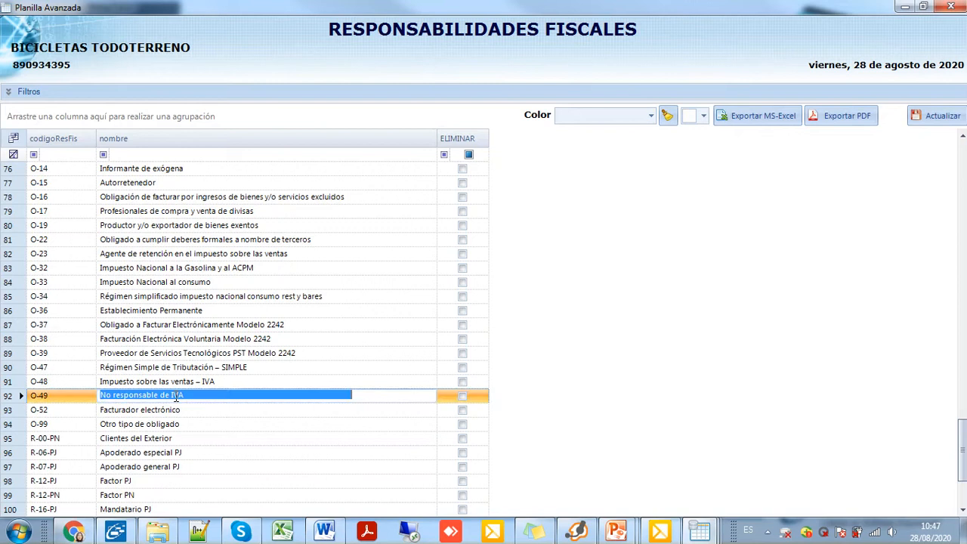
{"action": "left_click", "coordinate": [241, 397]}
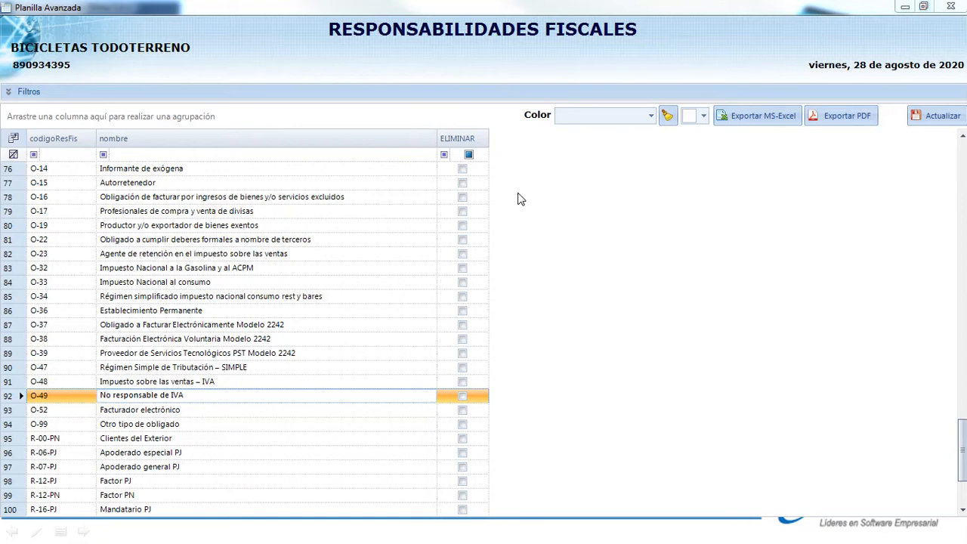
{"action": "left_click", "coordinate": [951, 6]}
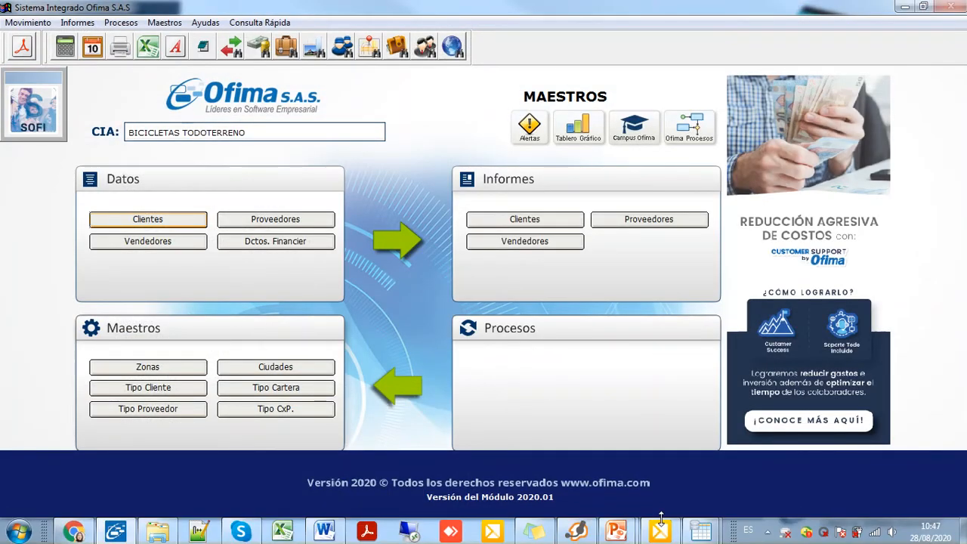
- Reopen the fiscal responsibilities per client master and examine the CLIENTE and RESP_FISCAL fields of its record and the blank row
{"action": "left_click", "coordinate": [164, 22]}
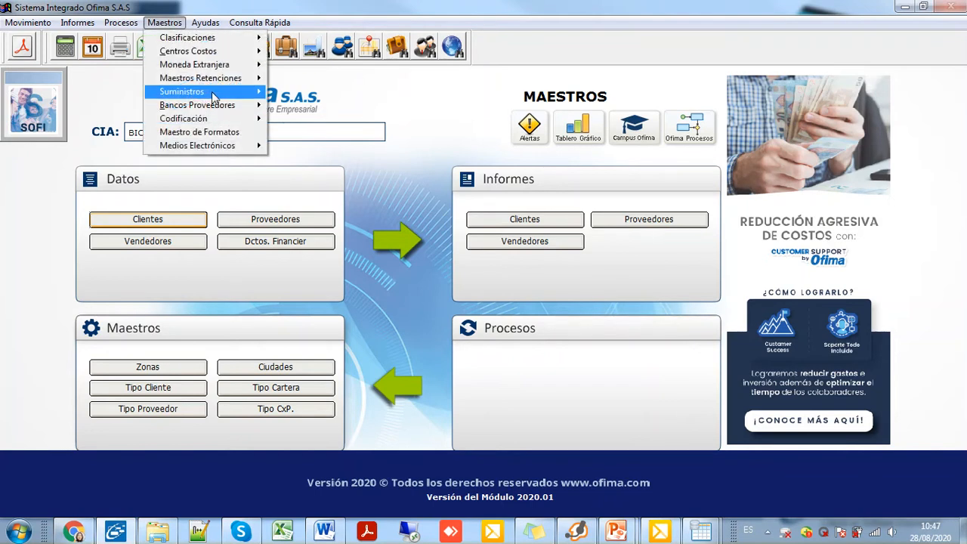
{"action": "mouse_move", "coordinate": [213, 98]}
{"action": "left_click", "coordinate": [350, 133]}
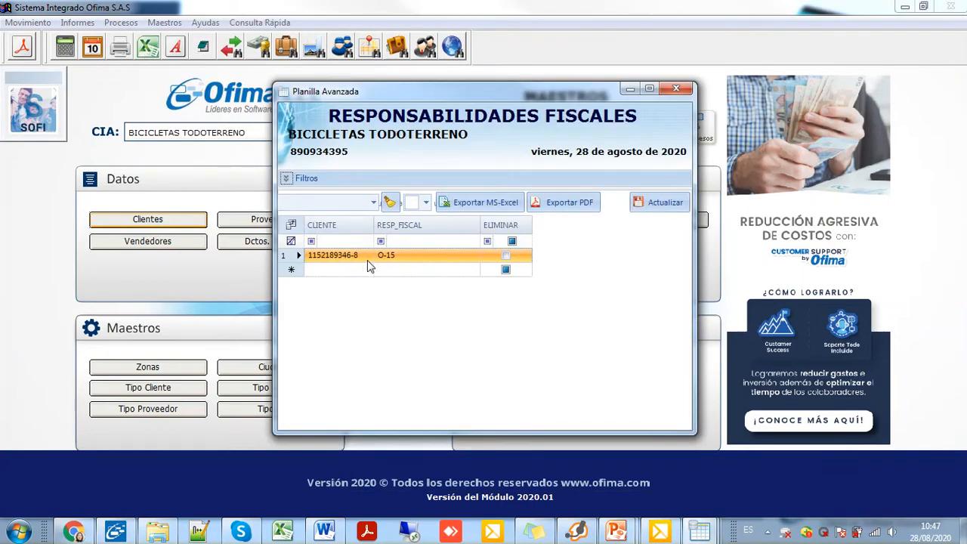
{"action": "left_click", "coordinate": [344, 260]}
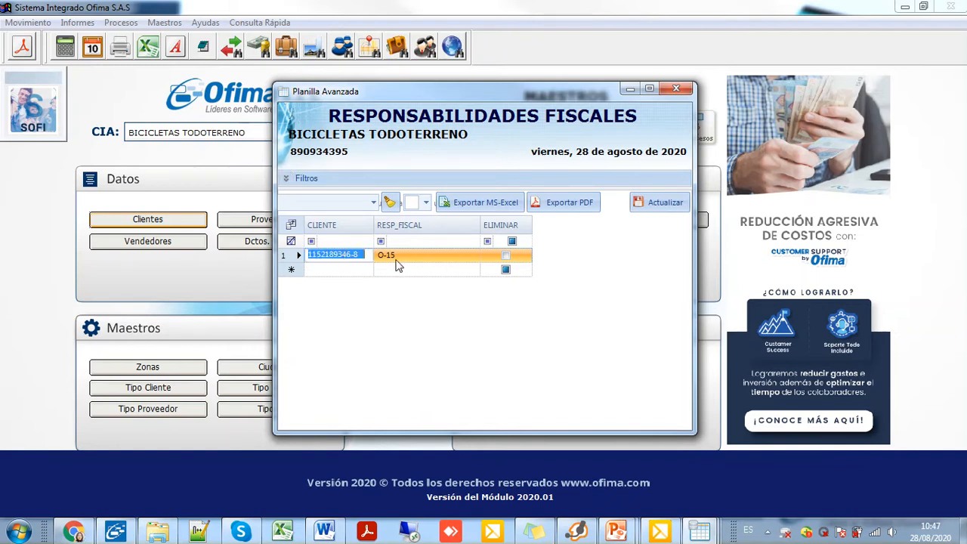
{"action": "key", "text": "Tab"}
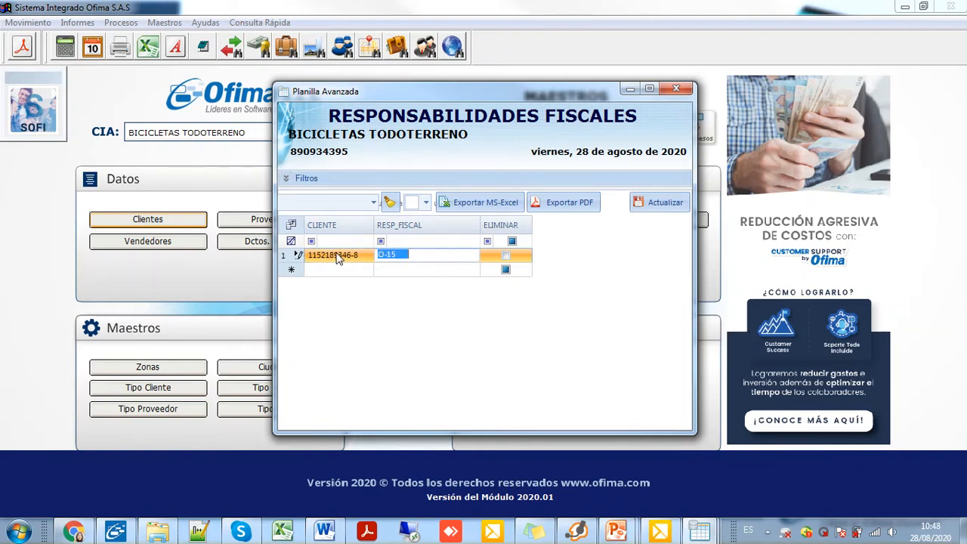
{"action": "left_click", "coordinate": [325, 257]}
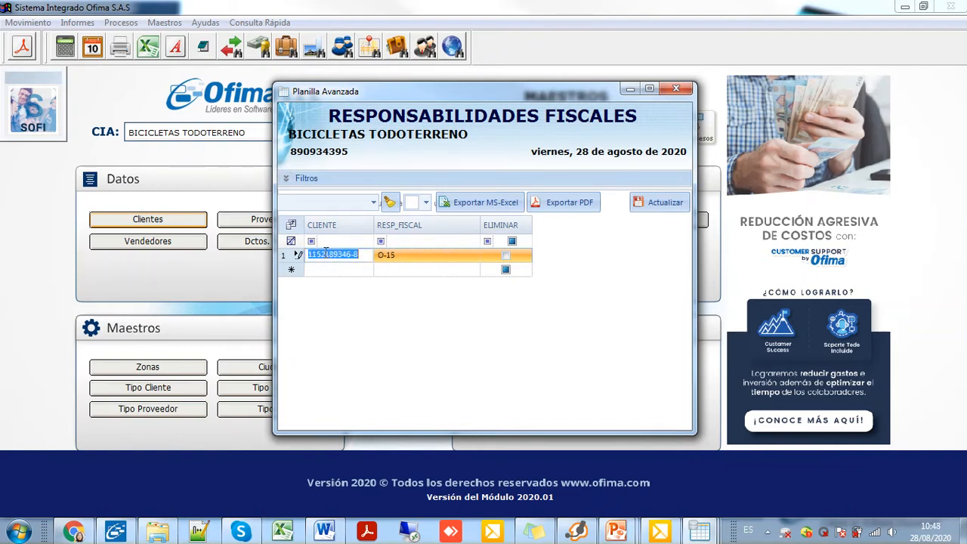
{"action": "left_click", "coordinate": [400, 257]}
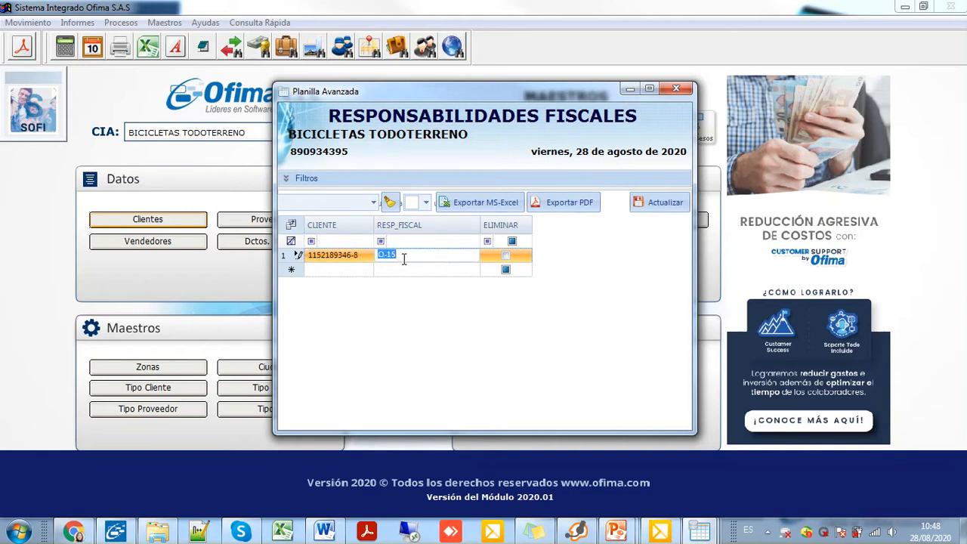
{"action": "left_click", "coordinate": [400, 256]}
{"action": "type", "text": "4"}
{"action": "key", "text": "BackSpace"}
{"action": "left_click", "coordinate": [331, 270]}
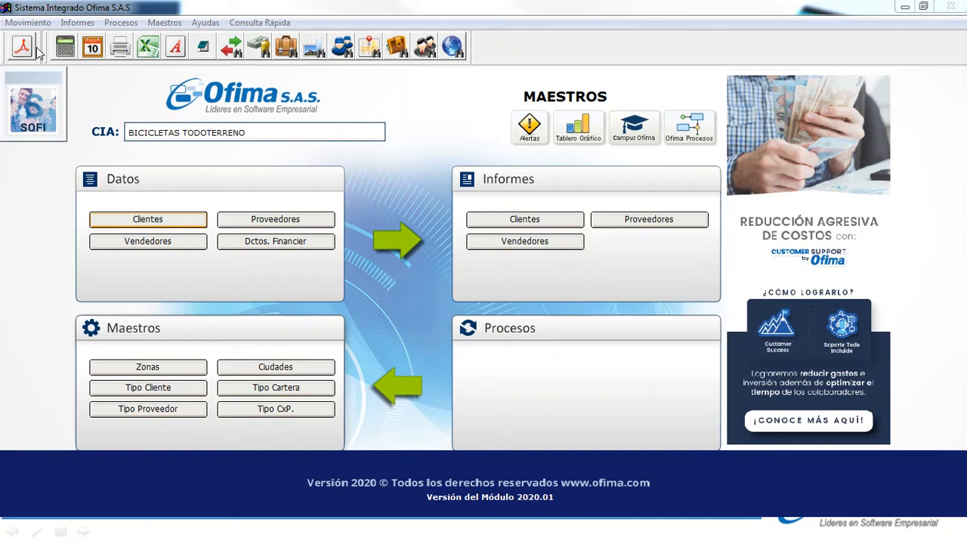
- Open the DIAN payment methods master (Maestro Medios Pago DIAN) from the Maestros classifications
{"action": "left_click", "coordinate": [160, 24]}
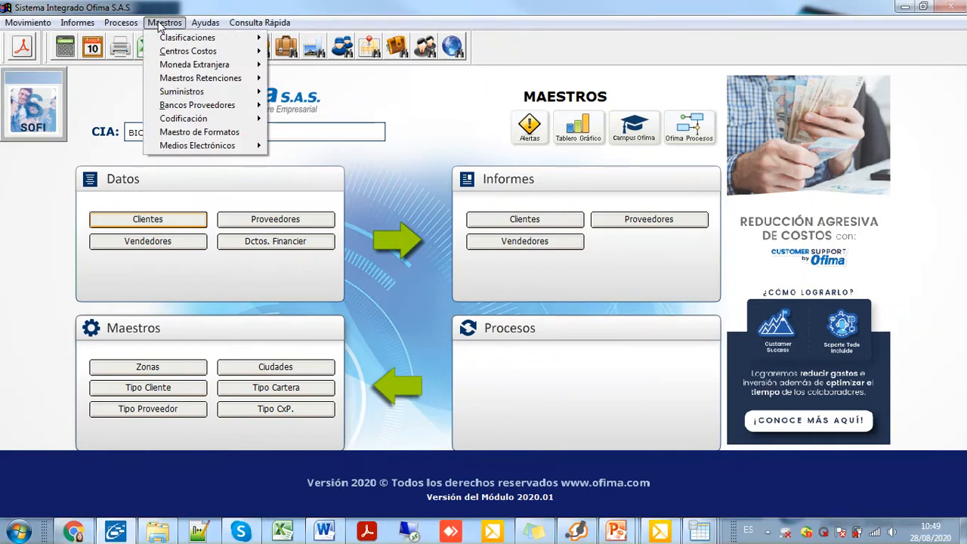
{"action": "mouse_move", "coordinate": [181, 43]}
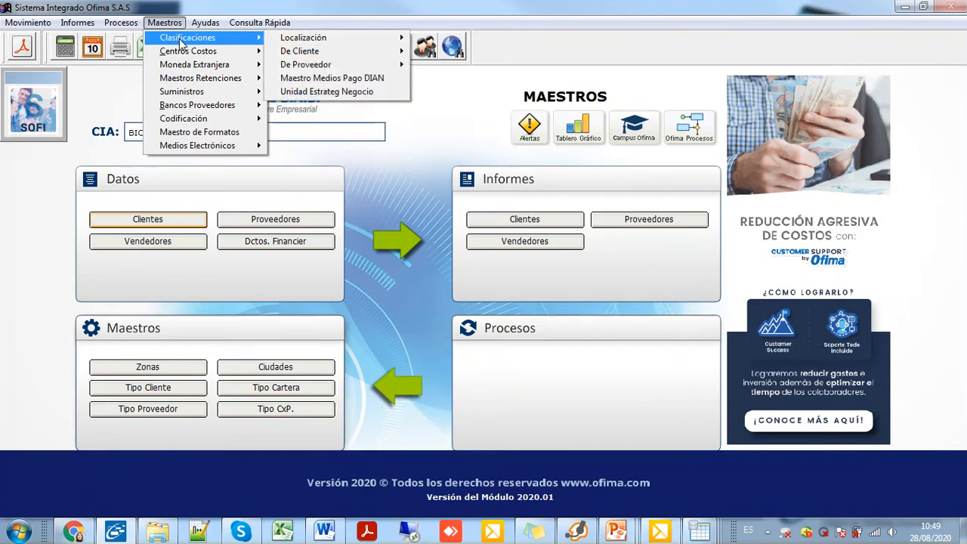
{"action": "left_click", "coordinate": [388, 79]}
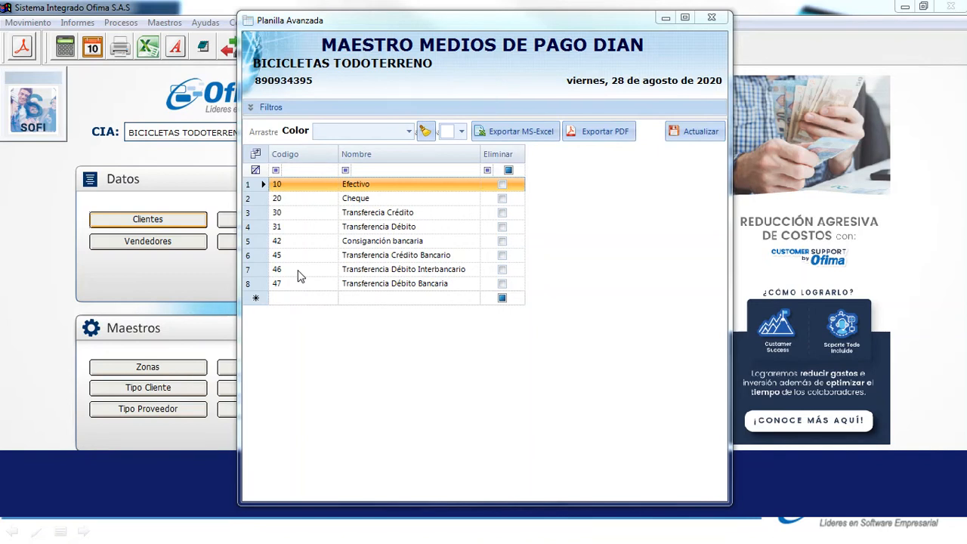
- Examine the codes of the DIAN payment methods, from Efectivo to Transferencia Débito Bancaria, and close the master
{"action": "left_click", "coordinate": [289, 199]}
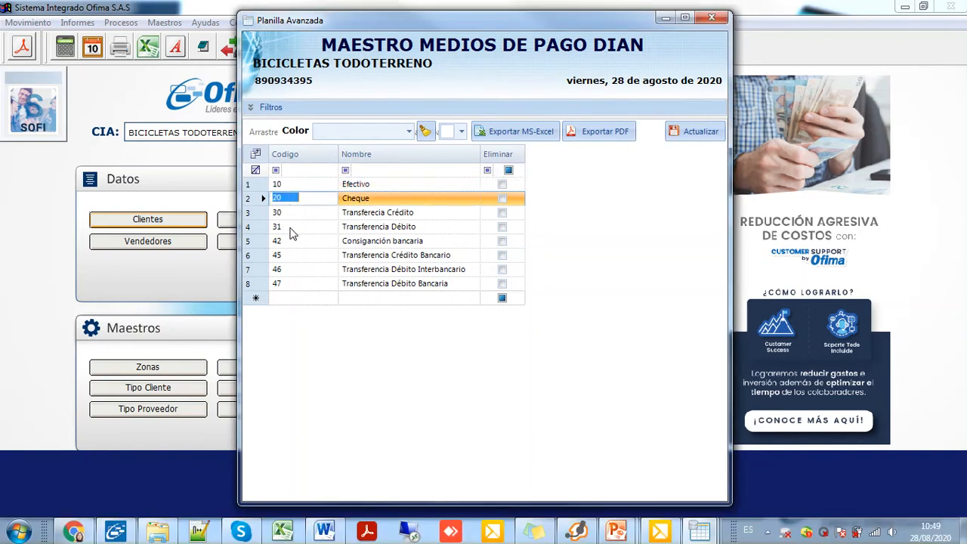
{"action": "left_click", "coordinate": [290, 214]}
{"action": "left_click", "coordinate": [292, 226]}
{"action": "left_click", "coordinate": [298, 241]}
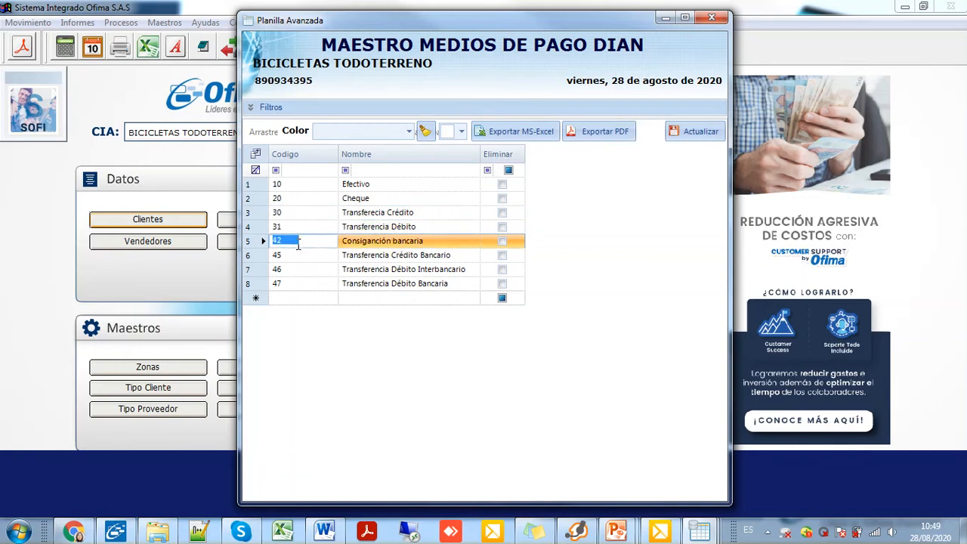
{"action": "left_click", "coordinate": [300, 255]}
{"action": "left_click", "coordinate": [303, 270]}
{"action": "left_click", "coordinate": [302, 284]}
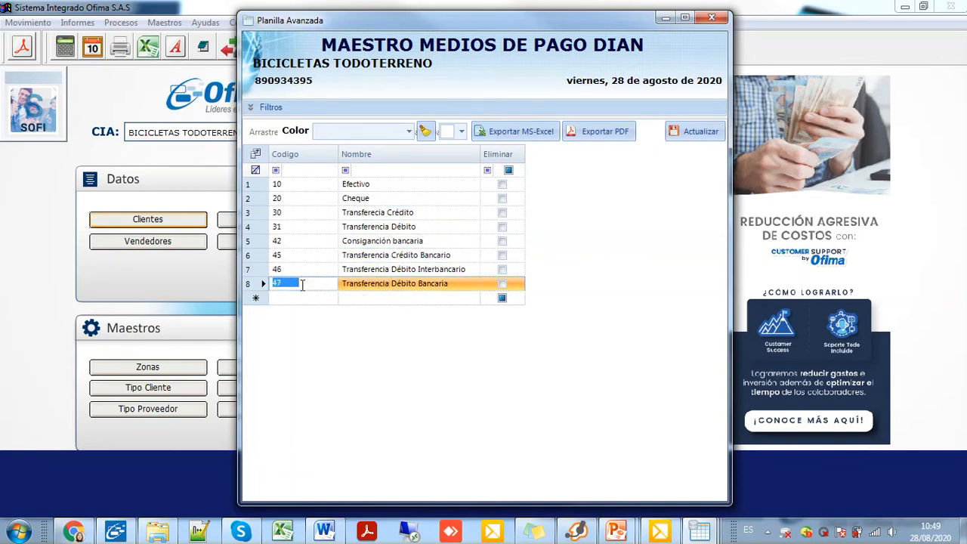
{"action": "left_click", "coordinate": [303, 184]}
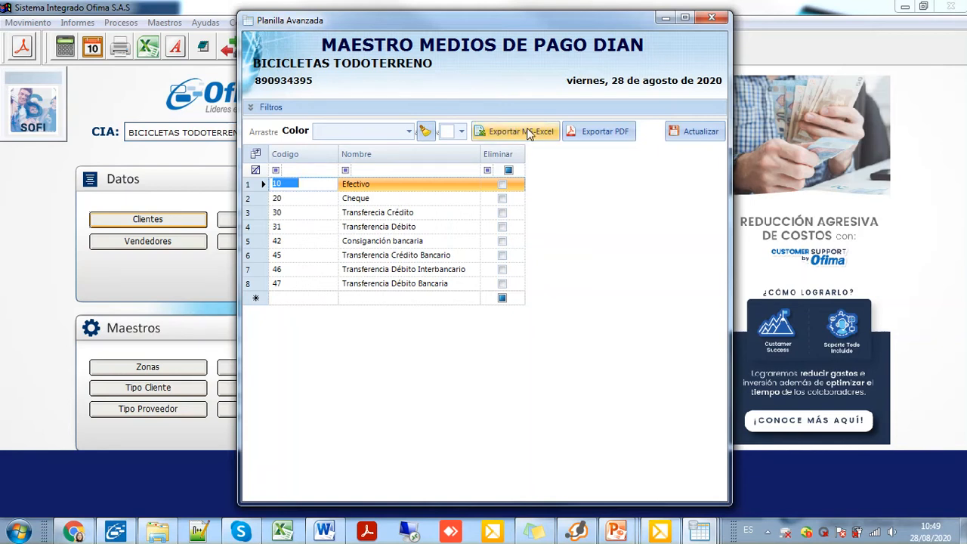
{"action": "left_click", "coordinate": [712, 17]}
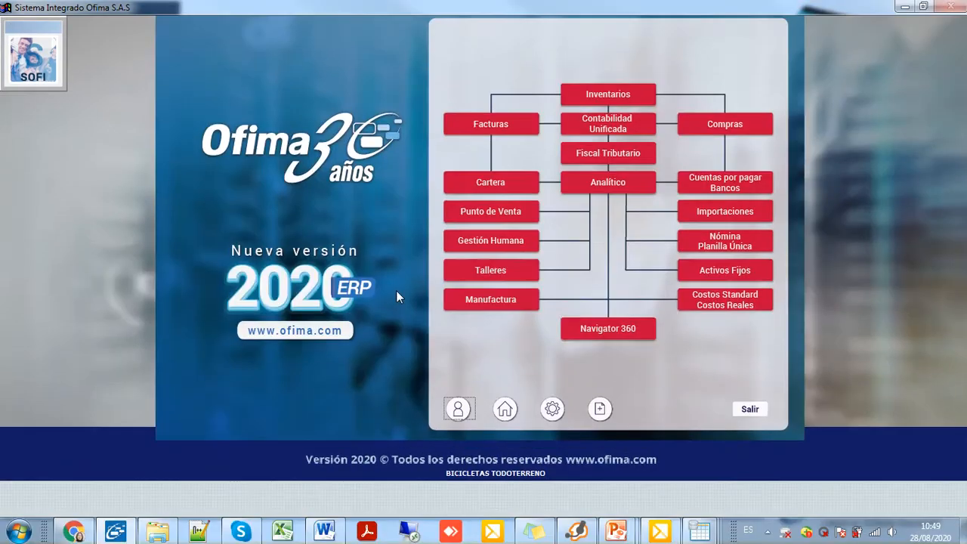
- Switch to the Facturas module and open its payment methods master (Medios de Pago)
{"action": "left_click", "coordinate": [495, 123]}
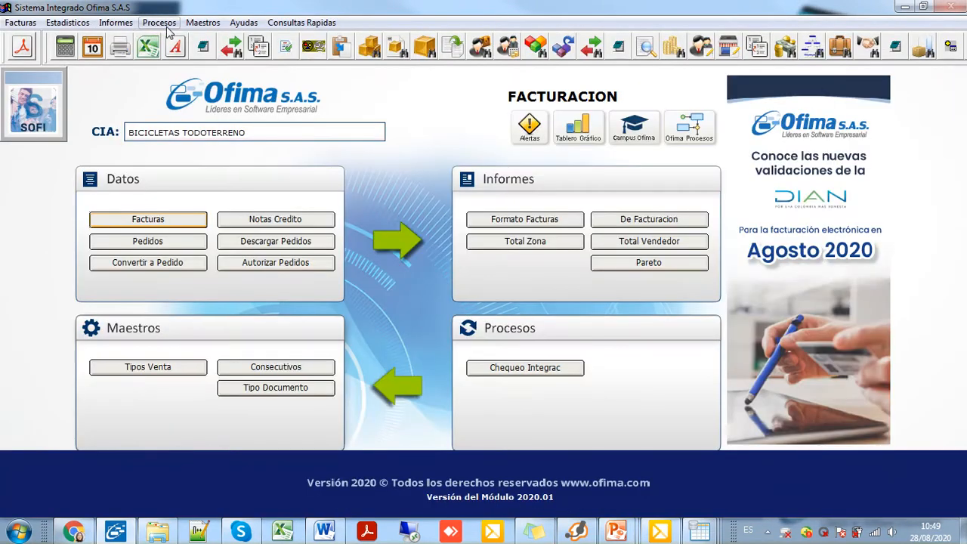
{"action": "left_click", "coordinate": [160, 23]}
{"action": "mouse_move", "coordinate": [200, 22]}
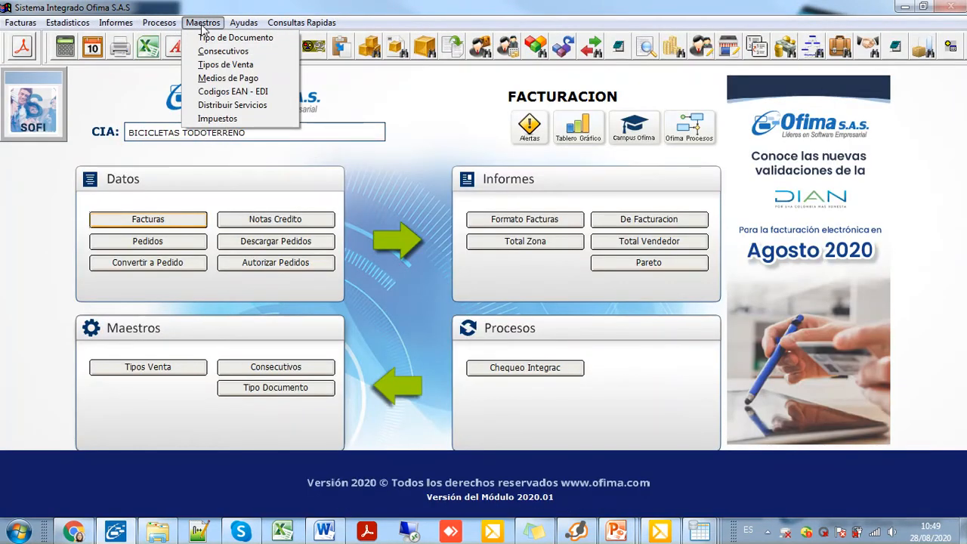
{"action": "left_click", "coordinate": [227, 78]}
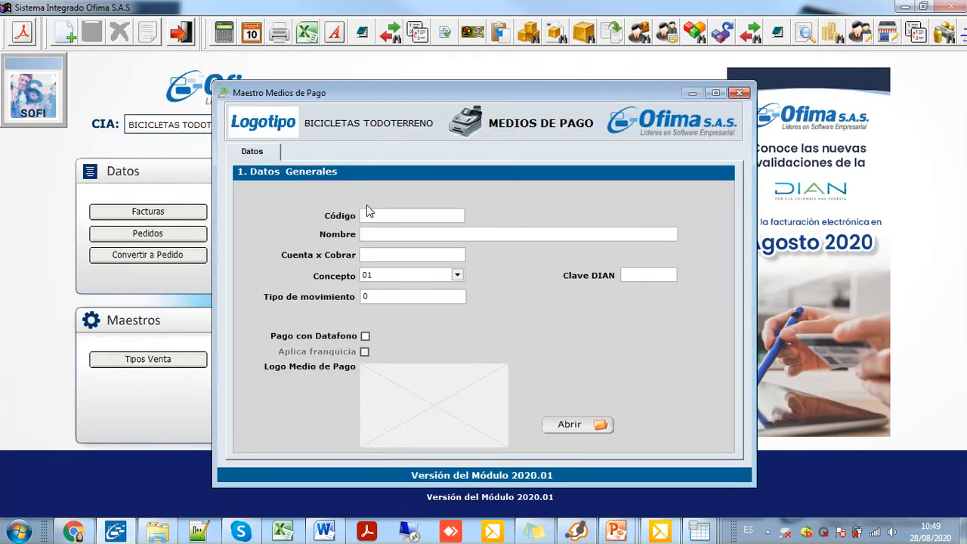
- Look up the payment method with code 01 in the Medios de Pago master
{"action": "left_click", "coordinate": [370, 216]}
{"action": "type", "text": "01"}
{"action": "key", "text": "Return"}
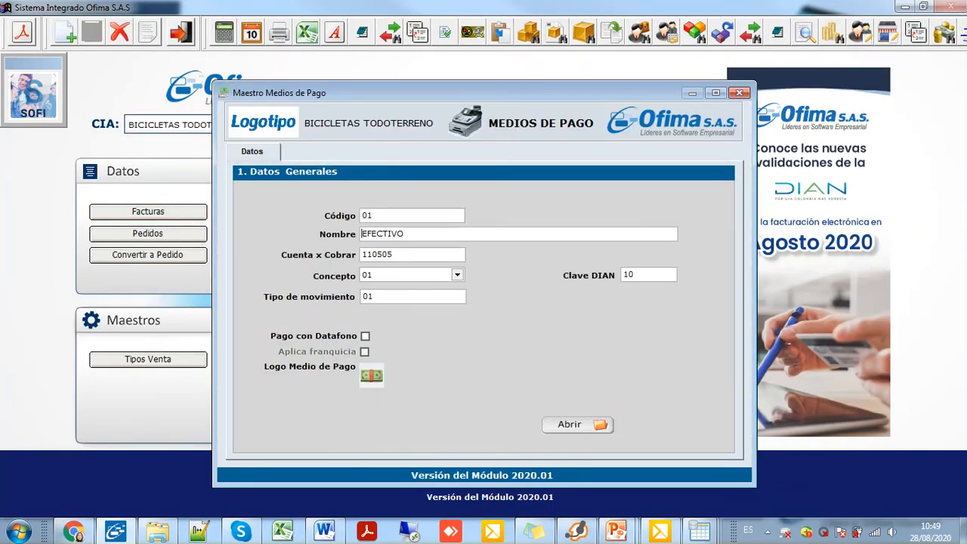
- Close the leftover Responsabilidades Fiscales spreadsheets and the Maestro de Países spreadsheet, returning to the payment methods master
{"action": "double_click", "coordinate": [640, 276]}
{"action": "left_click", "coordinate": [700, 532]}
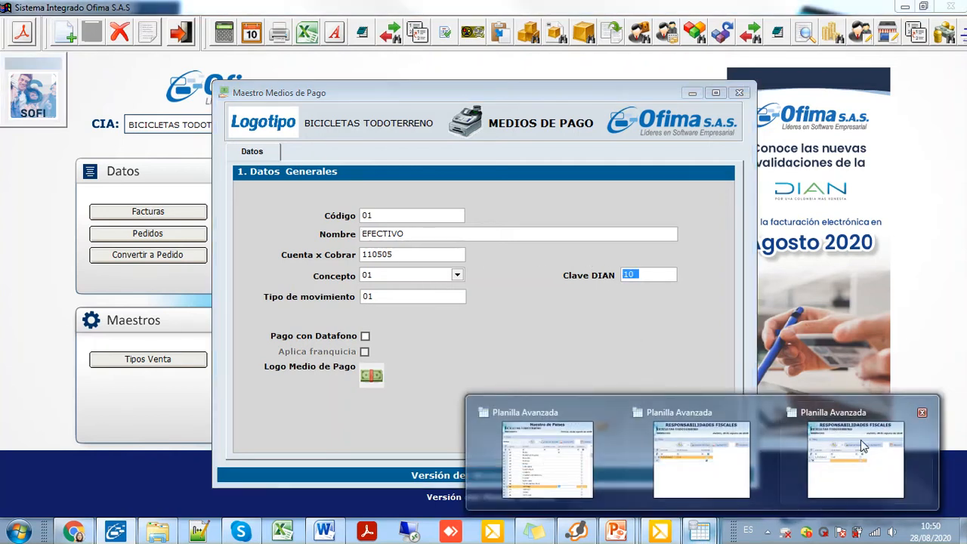
{"action": "left_click", "coordinate": [851, 465]}
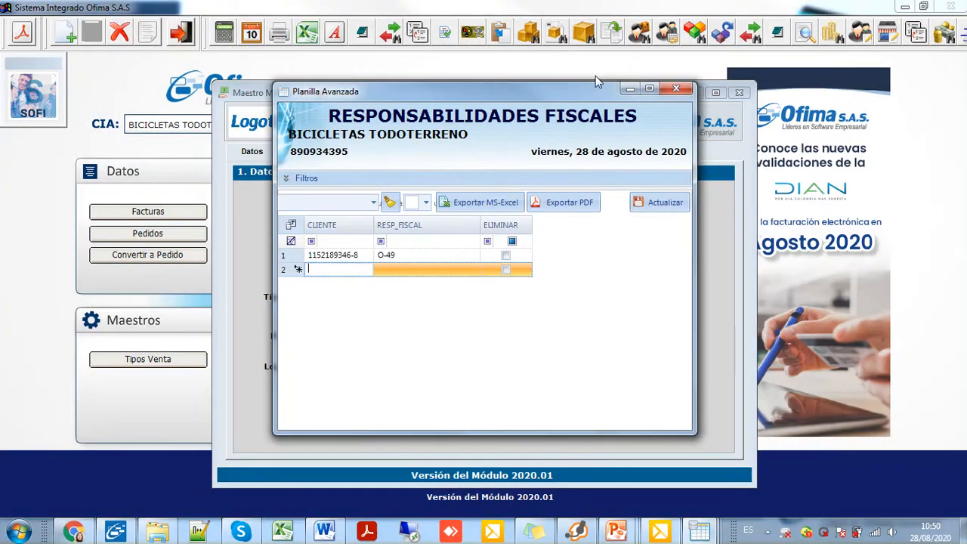
{"action": "left_click", "coordinate": [676, 89]}
{"action": "left_click", "coordinate": [700, 531]}
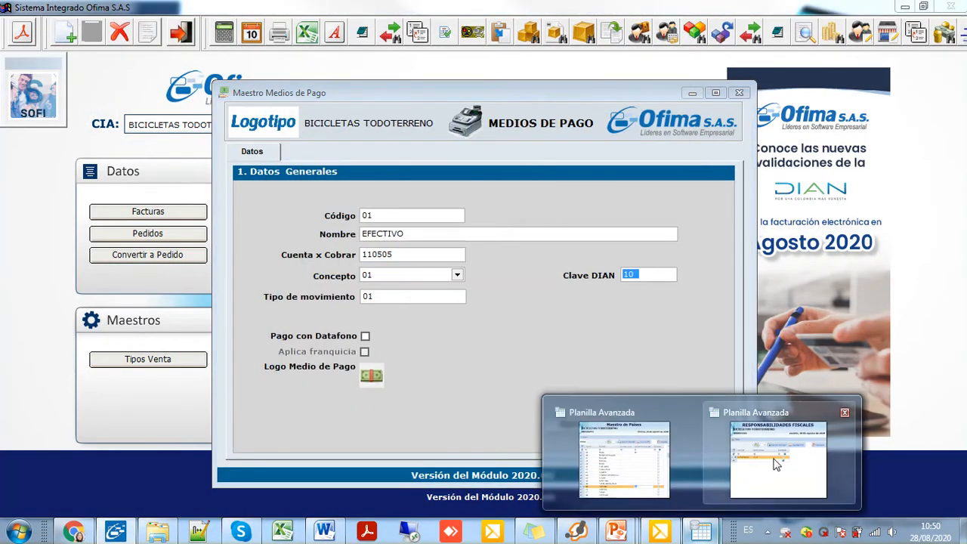
{"action": "left_click", "coordinate": [767, 463]}
{"action": "left_click", "coordinate": [677, 88]}
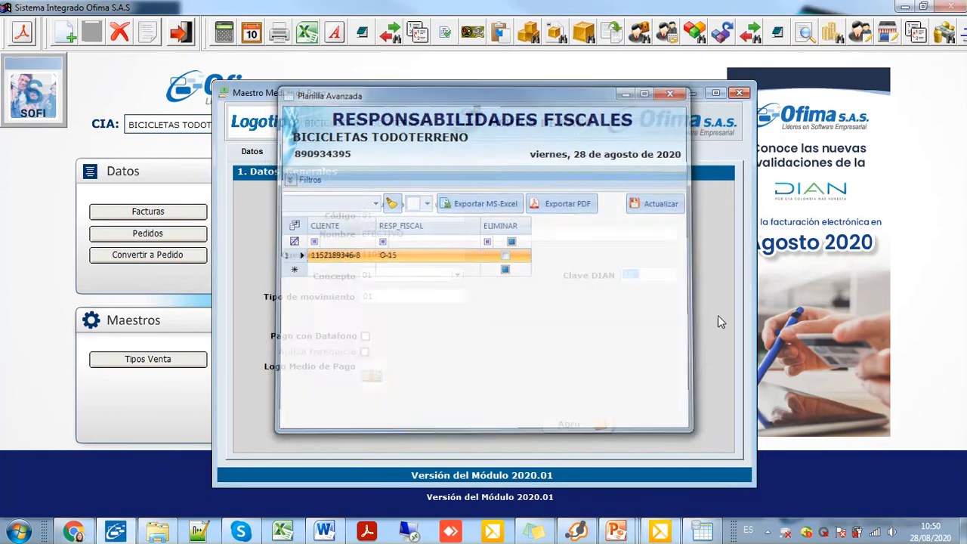
{"action": "left_click", "coordinate": [703, 533]}
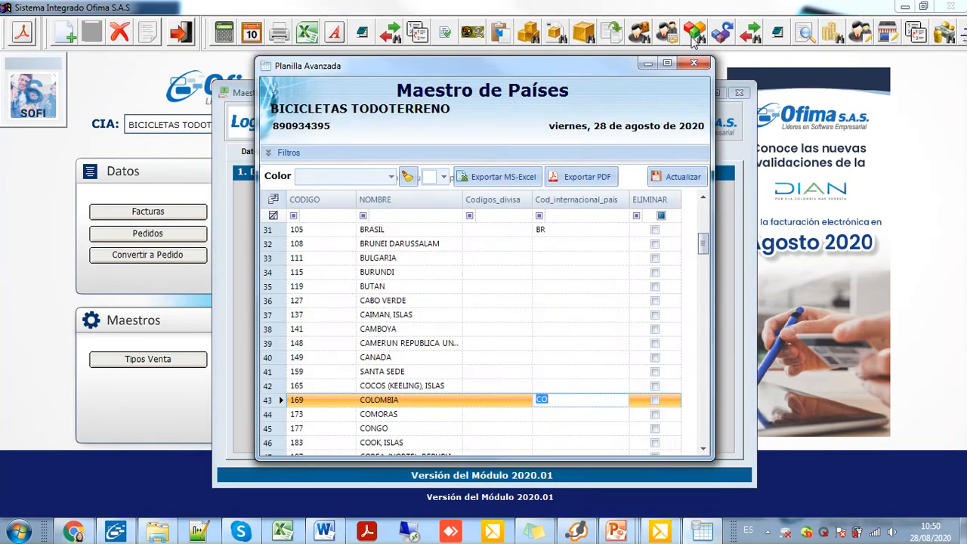
{"action": "left_click", "coordinate": [708, 66]}
- Clear the Clave DIAN of the EFECTIVO payment method and assign code 10 Efectivo from the list of DIAN payment methods
{"action": "left_click_drag", "start_coordinate": [639, 275], "coordinate": [616, 275]}
{"action": "key", "text": "BackSpace"}
{"action": "key", "text": "Return"}
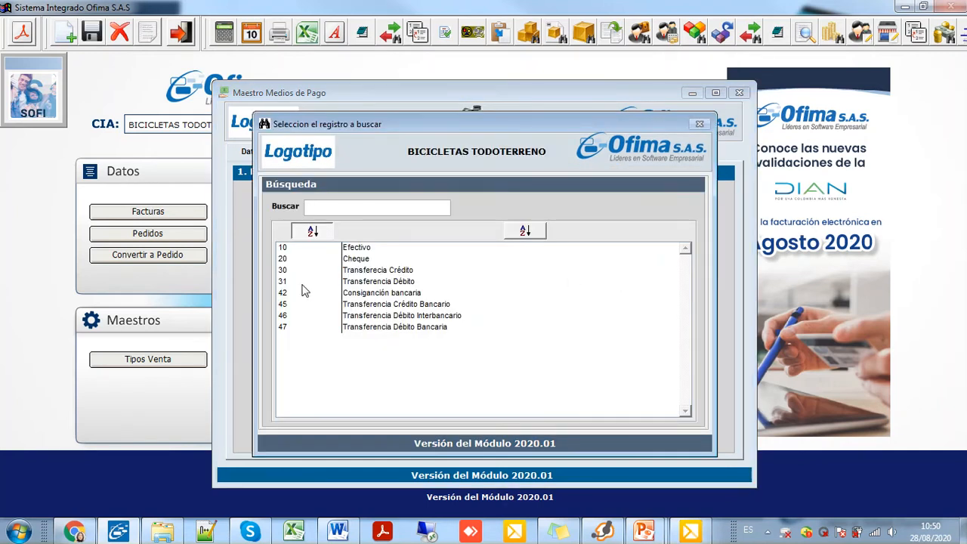
{"action": "left_click", "coordinate": [346, 251]}
{"action": "left_click", "coordinate": [348, 259]}
{"action": "left_click", "coordinate": [348, 271]}
{"action": "left_click", "coordinate": [359, 281]}
{"action": "left_click", "coordinate": [364, 248]}
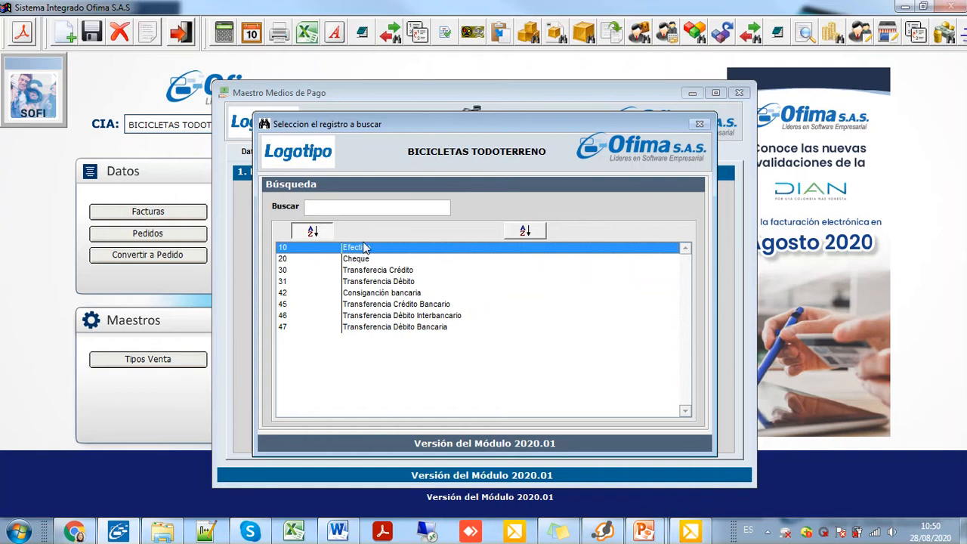
{"action": "left_click_drag", "start_coordinate": [443, 124], "coordinate": [413, 185]}
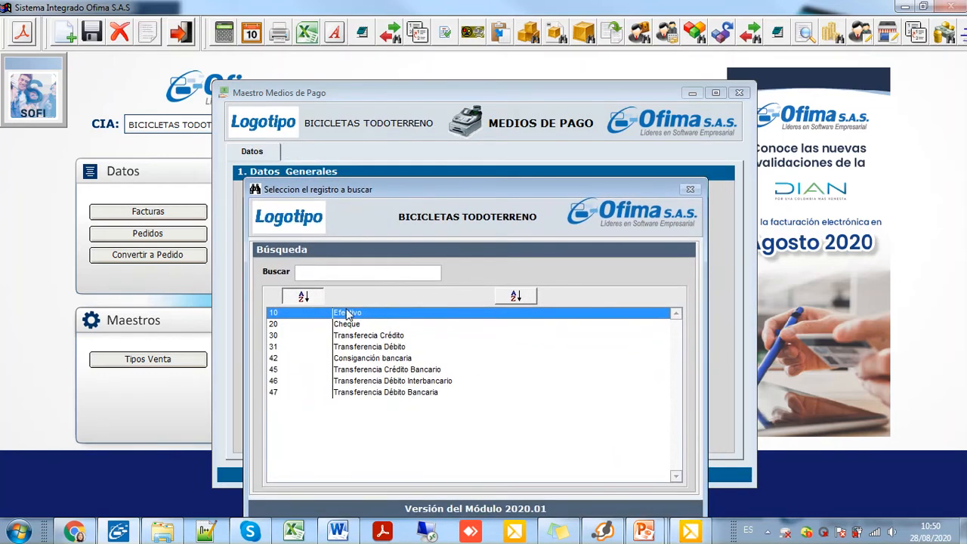
{"action": "double_click", "coordinate": [297, 318]}
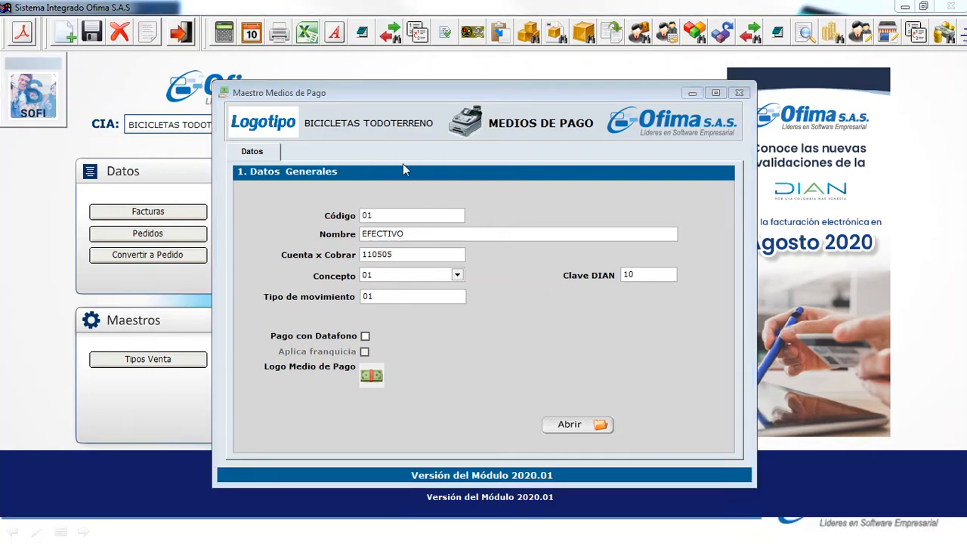
- Leave the Facturas module and open the units of measure master (Unidades de Medida) in the Inventarios module
{"action": "key", "text": "Escape"}
{"action": "key", "text": "Escape"}
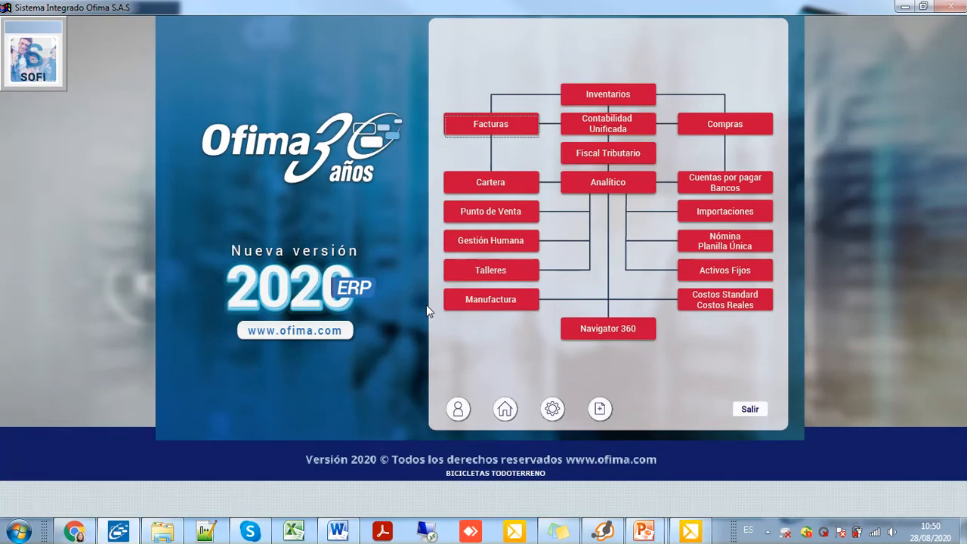
{"action": "left_click", "coordinate": [603, 100]}
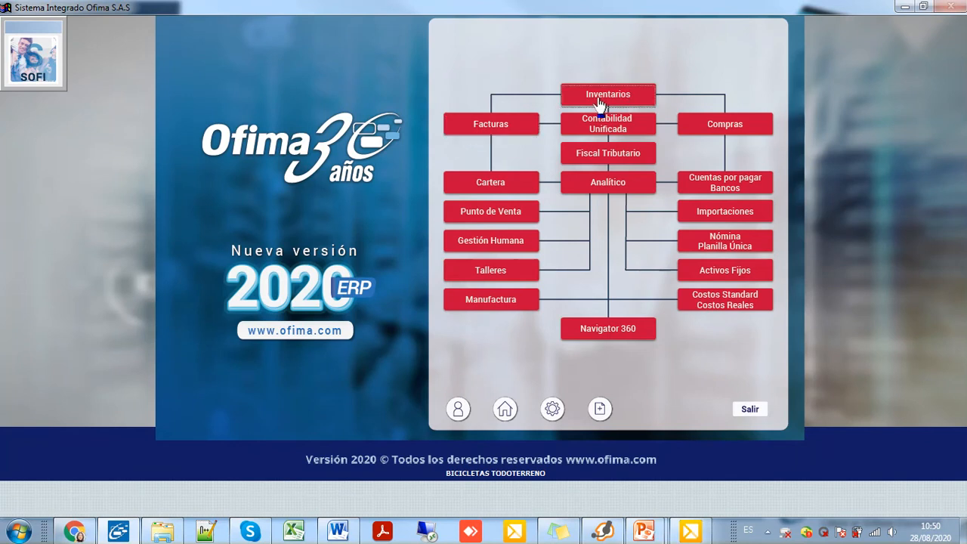
{"action": "left_click", "coordinate": [164, 23]}
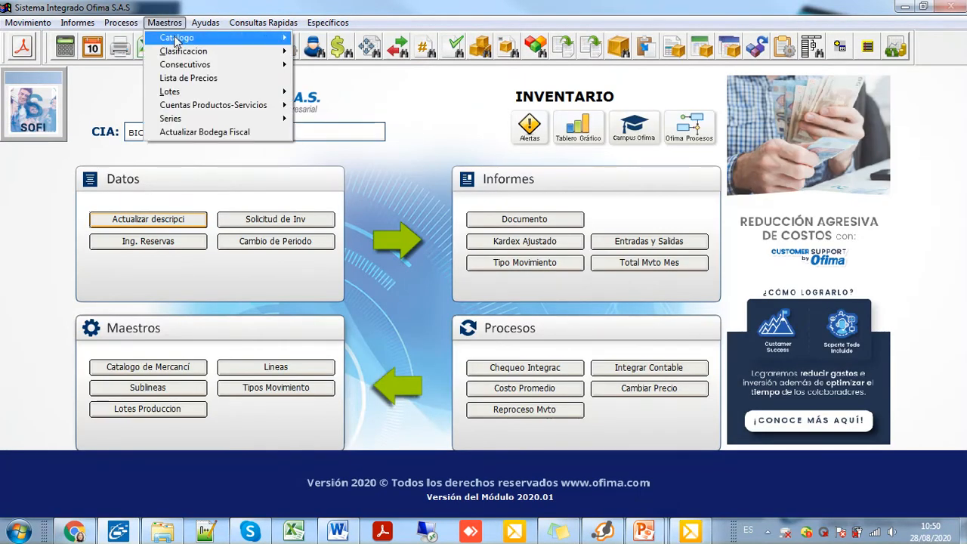
{"action": "mouse_move", "coordinate": [197, 51]}
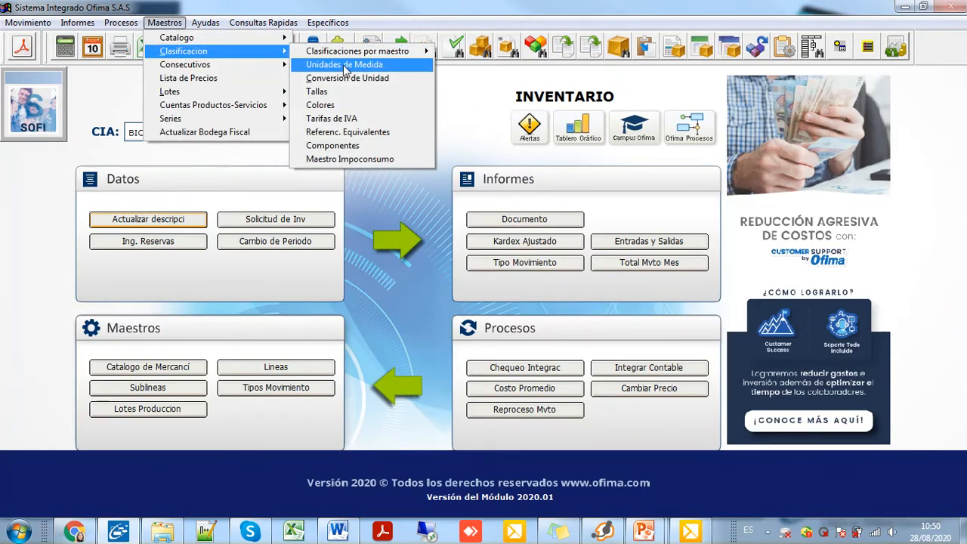
{"action": "left_click", "coordinate": [345, 65]}
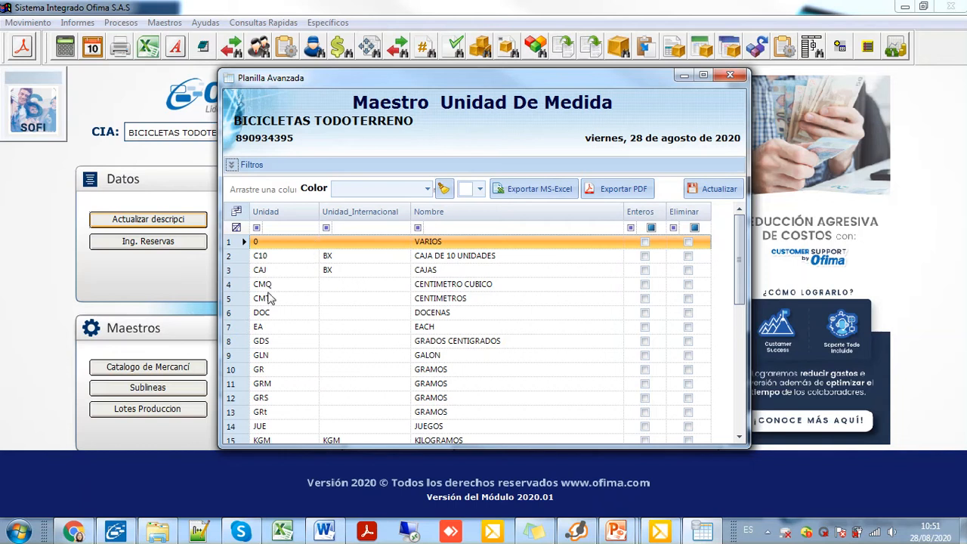
- Examine the unit codes, names and international units of the box units C10 and CAJ
{"action": "left_click", "coordinate": [269, 257]}
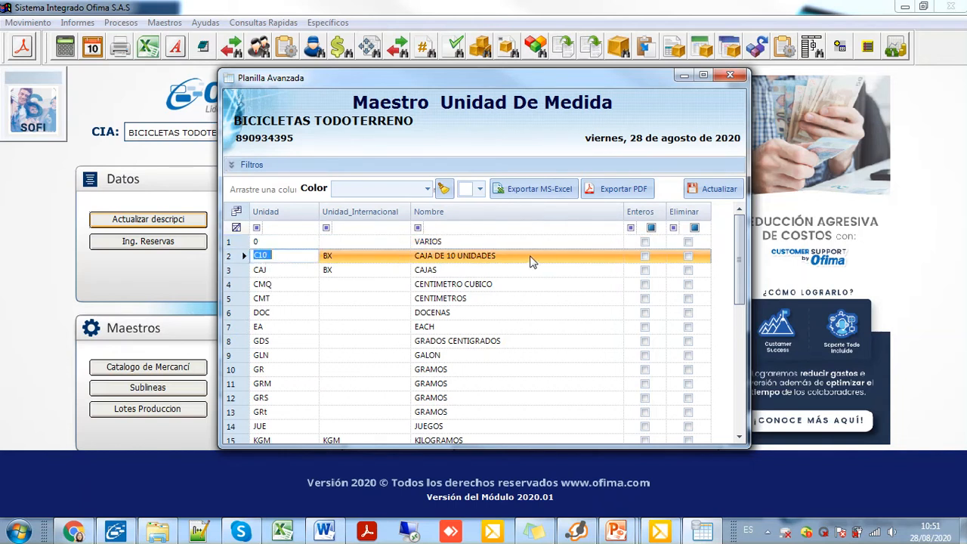
{"action": "left_click", "coordinate": [502, 257]}
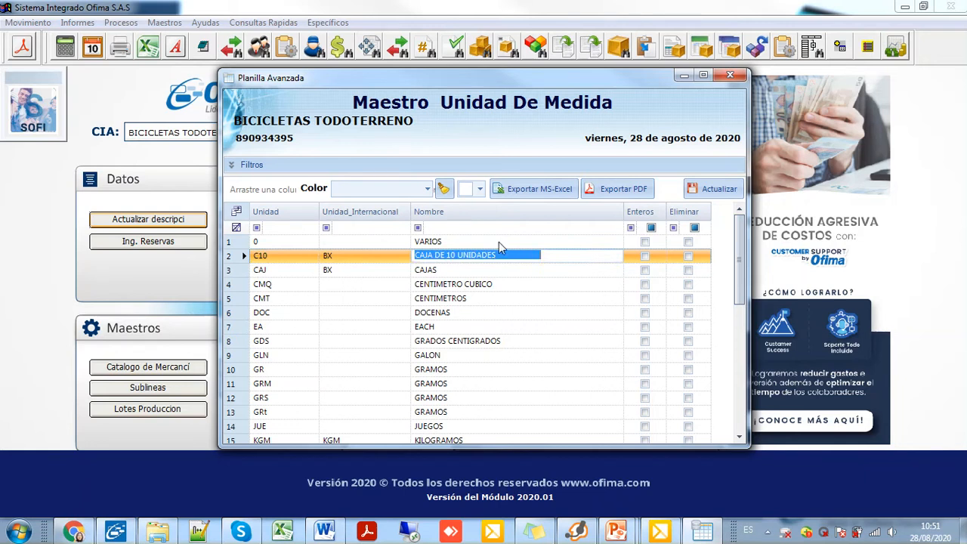
{"action": "left_click", "coordinate": [340, 260]}
{"action": "left_click", "coordinate": [351, 272]}
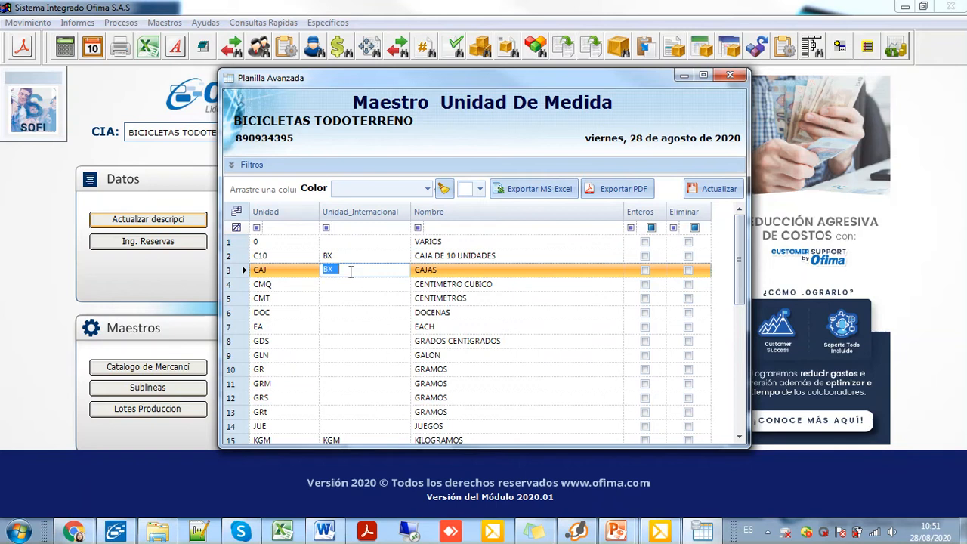
{"action": "left_click", "coordinate": [352, 260]}
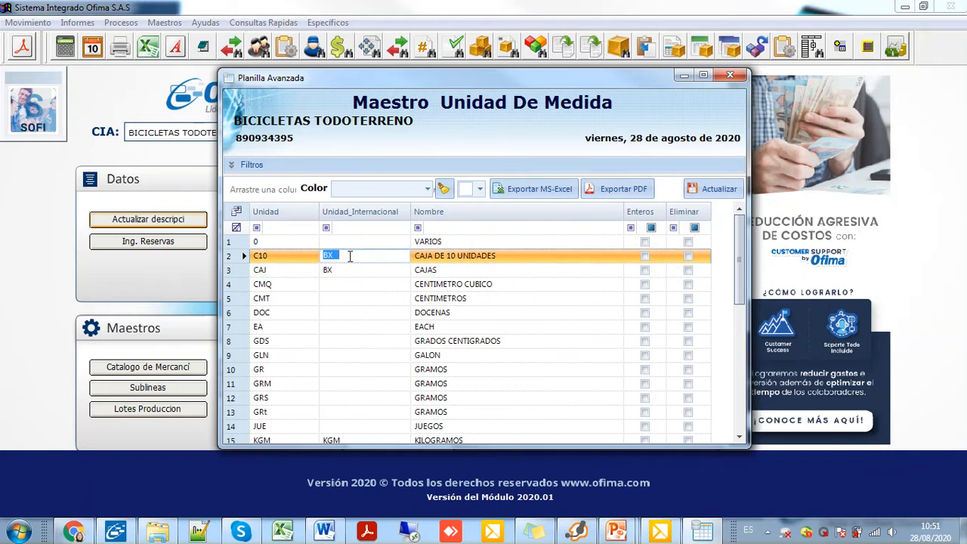
{"action": "left_click", "coordinate": [351, 268]}
- Examine the international units of the kilogram, litre and UND rows, and close the units of measure master
{"action": "scroll", "coordinate": [367, 340], "scroll_direction": "down", "scroll_amount": 2}
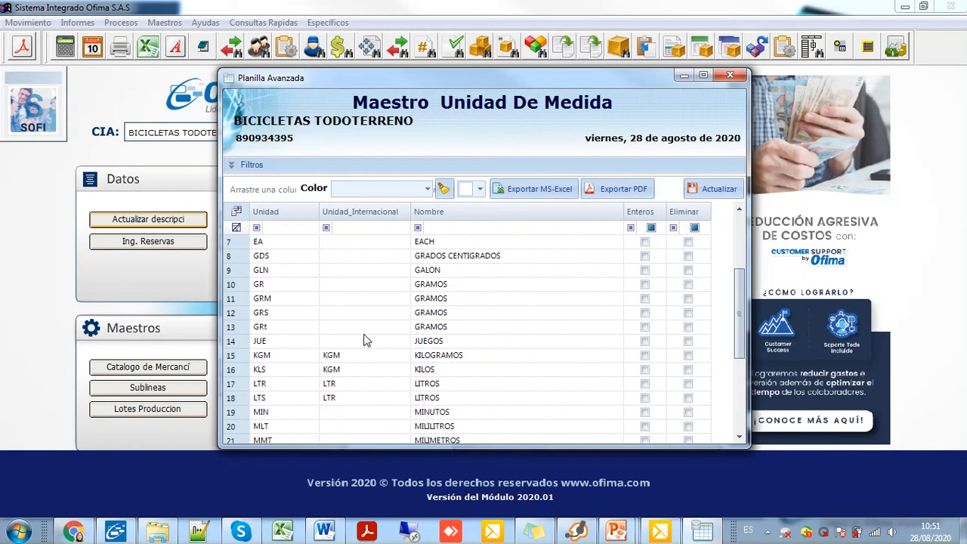
{"action": "left_click", "coordinate": [359, 356]}
{"action": "left_click", "coordinate": [358, 370]}
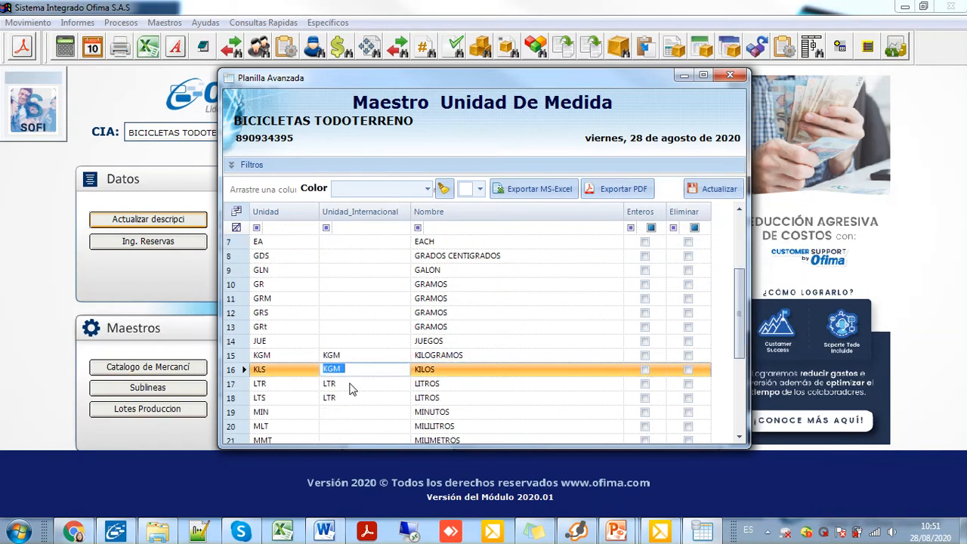
{"action": "left_click", "coordinate": [354, 387]}
{"action": "left_click", "coordinate": [351, 398]}
{"action": "scroll", "coordinate": [352, 400], "scroll_direction": "down", "scroll_amount": 3}
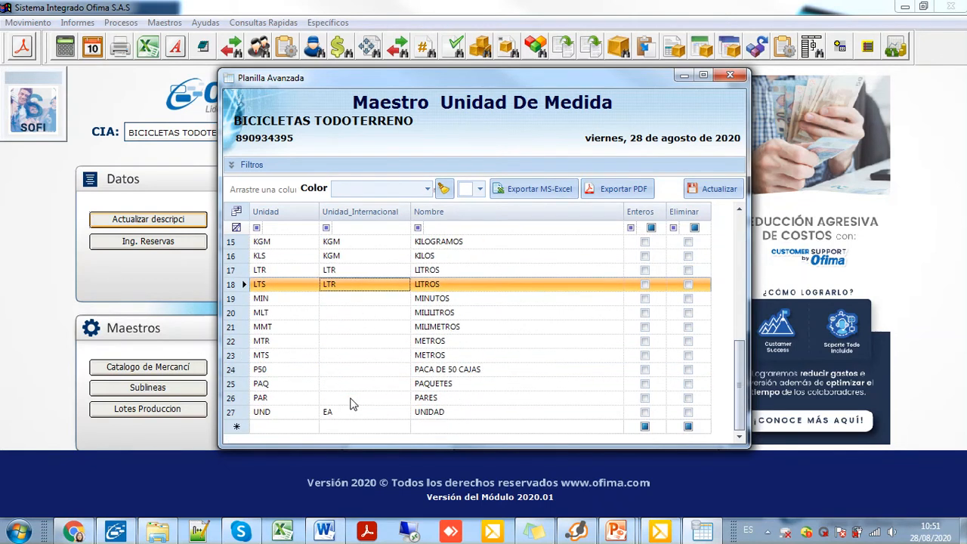
{"action": "left_click", "coordinate": [338, 414]}
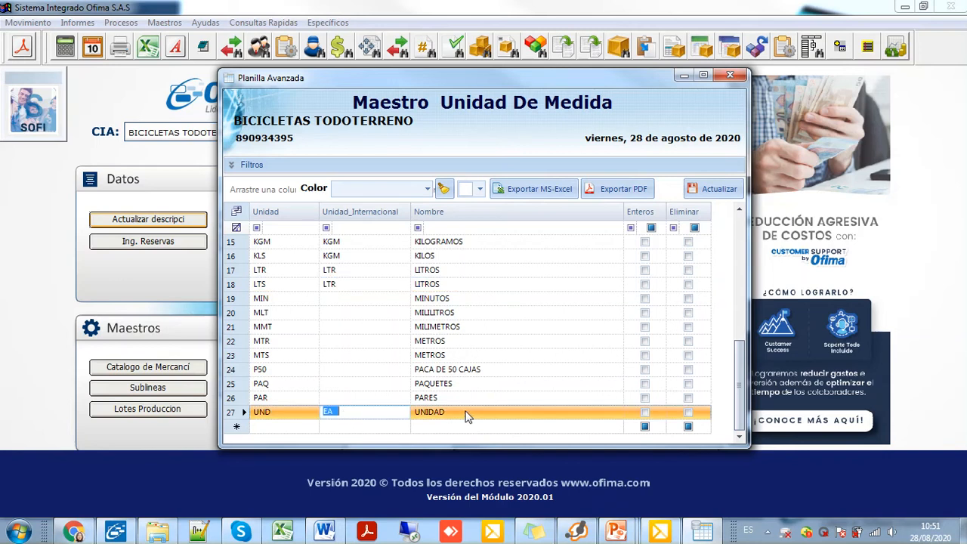
{"action": "left_click", "coordinate": [348, 412]}
{"action": "left_click", "coordinate": [344, 283]}
{"action": "key", "text": "Up"}
{"action": "key", "text": "Up"}
{"action": "key", "text": "Up"}
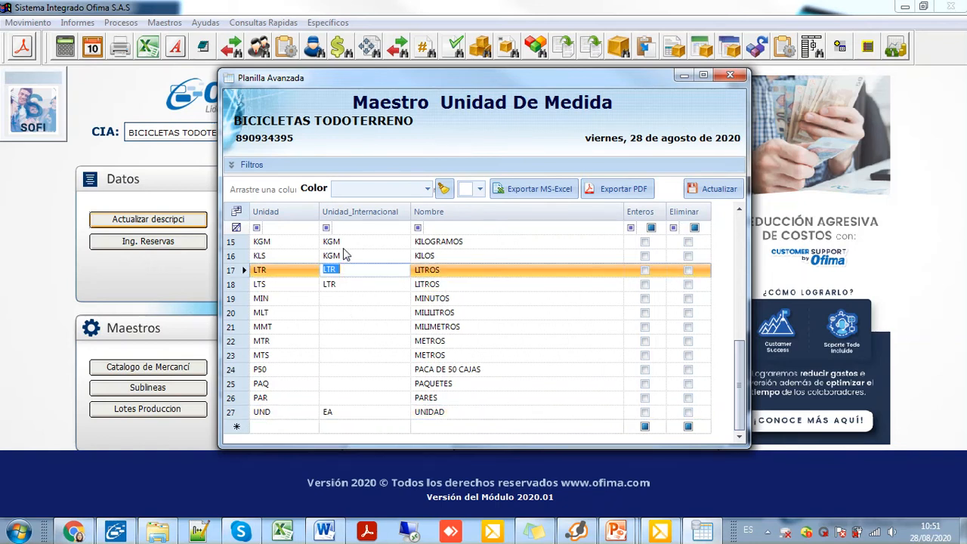
{"action": "scroll", "coordinate": [350, 270], "scroll_direction": "up", "scroll_amount": 2}
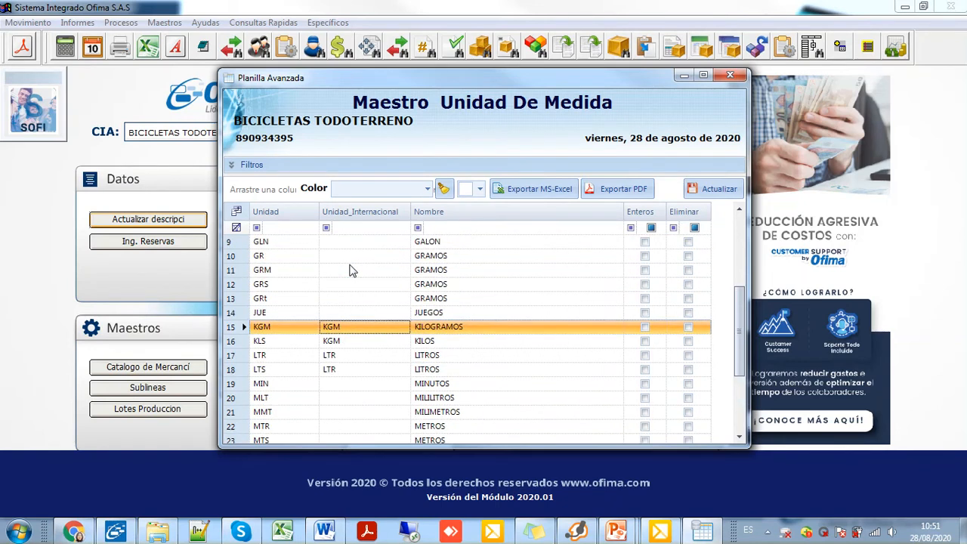
{"action": "left_click", "coordinate": [729, 77]}
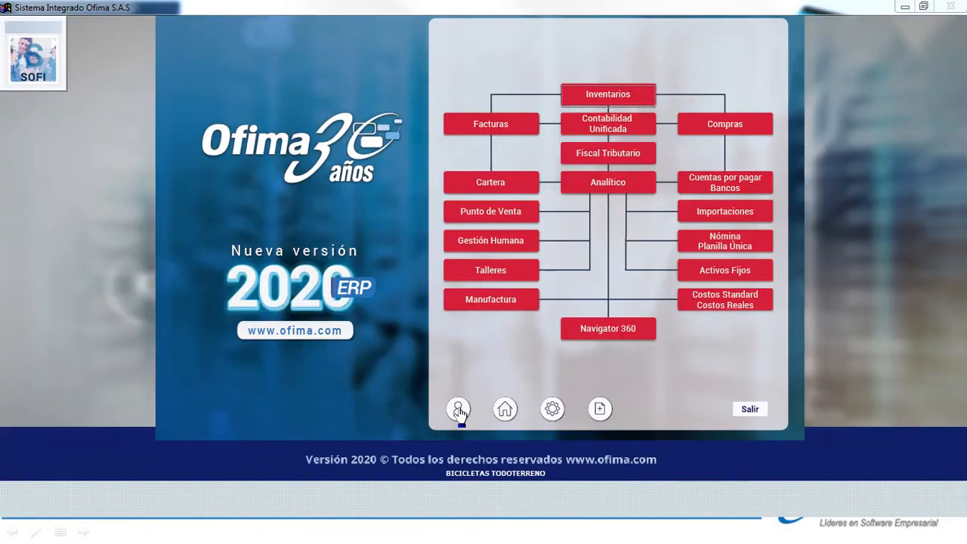
- Open the customer master (Actualización de Clientes) and load the record of OFIMA SAS
{"action": "left_click", "coordinate": [459, 411]}
{"action": "left_click", "coordinate": [149, 211]}
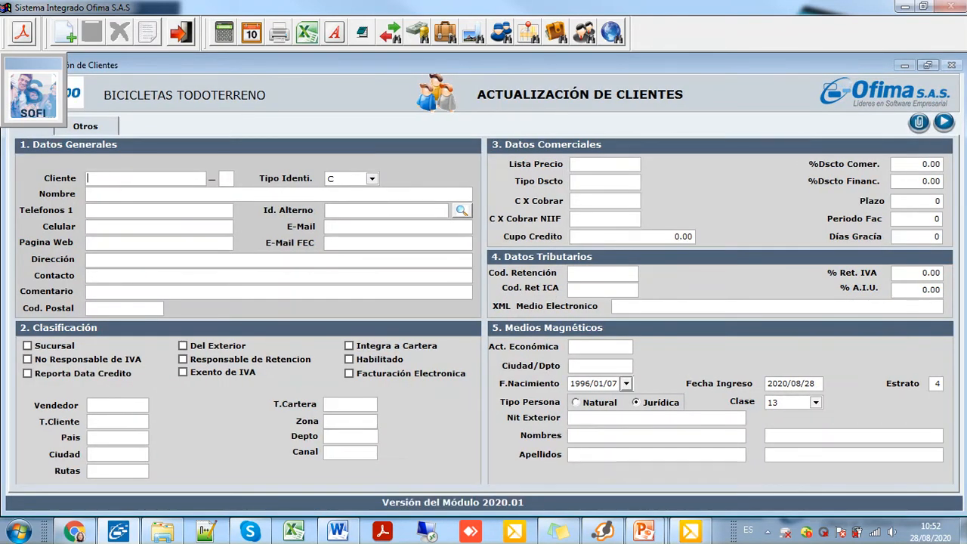
{"action": "right_click", "coordinate": [119, 182]}
{"action": "left_click", "coordinate": [412, 270]}
{"action": "key", "text": "Down"}
{"action": "key", "text": "Down"}
{"action": "key", "text": "Down"}
{"action": "key", "text": "Down"}
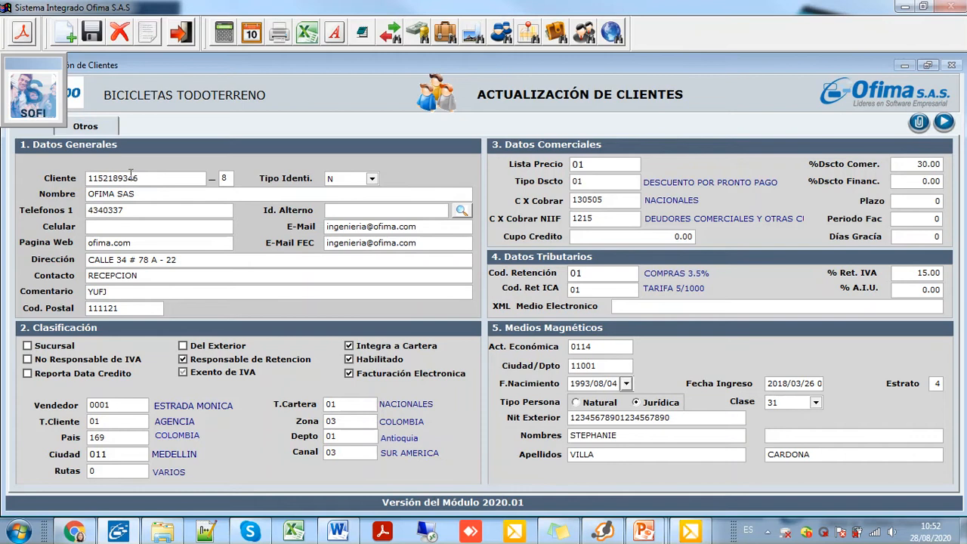
- Examine the customer's E-Mail and E-Mail FEC fields in the general data
{"action": "left_click", "coordinate": [426, 243]}
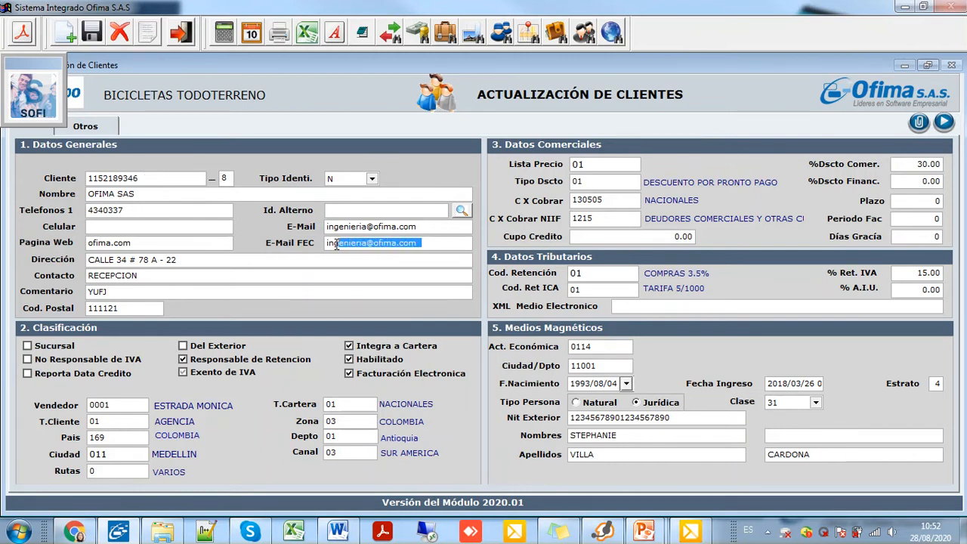
{"action": "left_click", "coordinate": [423, 243]}
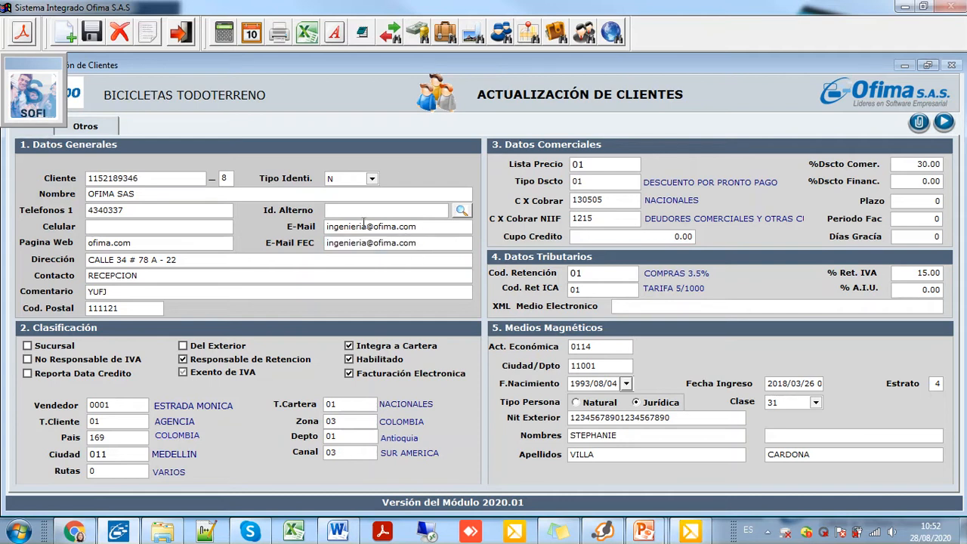
{"action": "left_click_drag", "start_coordinate": [436, 227], "coordinate": [302, 232]}
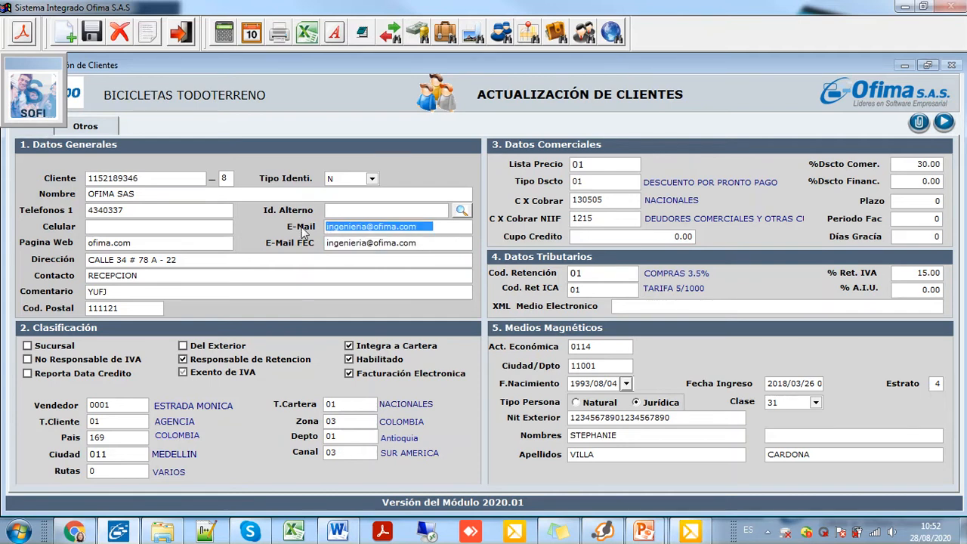
{"action": "left_click", "coordinate": [427, 227]}
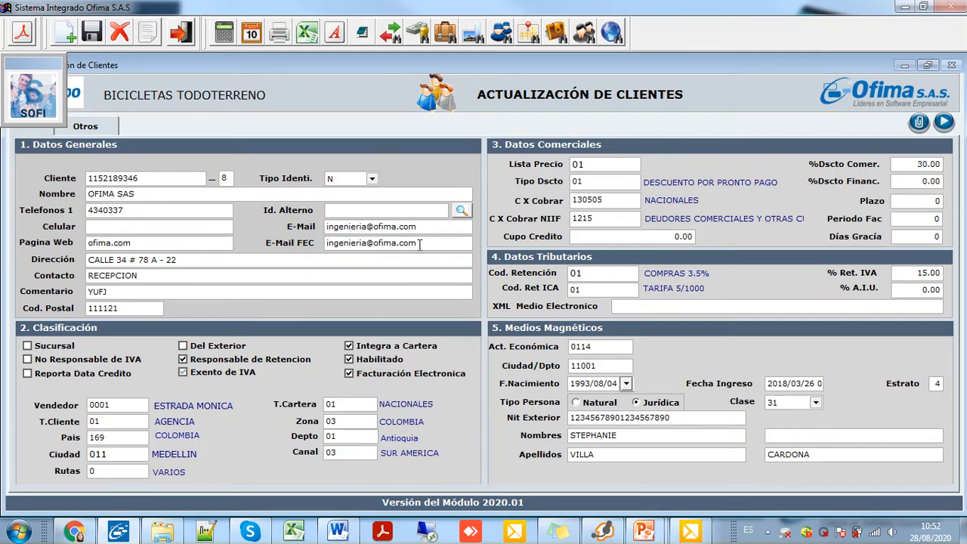
{"action": "left_click_drag", "start_coordinate": [415, 243], "coordinate": [321, 243]}
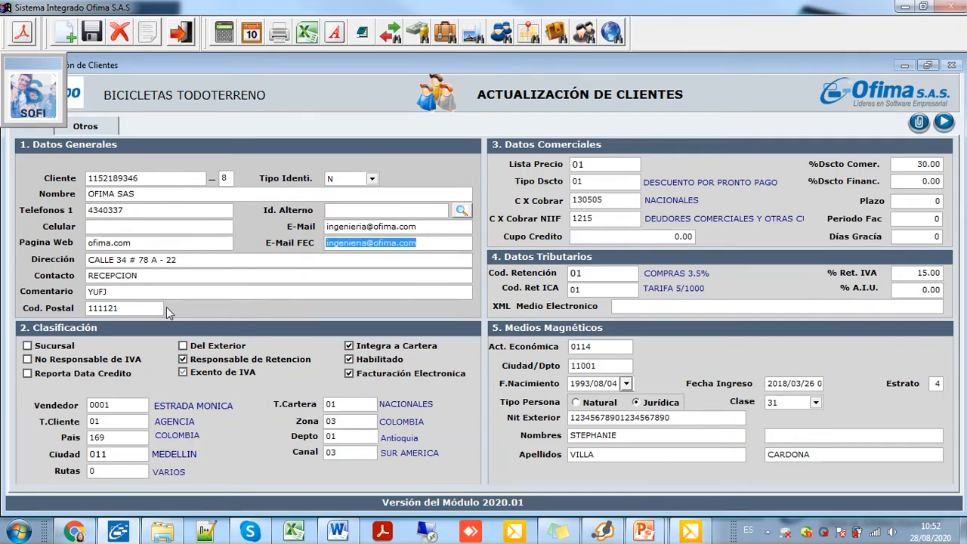
- Examine the customer's postal code, country (País) and Ciudad/Dpto fields
{"action": "left_click", "coordinate": [132, 307]}
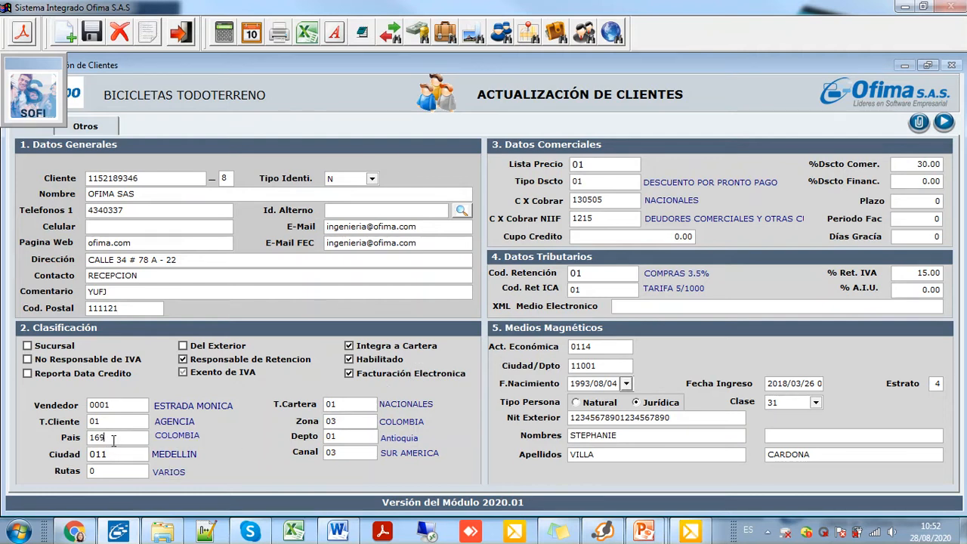
{"action": "left_click", "coordinate": [114, 442]}
{"action": "left_click", "coordinate": [609, 365]}
{"action": "left_click_drag", "start_coordinate": [598, 365], "coordinate": [569, 366]}
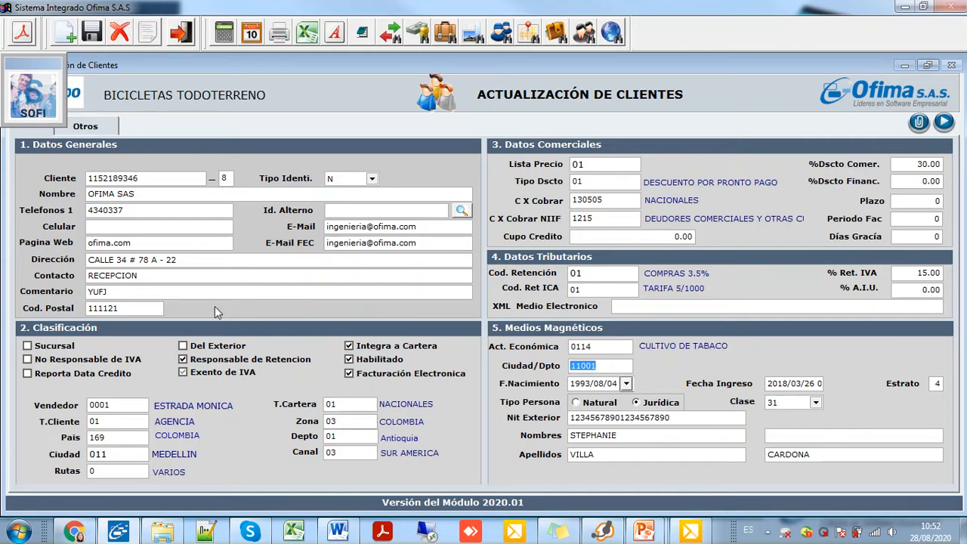
{"action": "left_click", "coordinate": [125, 309]}
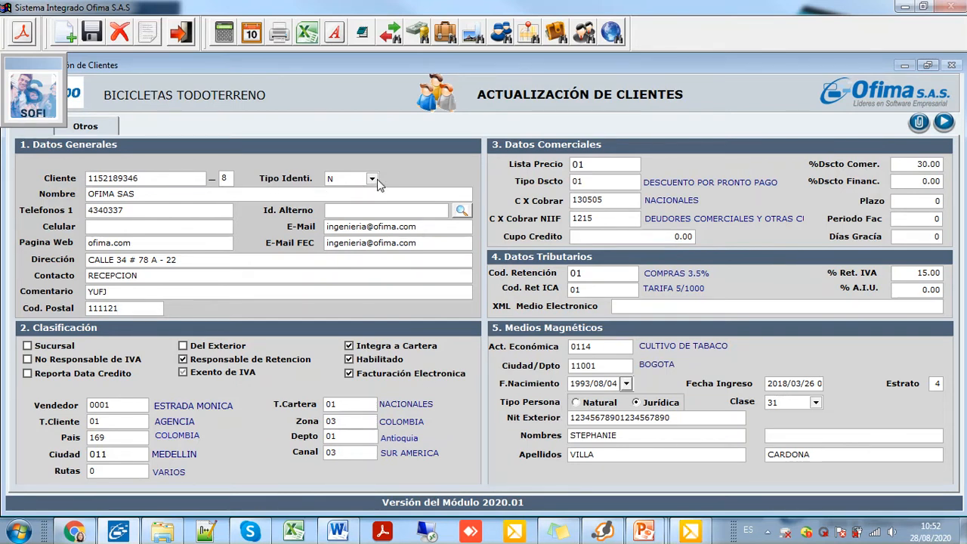
- Examine the customer's Clase, Nombres, Apellidos and Nombre fields, and close the customer master and its module
{"action": "left_click", "coordinate": [816, 403]}
{"action": "left_click", "coordinate": [632, 437]}
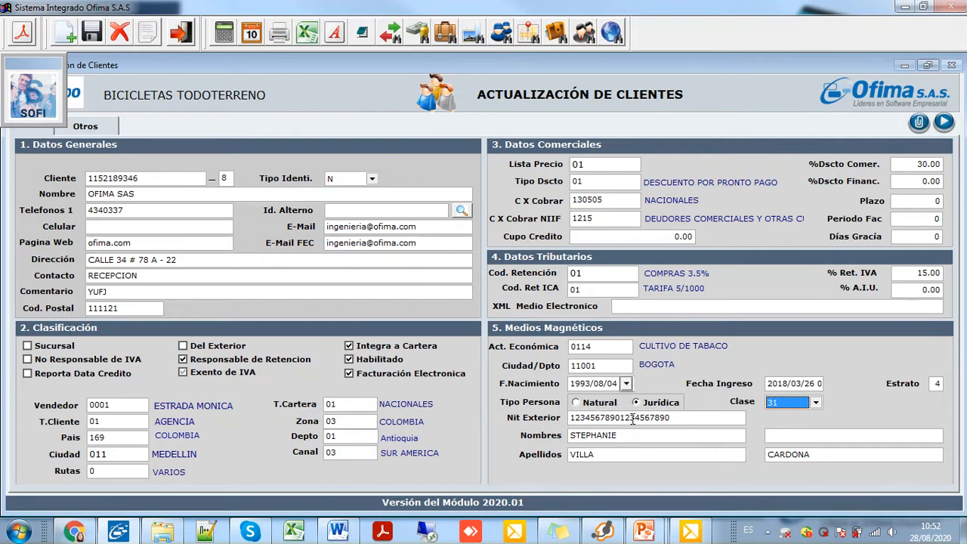
{"action": "left_click_drag", "start_coordinate": [624, 437], "coordinate": [564, 440]}
{"action": "left_click", "coordinate": [602, 454]}
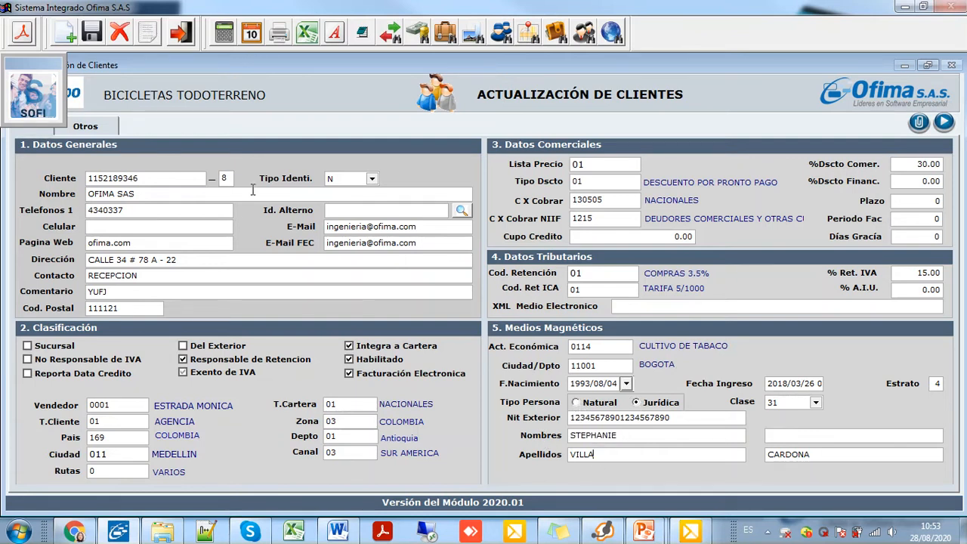
{"action": "left_click_drag", "start_coordinate": [151, 194], "coordinate": [80, 195]}
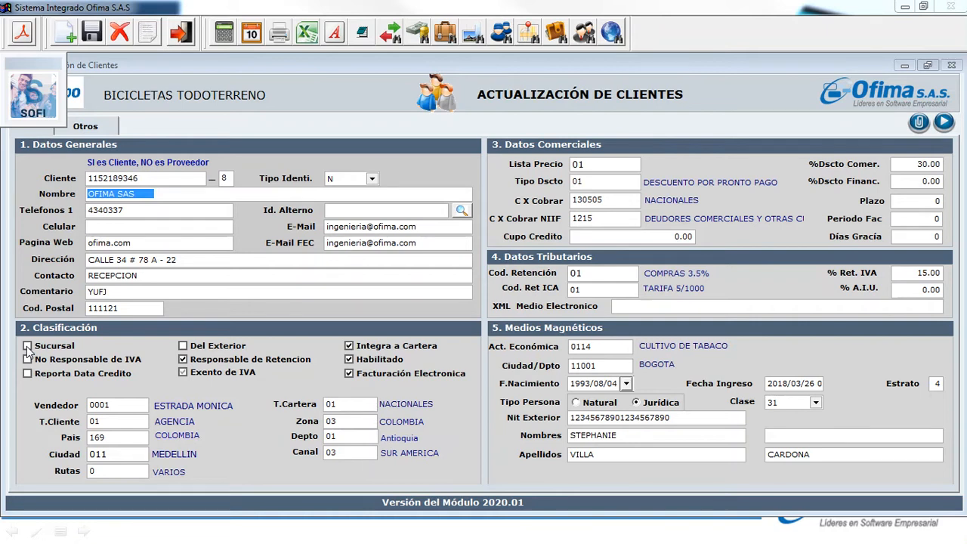
{"action": "left_click", "coordinate": [370, 212]}
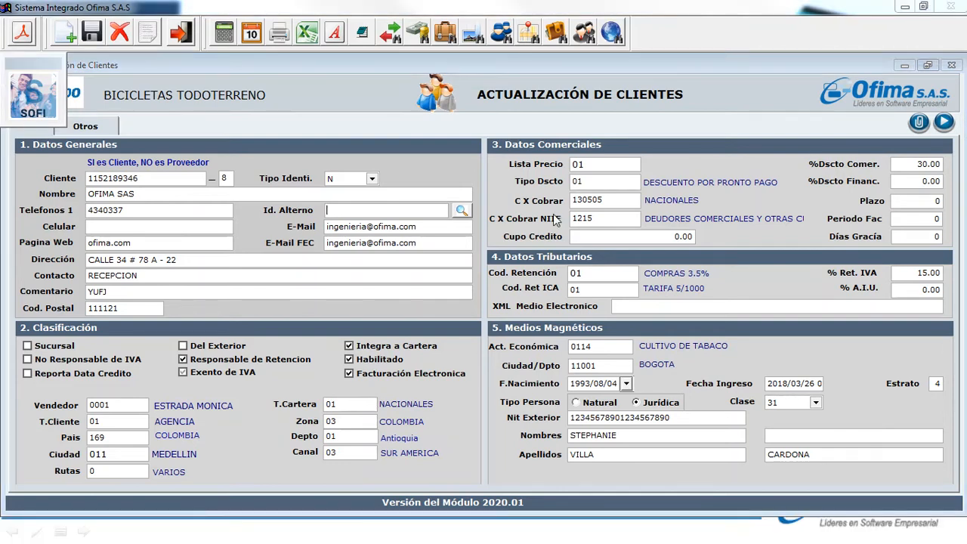
{"action": "key", "text": "Escape"}
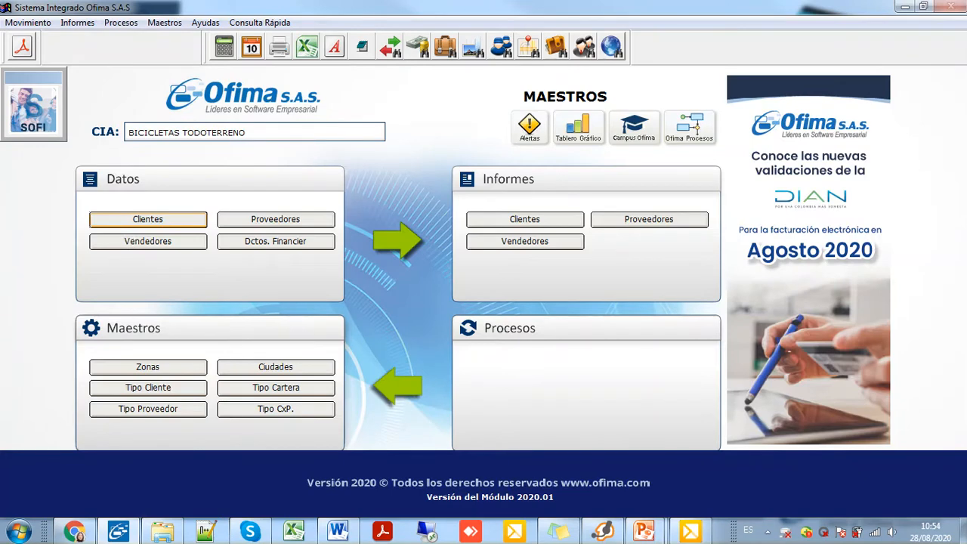
{"action": "key", "text": "Escape"}
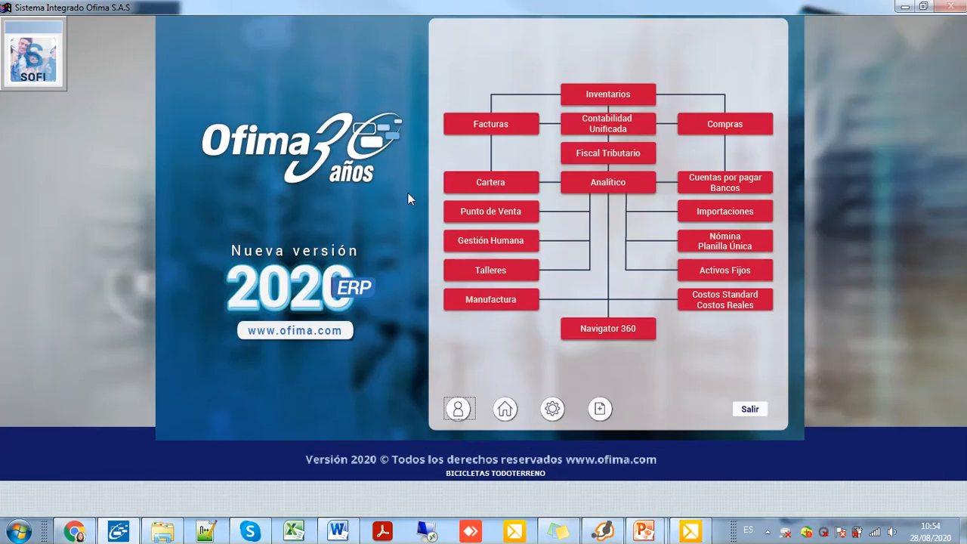
{"action": "left_click", "coordinate": [490, 124]}
{"action": "left_click", "coordinate": [203, 23]}
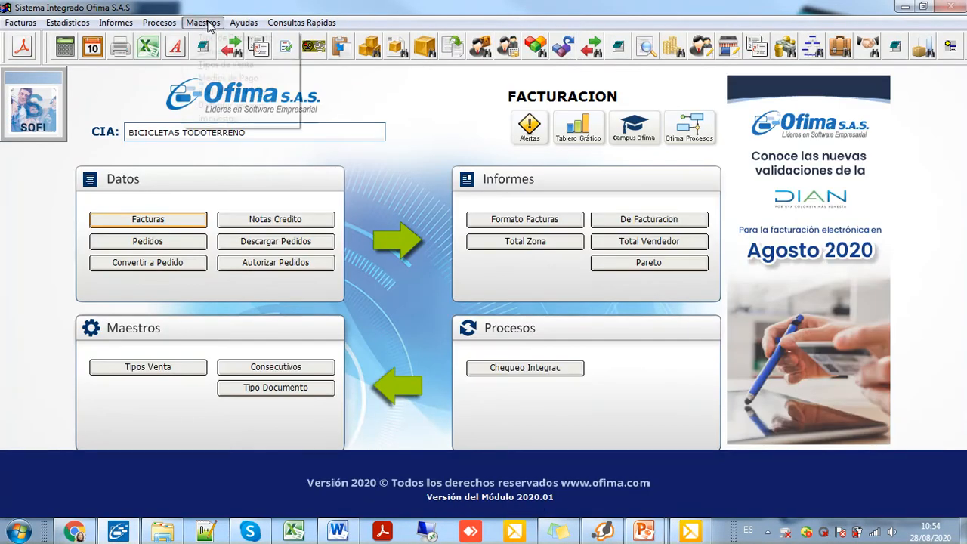
{"action": "left_click", "coordinate": [225, 51]}
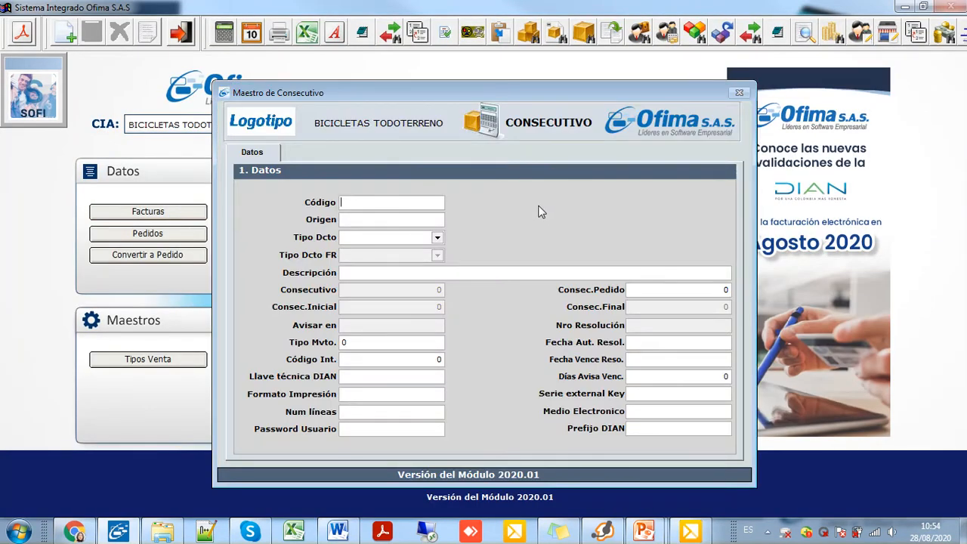
{"action": "key", "text": "Escape"}
{"action": "key", "text": "Escape"}
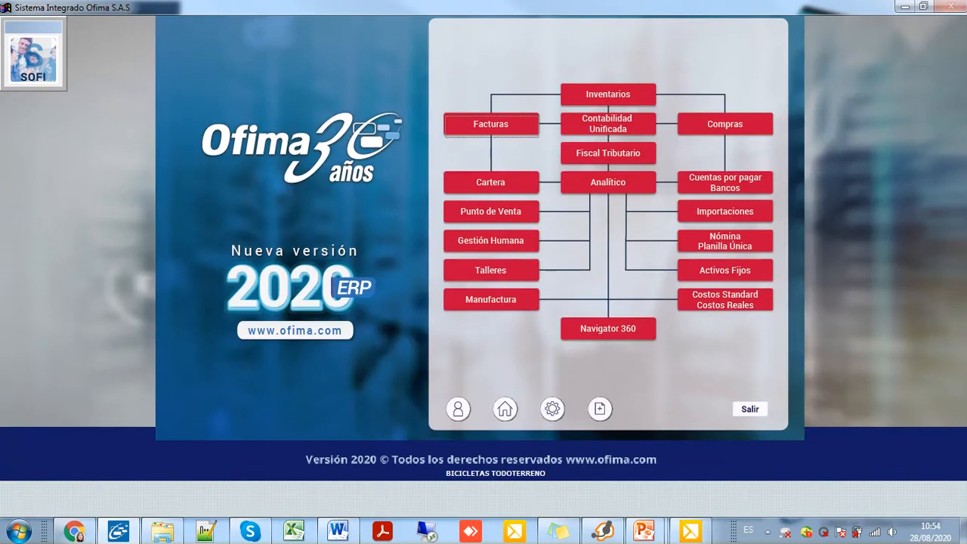
- Open the payment methods master (Medios de Pago) in the Punto de Venta module and load record 01
{"action": "left_click", "coordinate": [481, 215]}
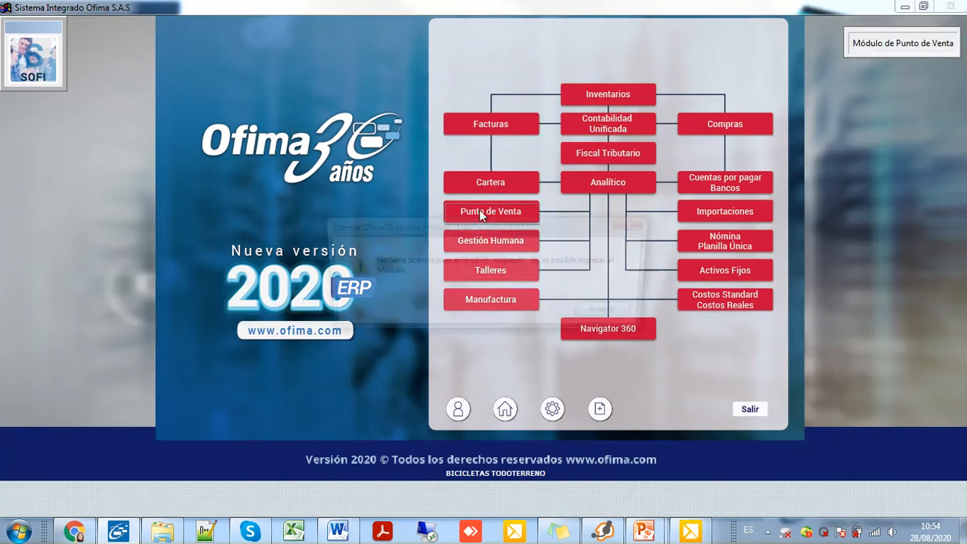
{"action": "left_click", "coordinate": [628, 316]}
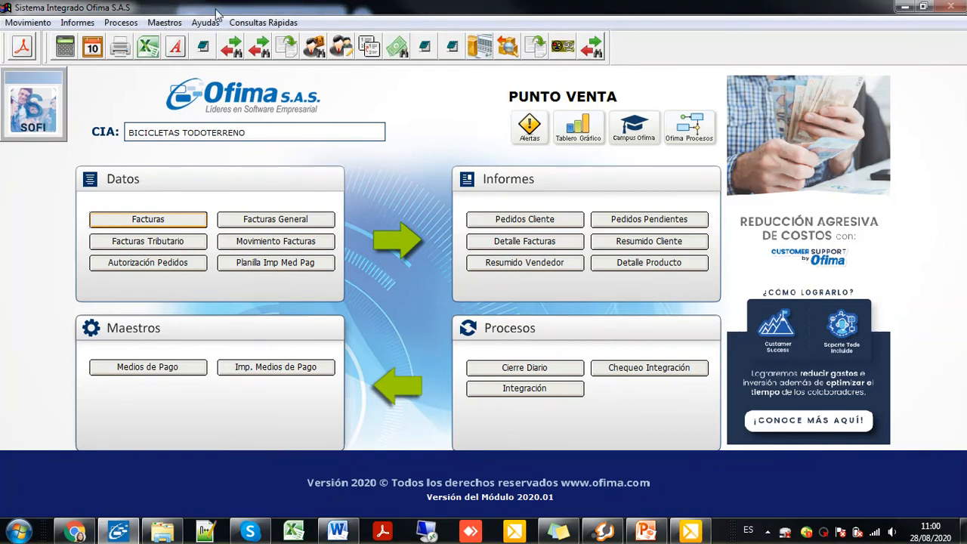
{"action": "left_click", "coordinate": [166, 22]}
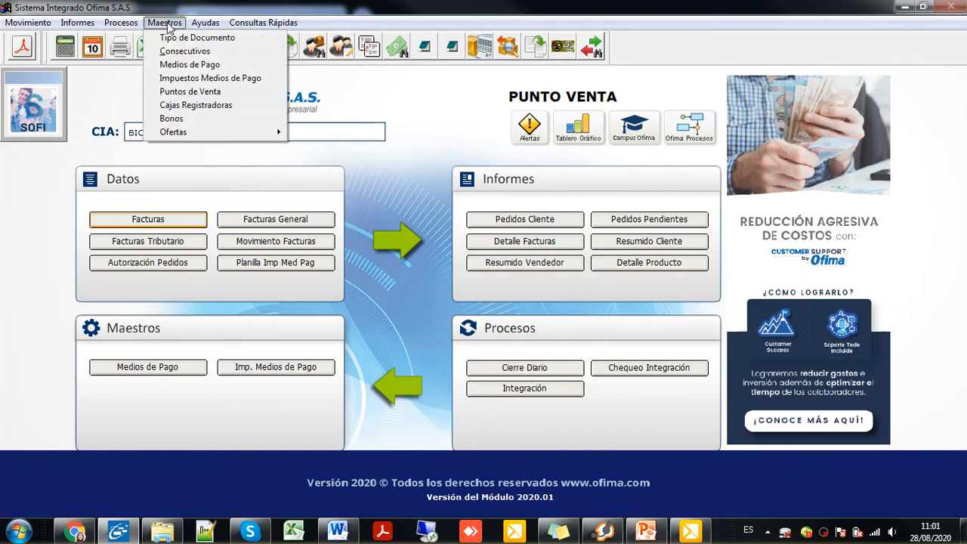
{"action": "left_click", "coordinate": [210, 68]}
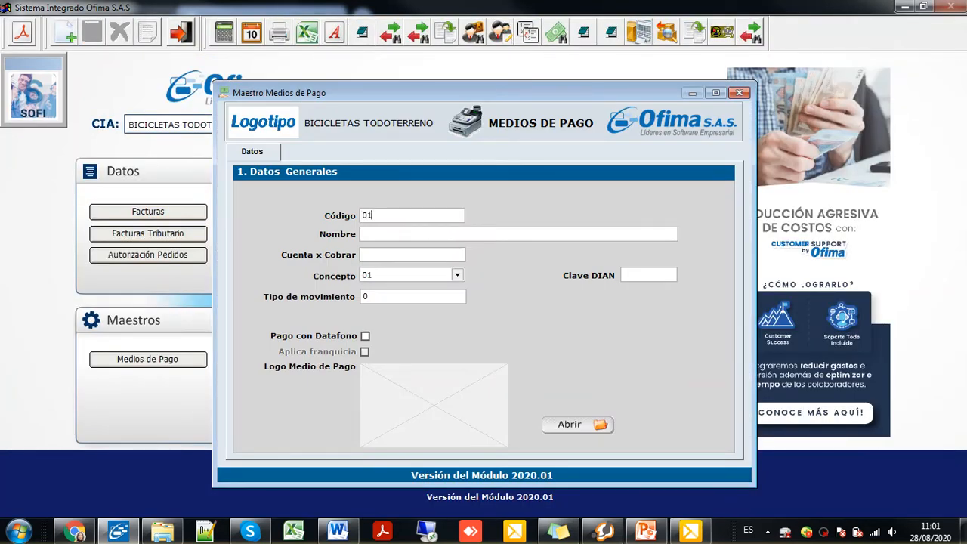
{"action": "key", "text": "Return"}
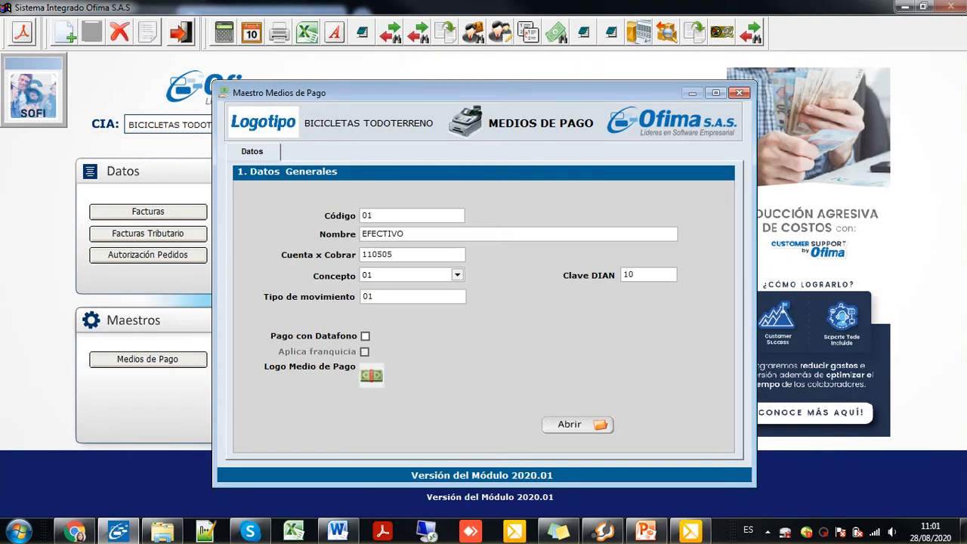
- Look up the DIAN payment keys for the cash payment method and choose 10, Efectivo
{"action": "left_click", "coordinate": [650, 276]}
{"action": "left_click_drag", "start_coordinate": [651, 273], "coordinate": [605, 277]}
{"action": "key", "text": "F2"}
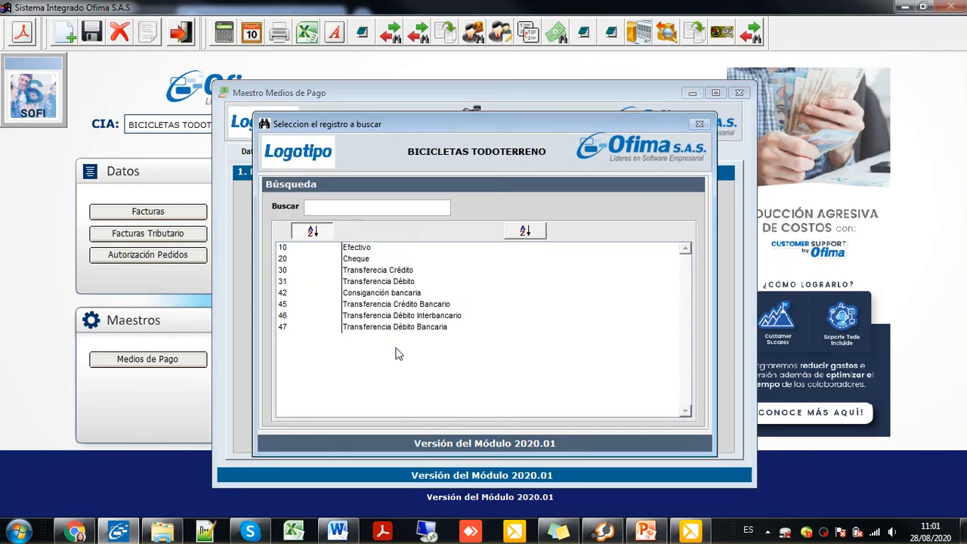
{"action": "left_click", "coordinate": [358, 249]}
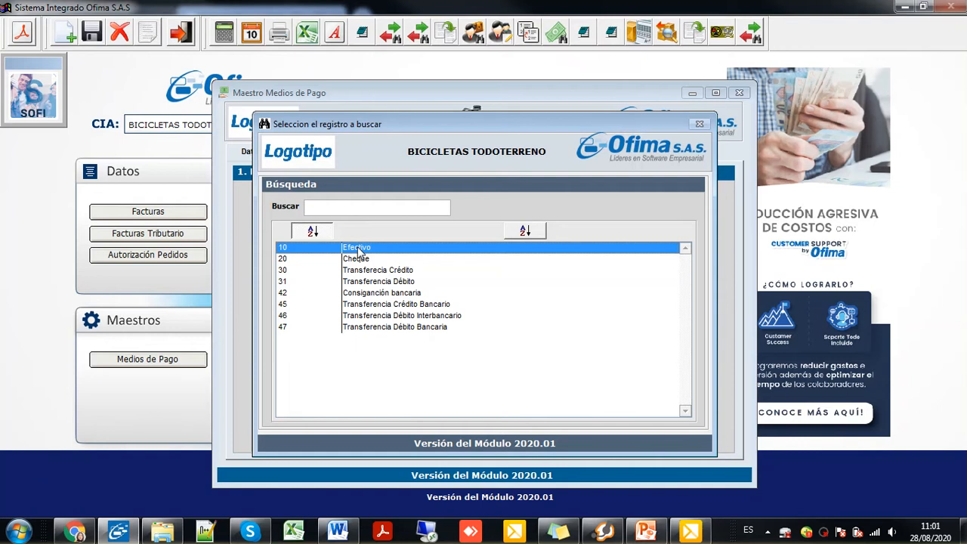
{"action": "double_click", "coordinate": [359, 249]}
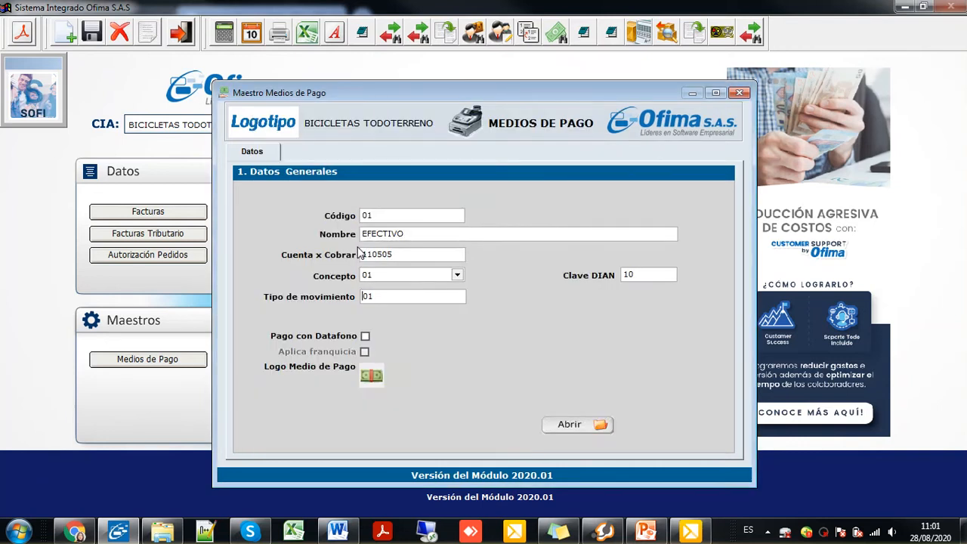
- Examine the Clave DIAN and Código fields of the cash payment method
{"action": "left_click_drag", "start_coordinate": [636, 275], "coordinate": [616, 275]}
{"action": "left_click", "coordinate": [649, 274]}
{"action": "left_click_drag", "start_coordinate": [391, 215], "coordinate": [348, 212]}
{"action": "left_click", "coordinate": [637, 275]}
{"action": "left_click_drag", "start_coordinate": [637, 276], "coordinate": [624, 284]}
{"action": "left_click", "coordinate": [640, 277]}
- Load payment method 03, TARJETA DEBITO, in the payment methods master
{"action": "left_click_drag", "start_coordinate": [377, 216], "coordinate": [336, 215]}
{"action": "key", "text": "BackSpace"}
{"action": "key", "text": "Return"}
{"action": "left_click", "coordinate": [355, 292]}
{"action": "left_click", "coordinate": [382, 387]}
{"action": "double_click", "coordinate": [387, 282]}
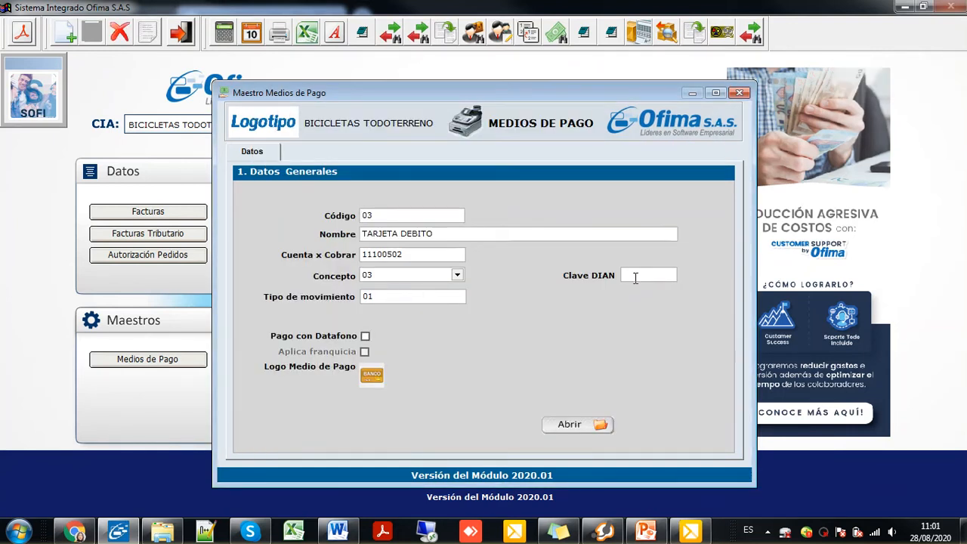
- Set the debit card's Clave DIAN to 31 (Transferencia Débito), save the record, and close the payment methods master and the Punto de Venta module
{"action": "key", "text": "Return"}
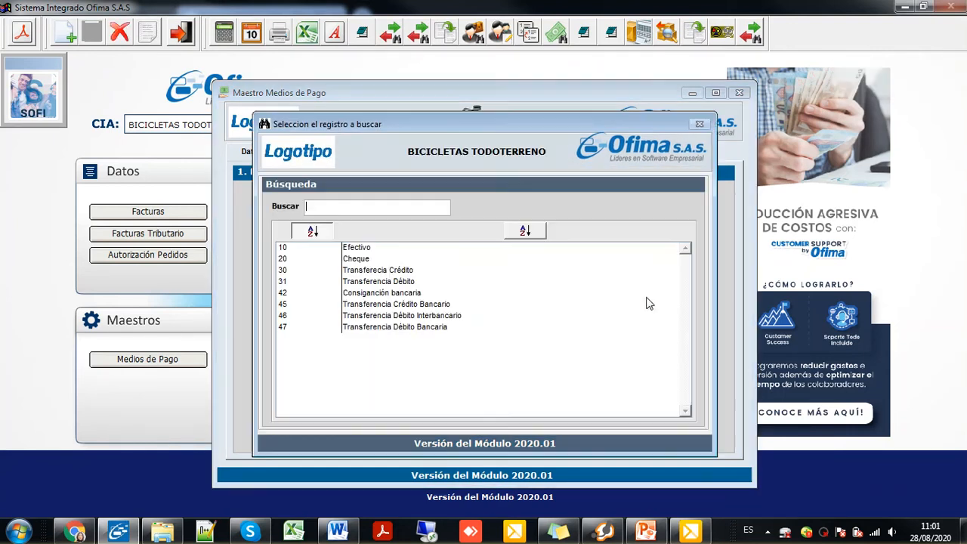
{"action": "left_click", "coordinate": [404, 285]}
{"action": "double_click", "coordinate": [403, 283]}
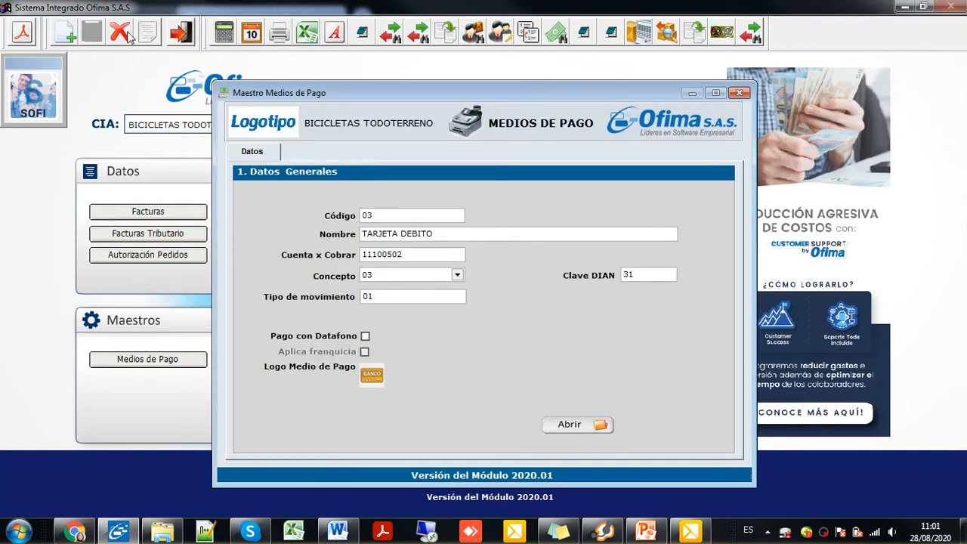
{"action": "key", "text": "Return"}
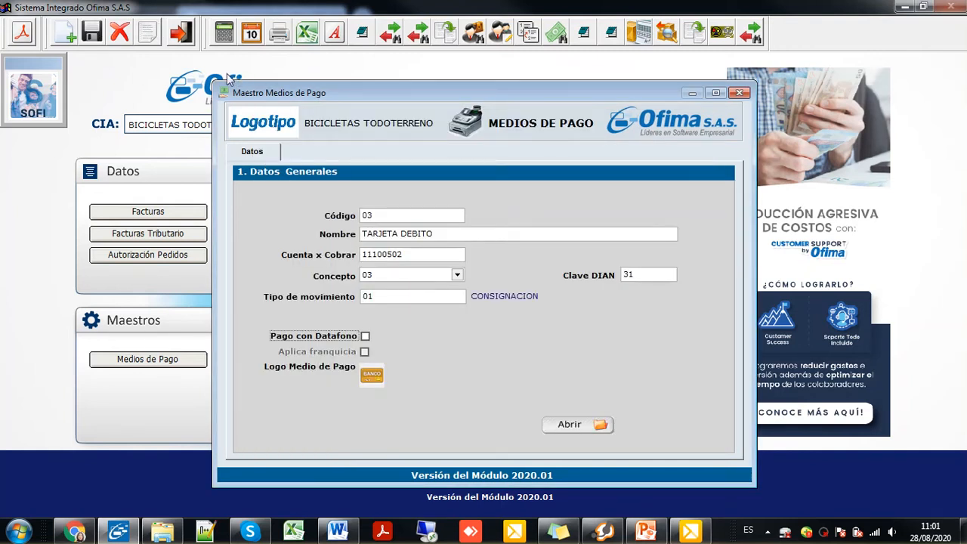
{"action": "left_click", "coordinate": [94, 35]}
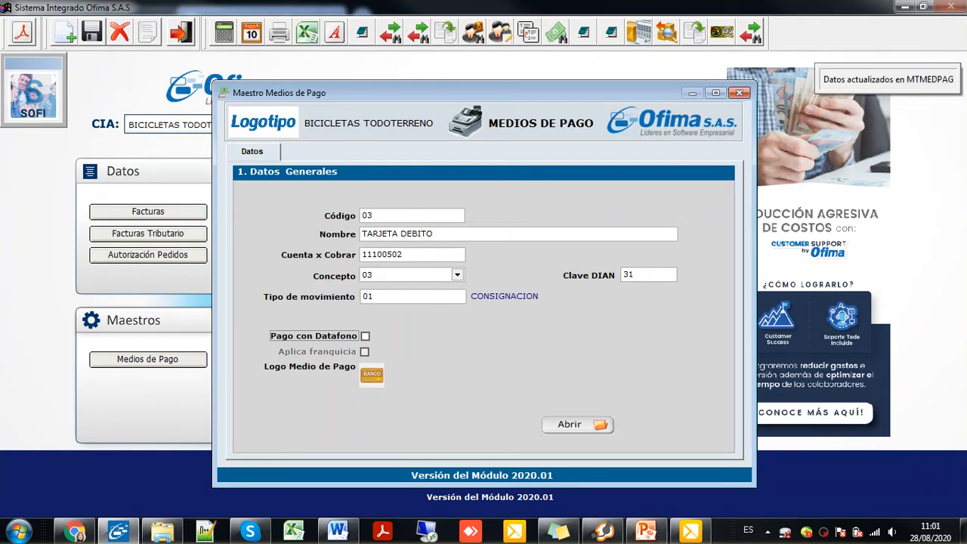
{"action": "left_click", "coordinate": [183, 34]}
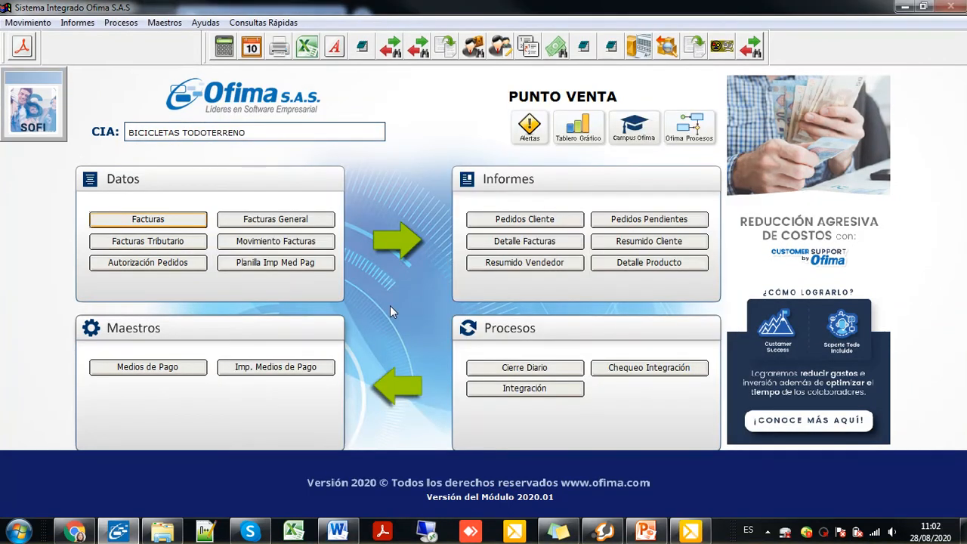
{"action": "key", "text": "Escape"}
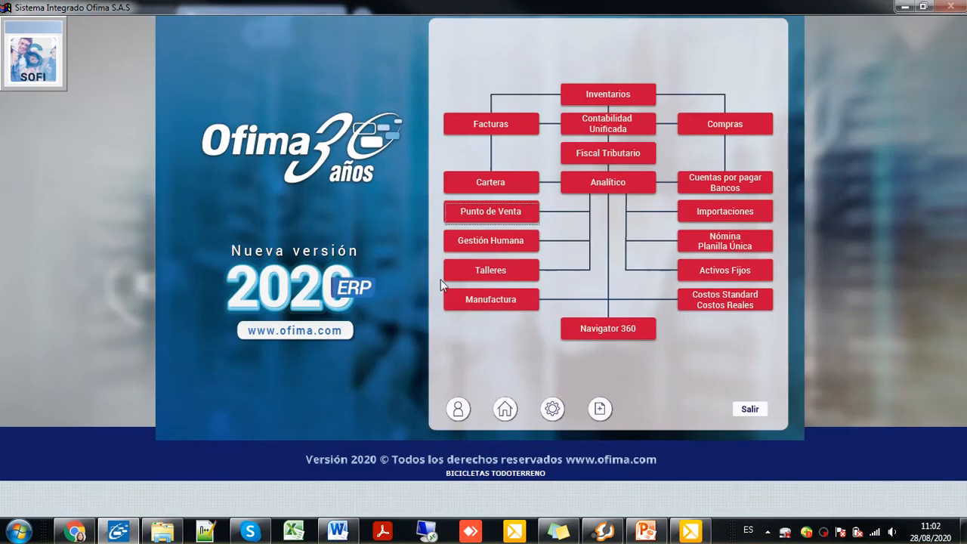
- Open the units of measure master (Unidades de Medida) from the classification masters of the Inventarios module
{"action": "left_click", "coordinate": [617, 96]}
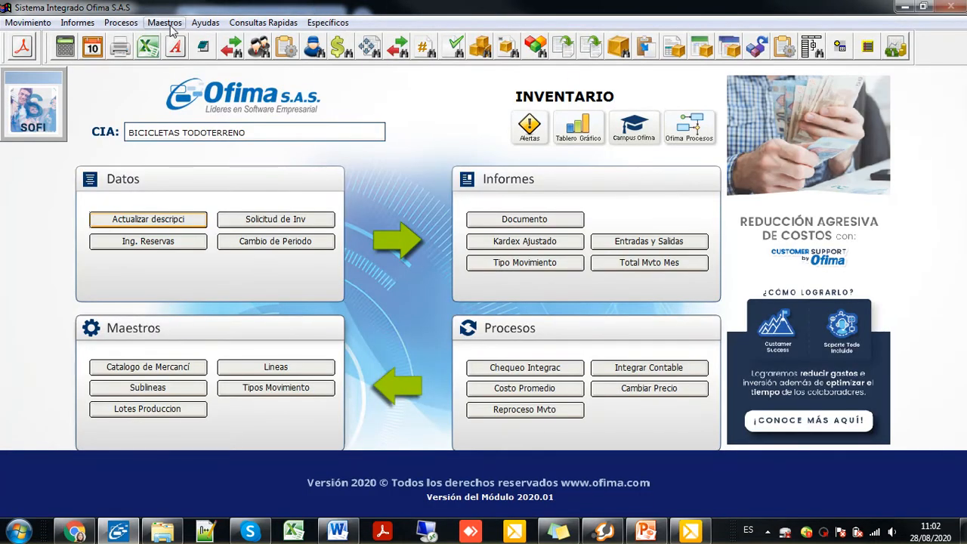
{"action": "left_click", "coordinate": [168, 23]}
{"action": "mouse_move", "coordinate": [217, 68]}
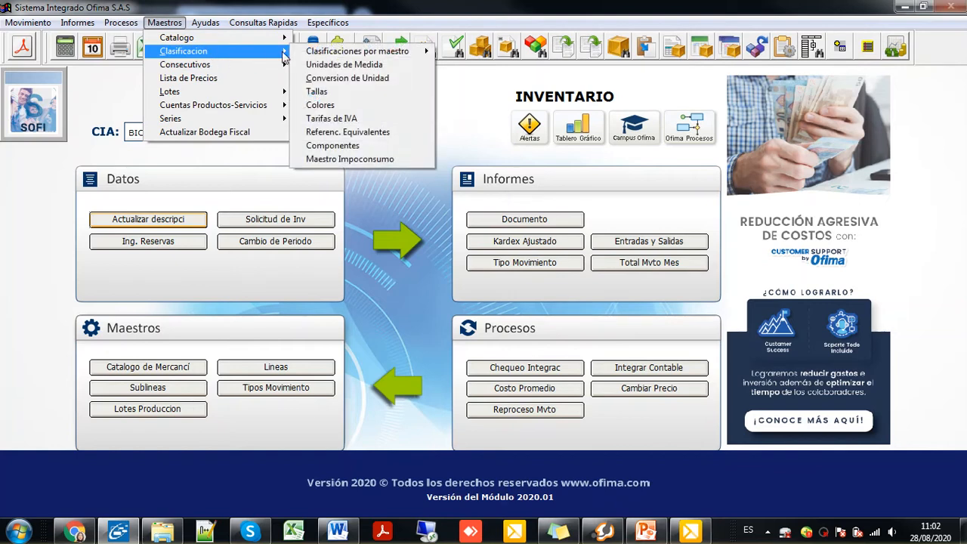
{"action": "left_click", "coordinate": [338, 66]}
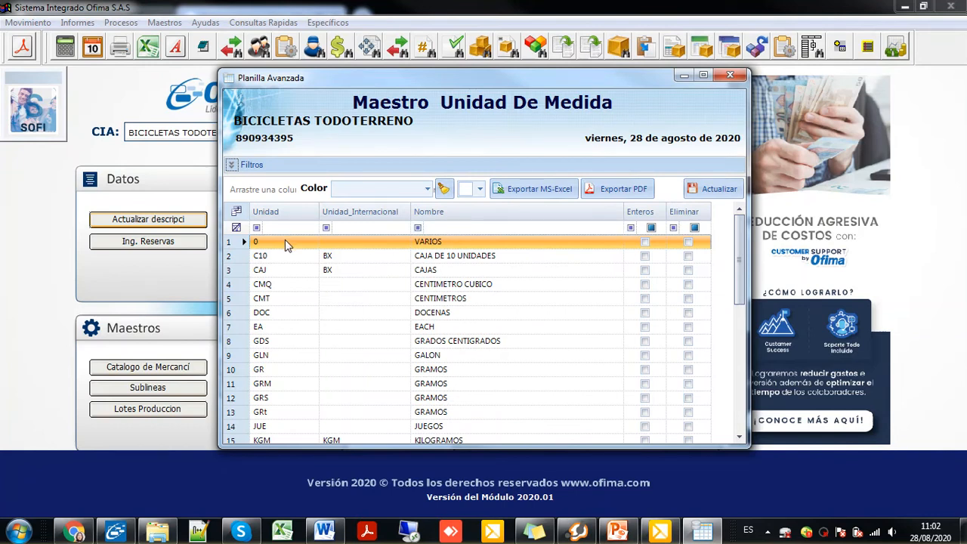
- Examine the Unidad, Unidad_Internacional and Nombre values of the box, kilogram, litre and UND records in the units of measure master
{"action": "left_click", "coordinate": [261, 258]}
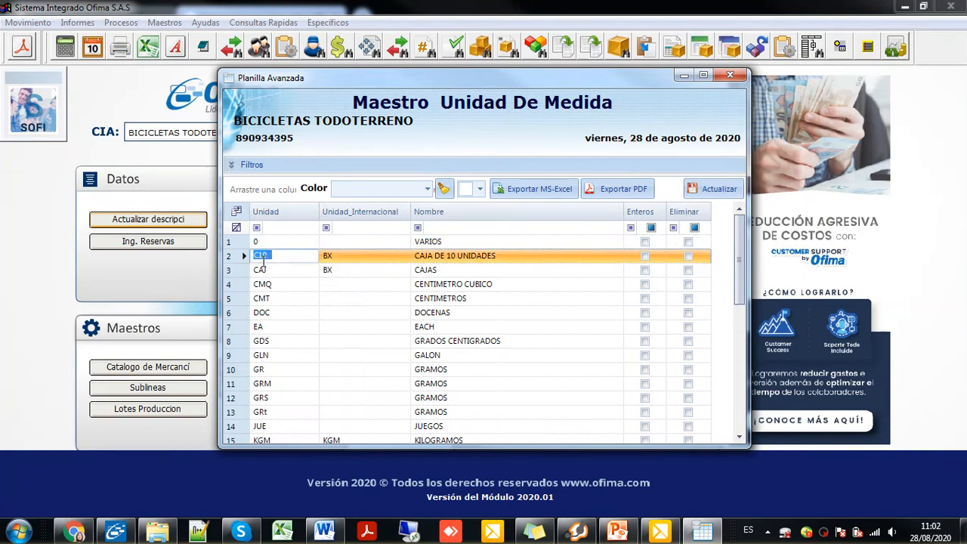
{"action": "left_click", "coordinate": [464, 257]}
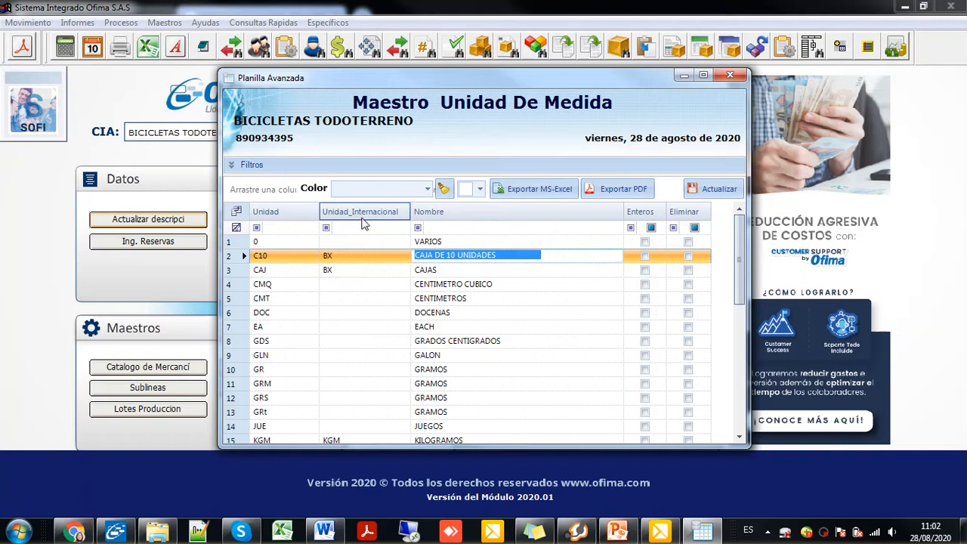
{"action": "left_click", "coordinate": [340, 257]}
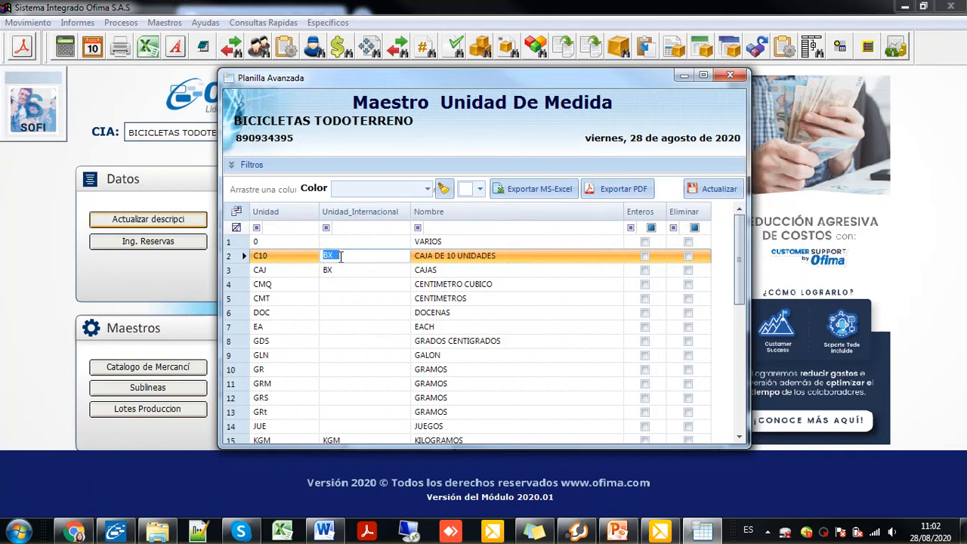
{"action": "left_click", "coordinate": [350, 269]}
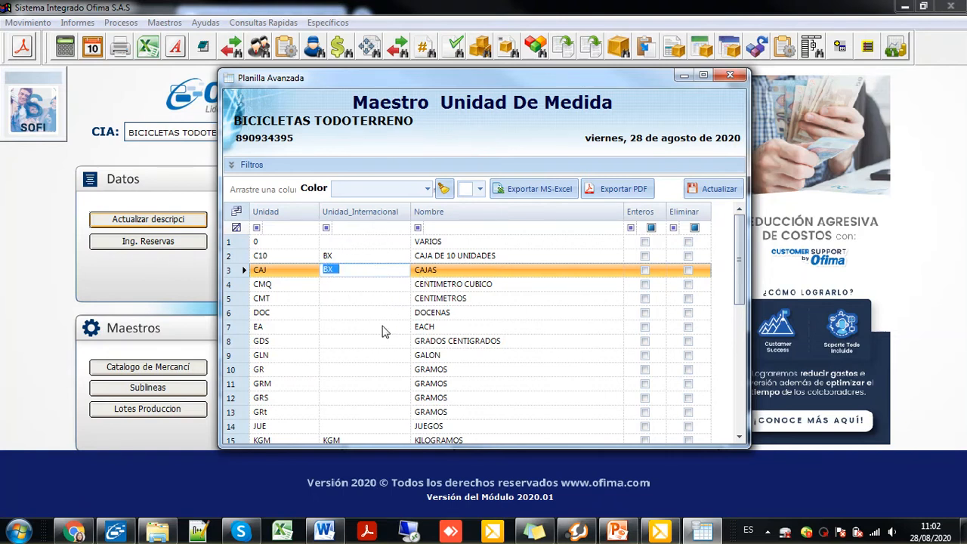
{"action": "scroll", "coordinate": [386, 333], "scroll_direction": "down", "scroll_amount": 3}
{"action": "left_click", "coordinate": [347, 313]}
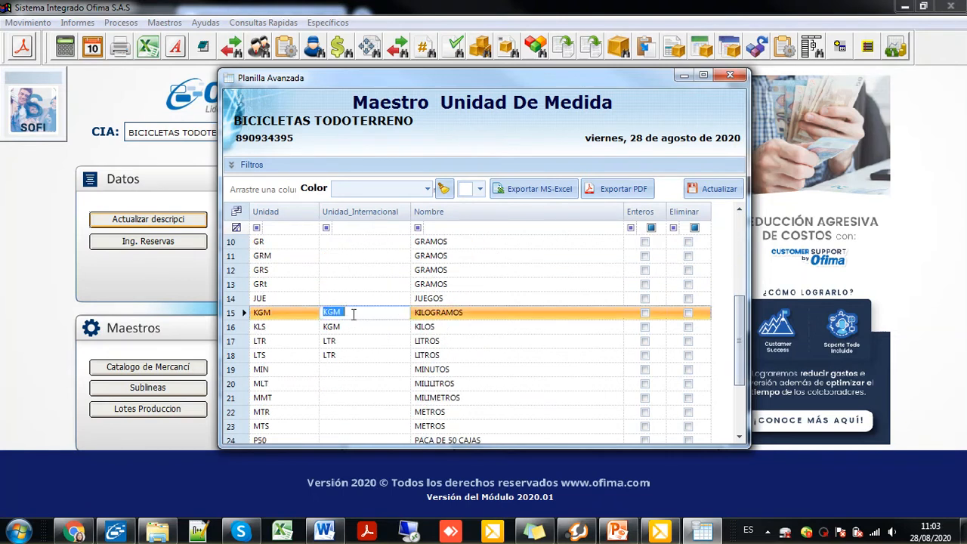
{"action": "left_click", "coordinate": [361, 325]}
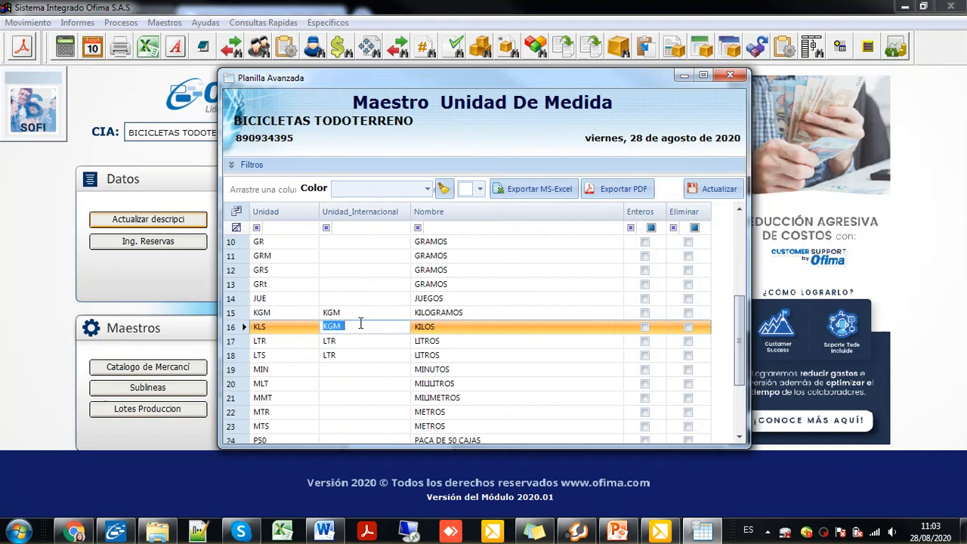
{"action": "left_click", "coordinate": [364, 340]}
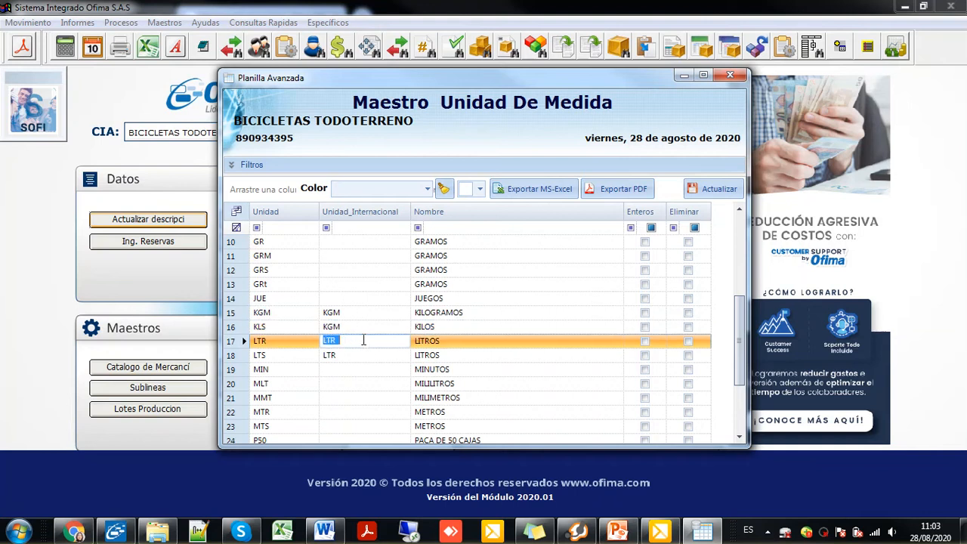
{"action": "scroll", "coordinate": [364, 341], "scroll_direction": "down", "scroll_amount": 3}
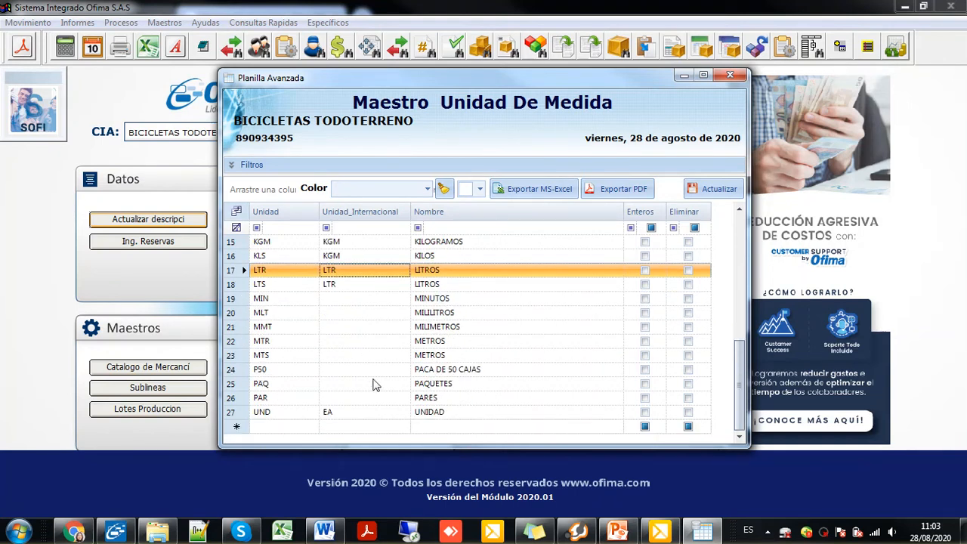
{"action": "left_click", "coordinate": [281, 413]}
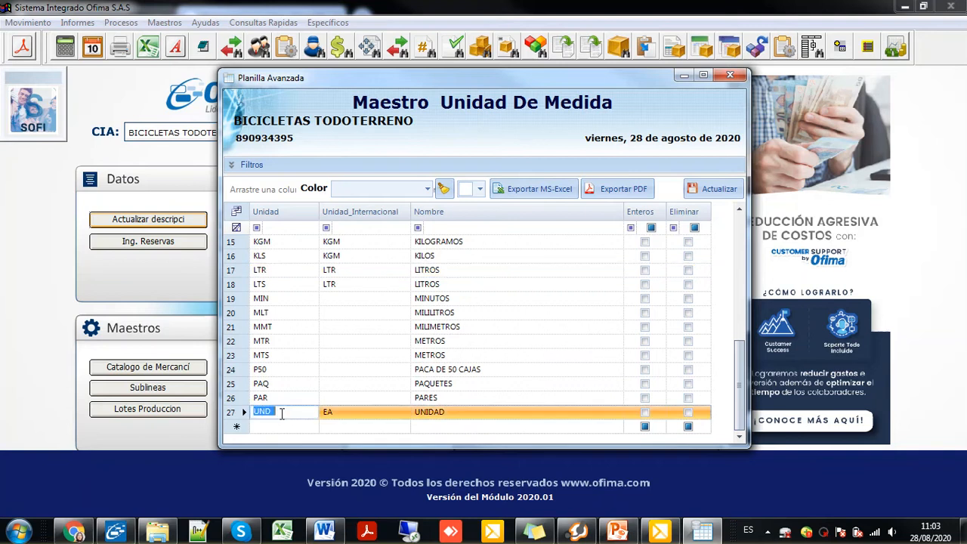
{"action": "left_click", "coordinate": [350, 413]}
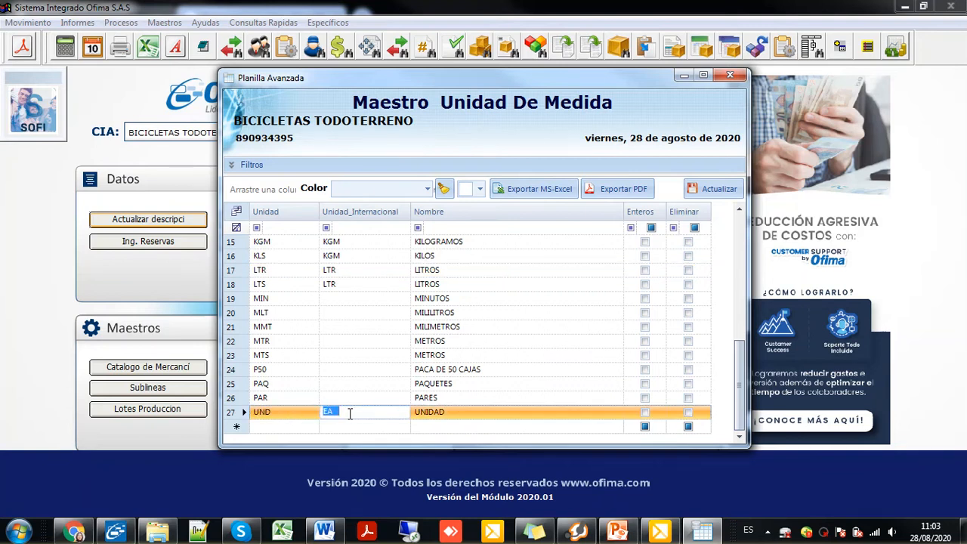
{"action": "left_click", "coordinate": [338, 412]}
{"action": "scroll", "coordinate": [446, 322], "scroll_direction": "up", "scroll_amount": 3}
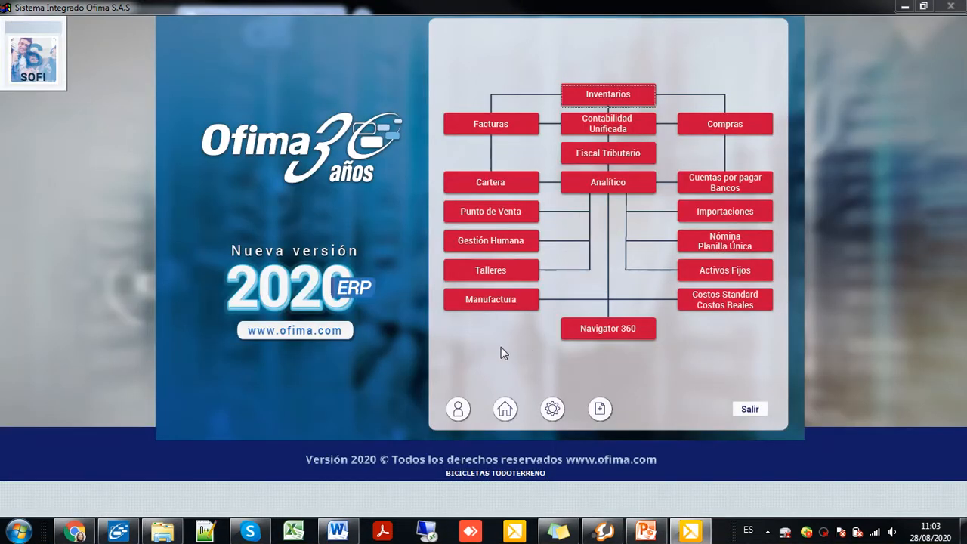
- Open the customers master from the Maestros module and load the customer OFIMA SAS
{"action": "left_click", "coordinate": [458, 409]}
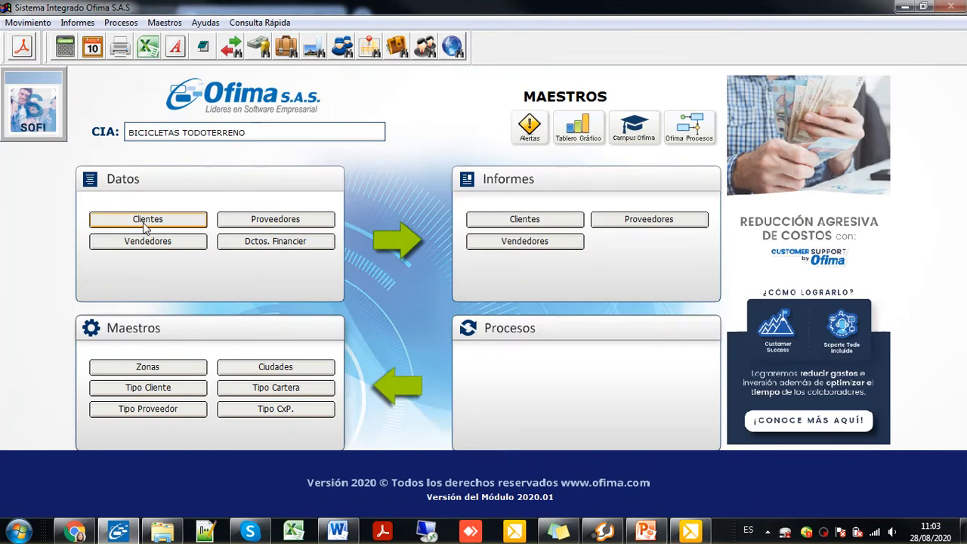
{"action": "left_click", "coordinate": [148, 227]}
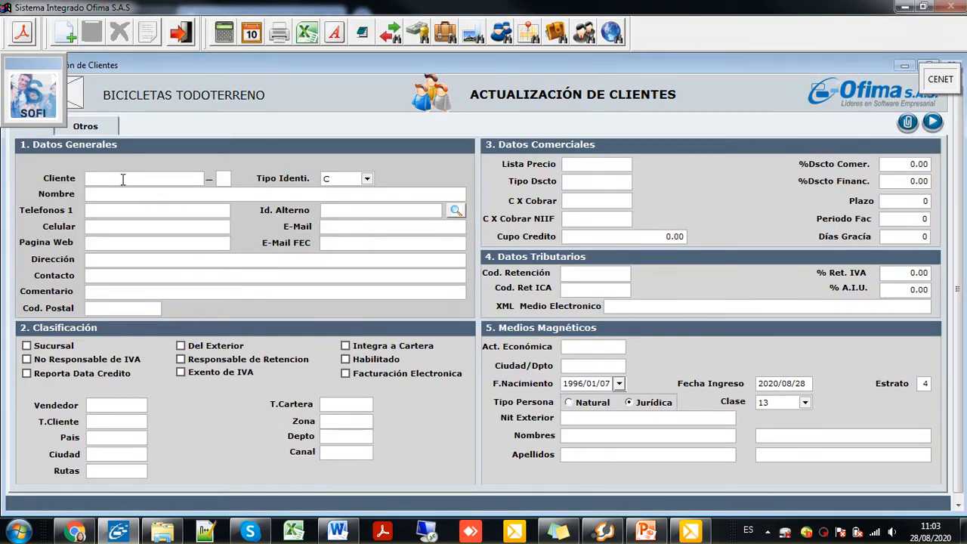
{"action": "key", "text": "F2"}
{"action": "key", "text": "Down"}
{"action": "key", "text": "Down"}
{"action": "key", "text": "Down"}
{"action": "key", "text": "Down"}
{"action": "key", "text": "Down"}
{"action": "key", "text": "Down"}
{"action": "key", "text": "Return"}
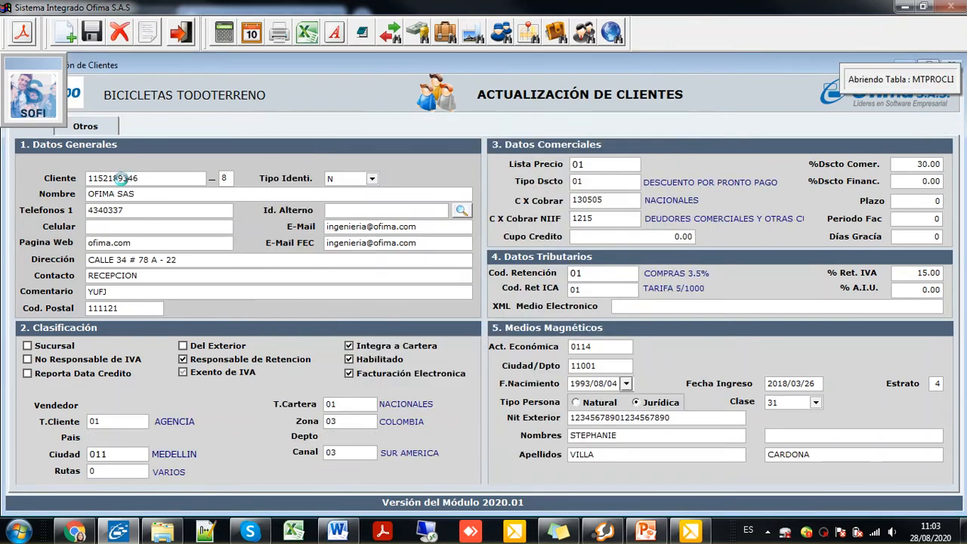
- Check the Clase options in the customer's Medios Magnéticos section and select 31 (Nit)
{"action": "left_click", "coordinate": [140, 193]}
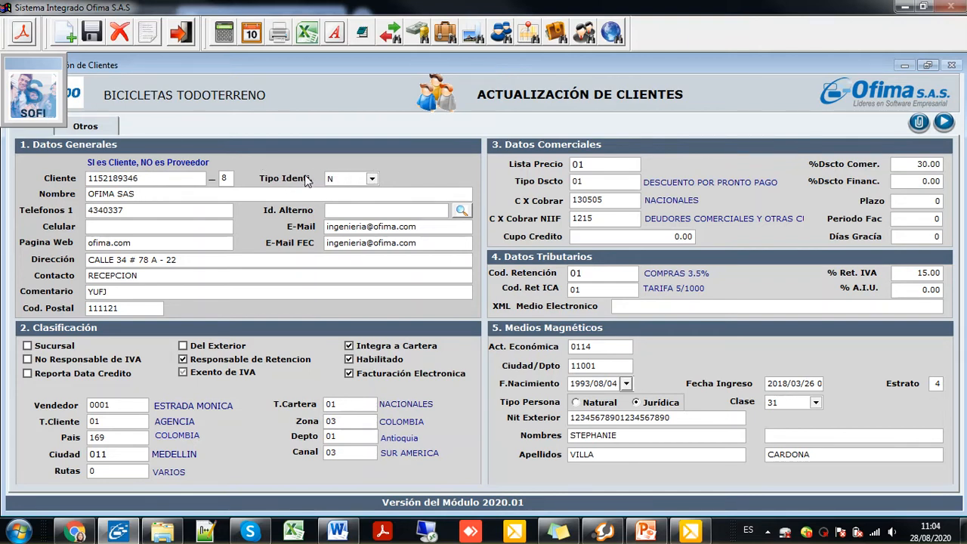
{"action": "left_click", "coordinate": [817, 403]}
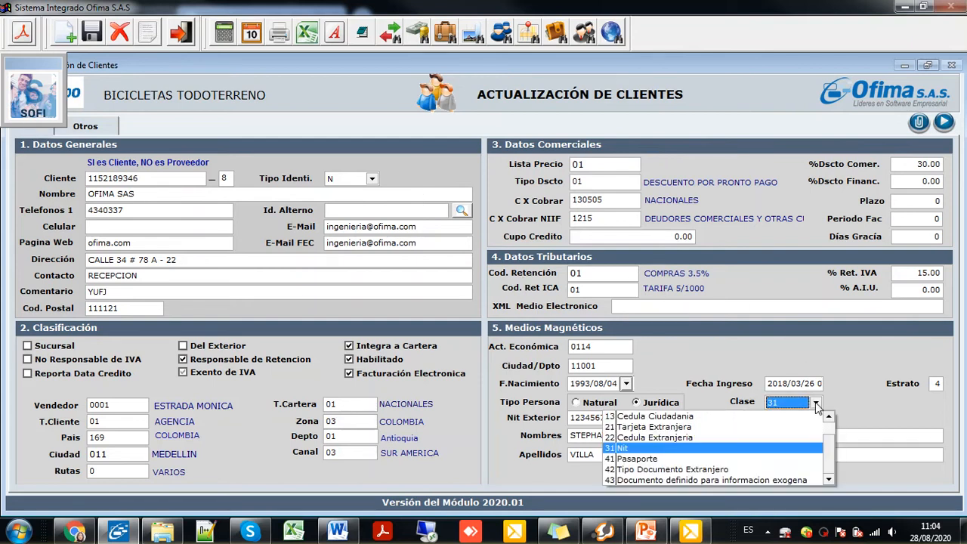
{"action": "left_click", "coordinate": [638, 449]}
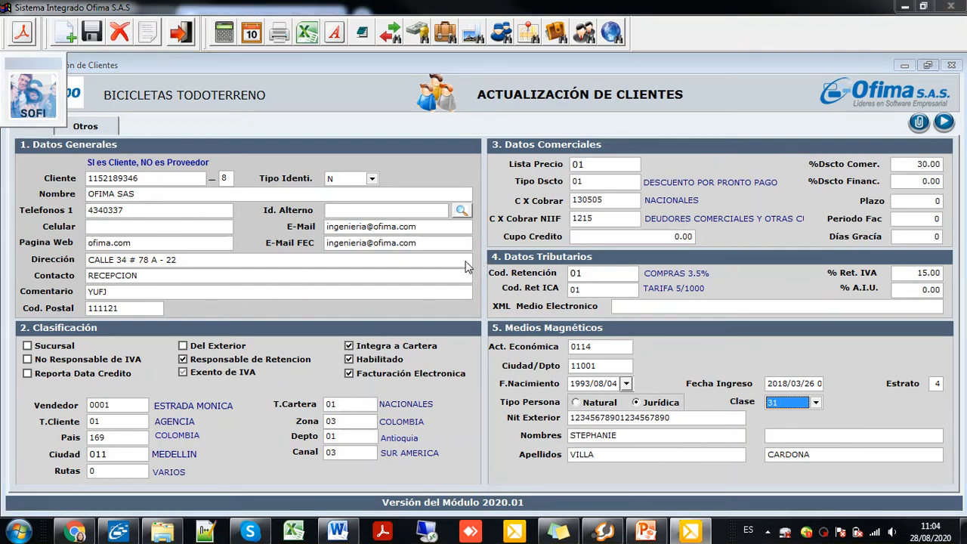
- Examine the customer's E-Mail FEC, E-Mail, Dirección, Telefonos 1 and Cod. Postal fields
{"action": "left_click", "coordinate": [430, 244]}
{"action": "left_click_drag", "start_coordinate": [430, 243], "coordinate": [291, 243]}
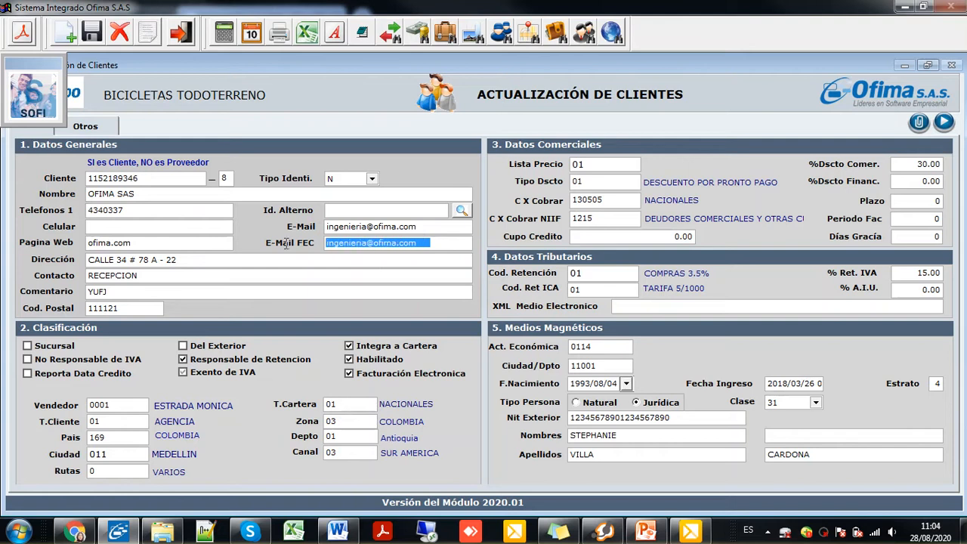
{"action": "left_click", "coordinate": [438, 226]}
{"action": "left_click_drag", "start_coordinate": [438, 226], "coordinate": [299, 227]}
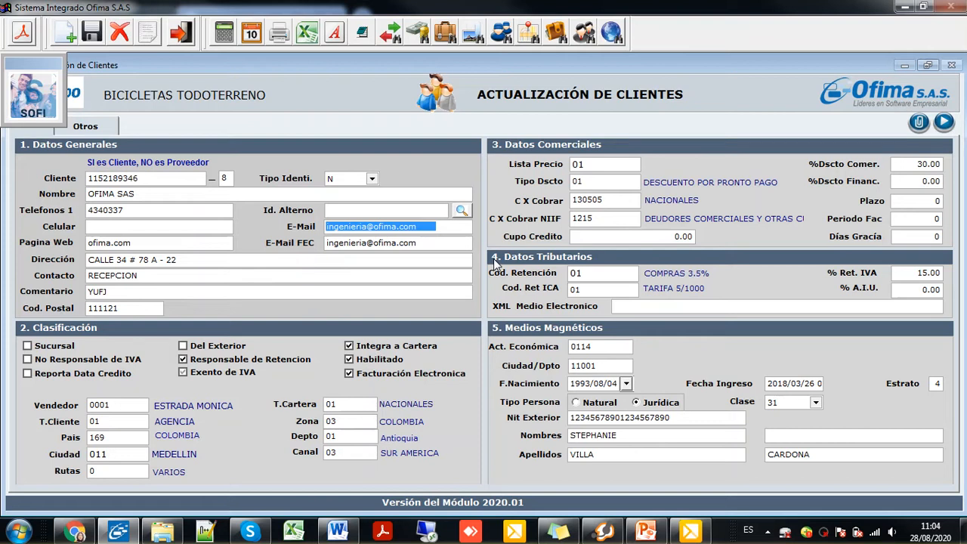
{"action": "left_click", "coordinate": [213, 258]}
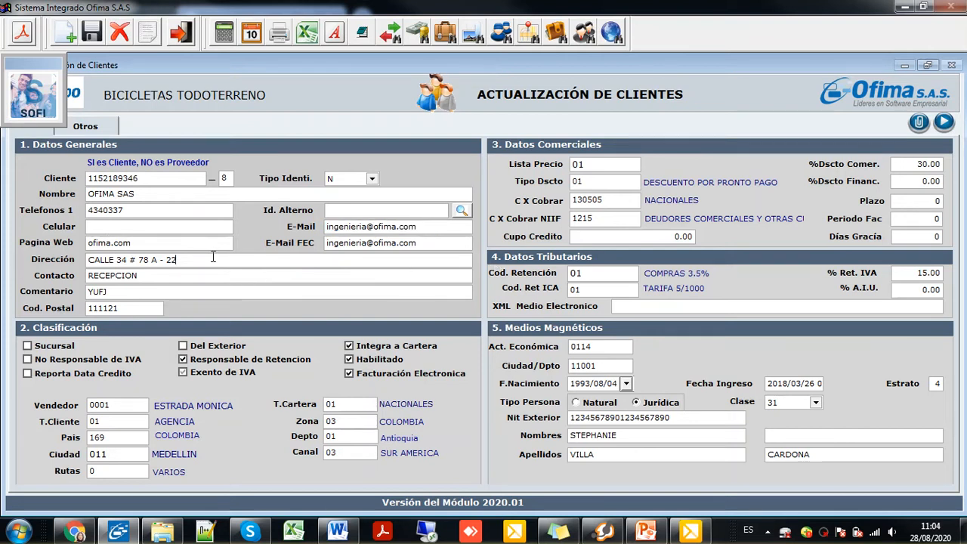
{"action": "left_click", "coordinate": [130, 210]}
{"action": "left_click", "coordinate": [133, 308]}
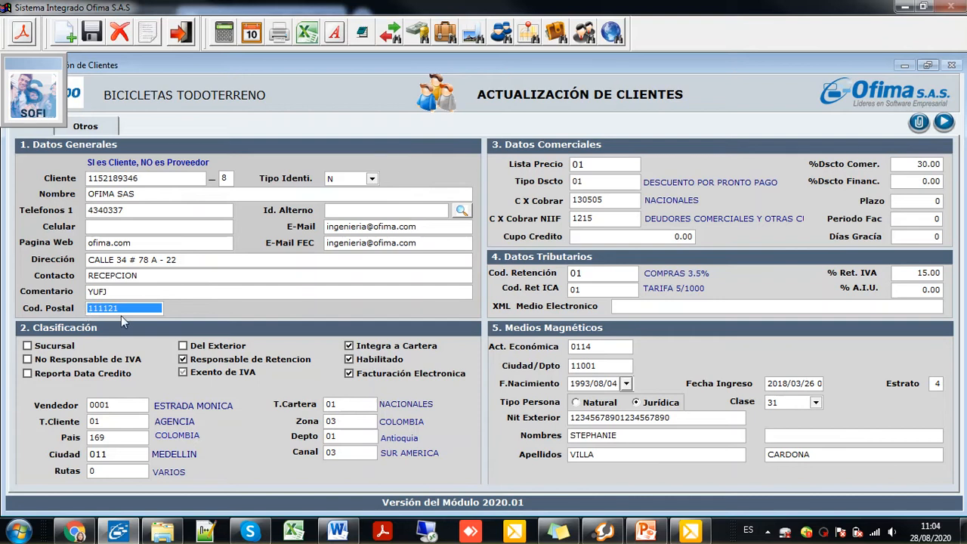
- Examine the customer's Ciudad/Dpto, Cod. Postal, Pais and Act. Económica fields
{"action": "left_click", "coordinate": [606, 366]}
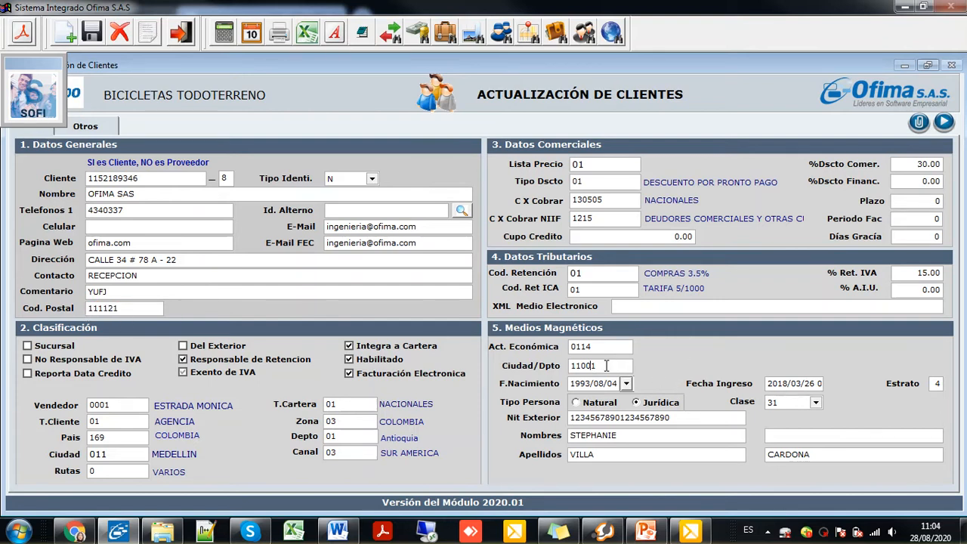
{"action": "left_click", "coordinate": [607, 367]}
{"action": "left_click", "coordinate": [126, 308]}
{"action": "double_click", "coordinate": [111, 437]}
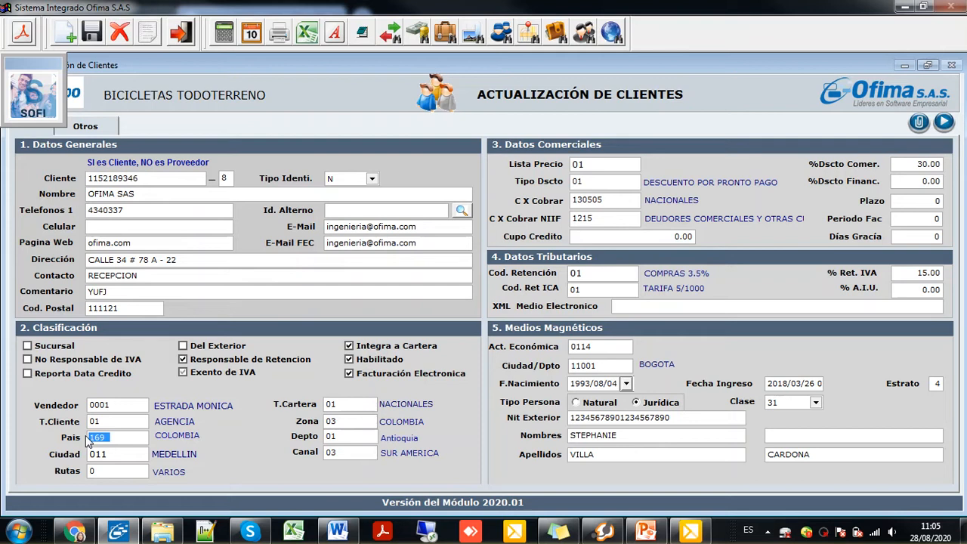
{"action": "left_click", "coordinate": [658, 344]}
{"action": "left_click", "coordinate": [597, 344]}
{"action": "left_click", "coordinate": [613, 365]}
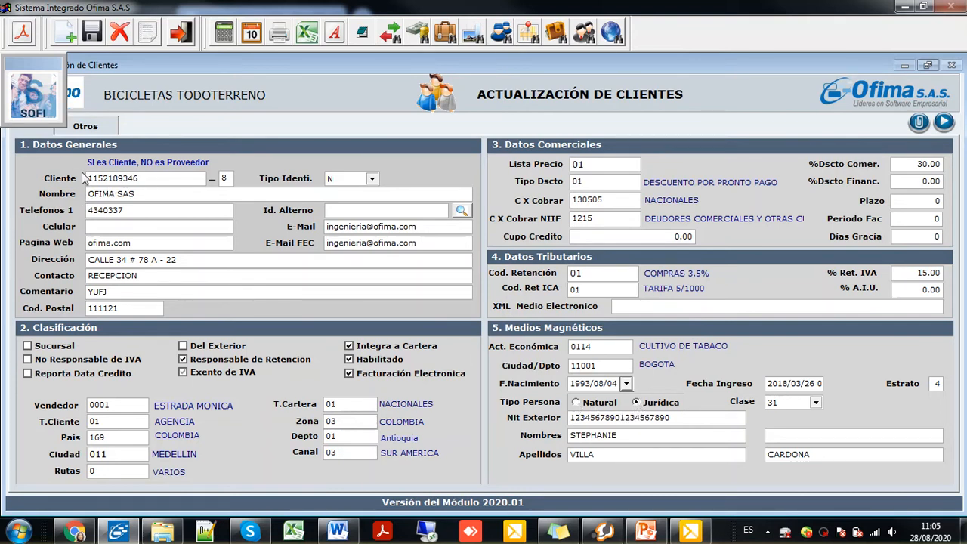
- Examine the customer's Nombre, Nombres, Apellidos, Id. Alterno, Sucursal and Cod. Postal fields
{"action": "left_click_drag", "start_coordinate": [154, 197], "coordinate": [78, 182]}
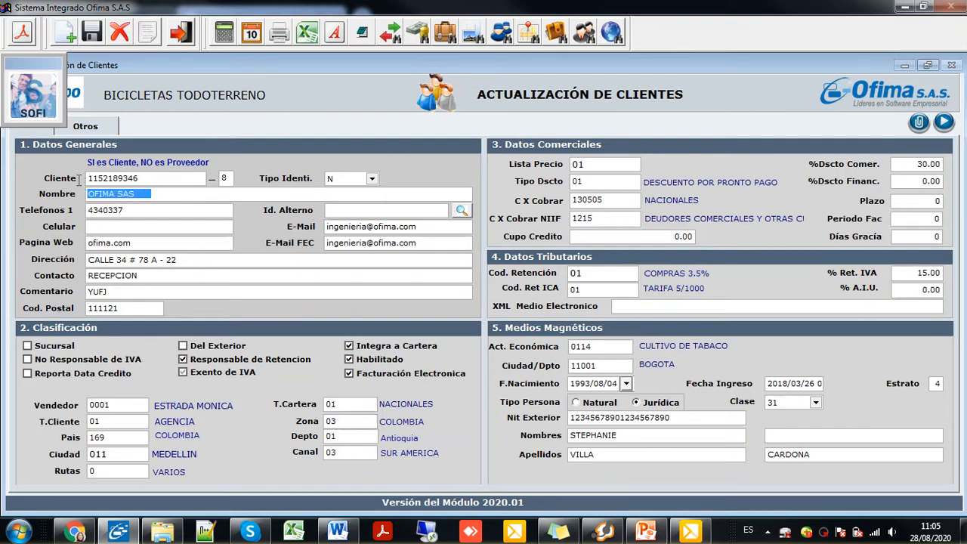
{"action": "left_click", "coordinate": [170, 194]}
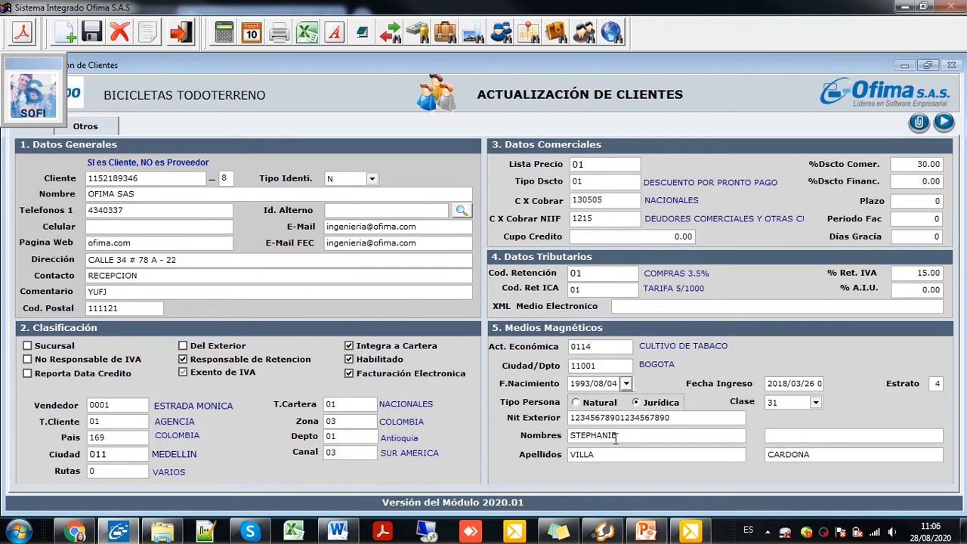
{"action": "left_click_drag", "start_coordinate": [629, 438], "coordinate": [569, 455]}
{"action": "left_click_drag", "start_coordinate": [853, 455], "coordinate": [766, 455]}
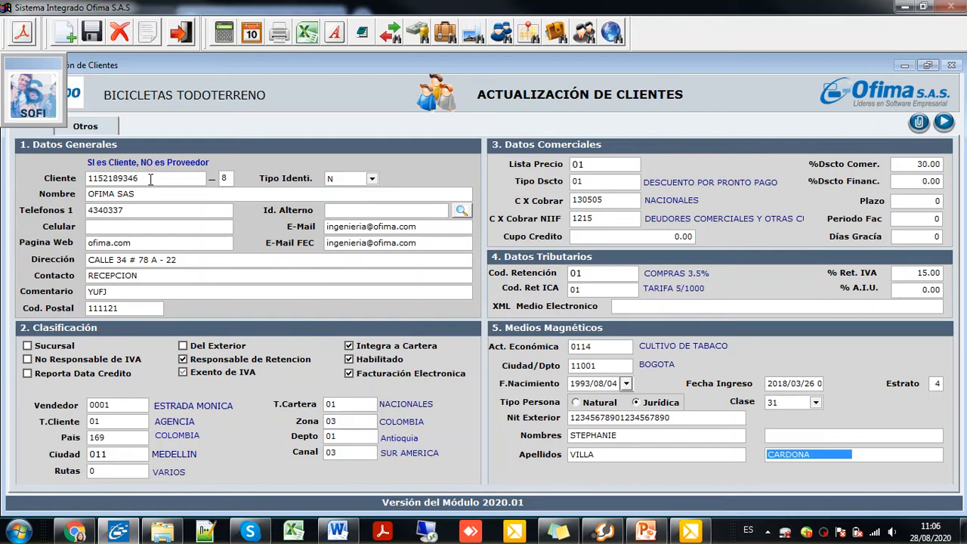
{"action": "left_click", "coordinate": [349, 210]}
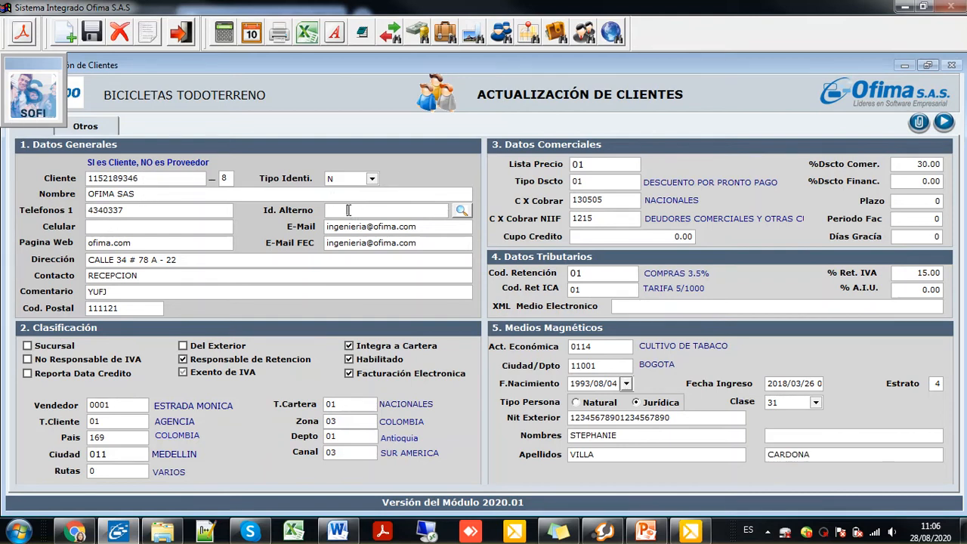
{"action": "left_click", "coordinate": [27, 347]}
{"action": "left_click", "coordinate": [361, 212]}
{"action": "left_click", "coordinate": [27, 346]}
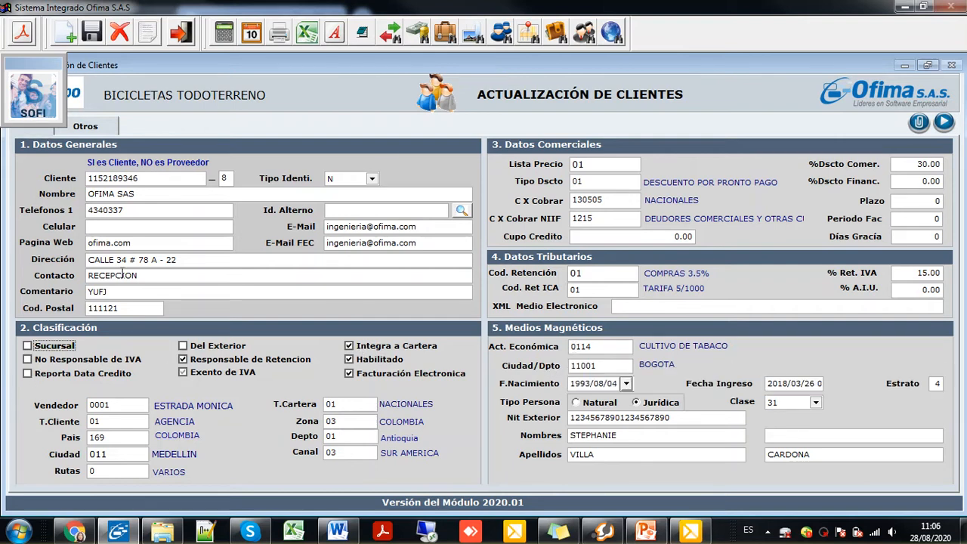
{"action": "left_click", "coordinate": [125, 309]}
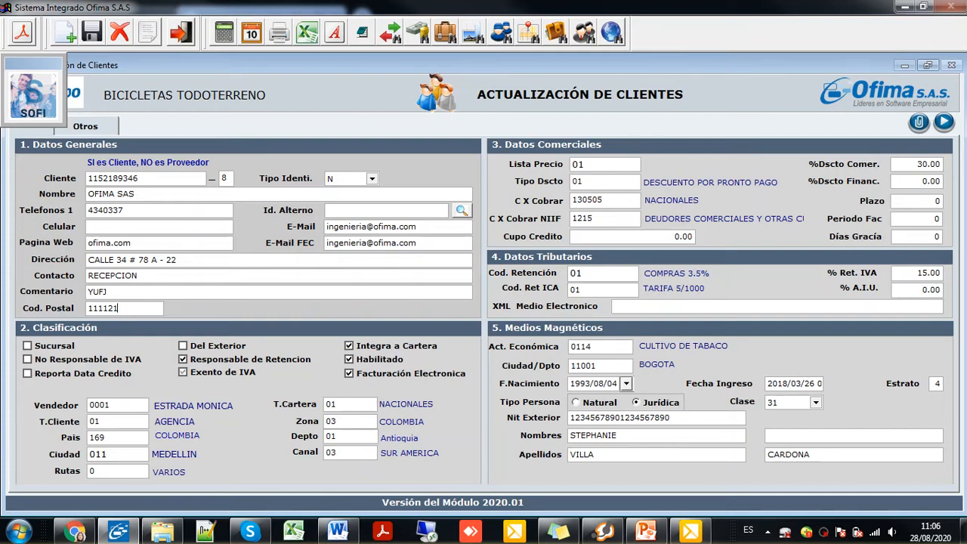
- Close the customers master and the Maestros module, and open the Consecutivos master of the Punto de Venta module
{"action": "key", "text": "Escape"}
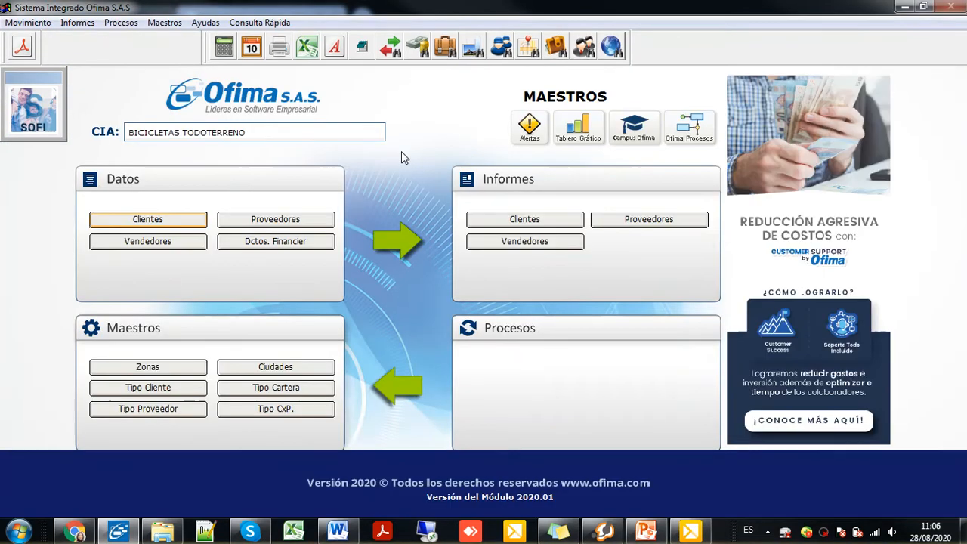
{"action": "key", "text": "Escape"}
{"action": "left_click", "coordinate": [492, 213]}
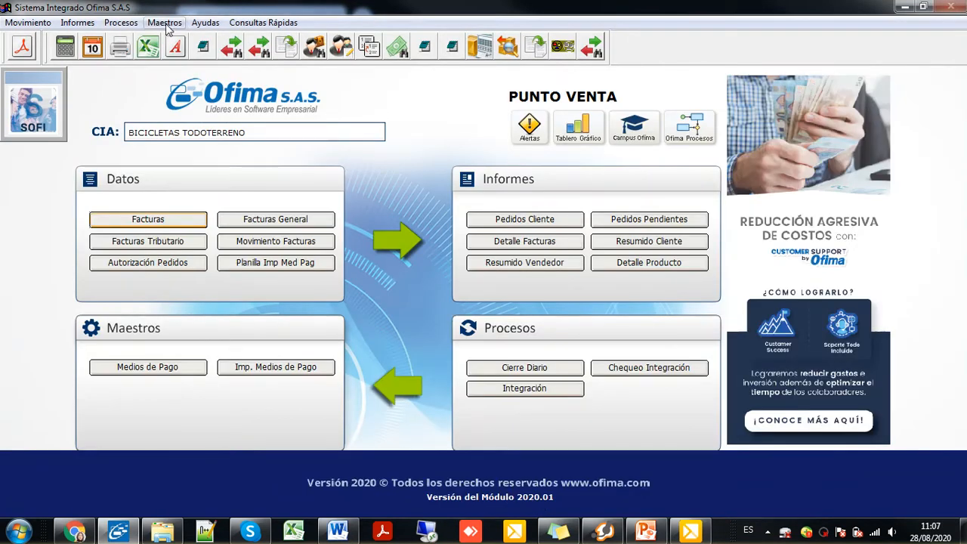
{"action": "left_click", "coordinate": [171, 26]}
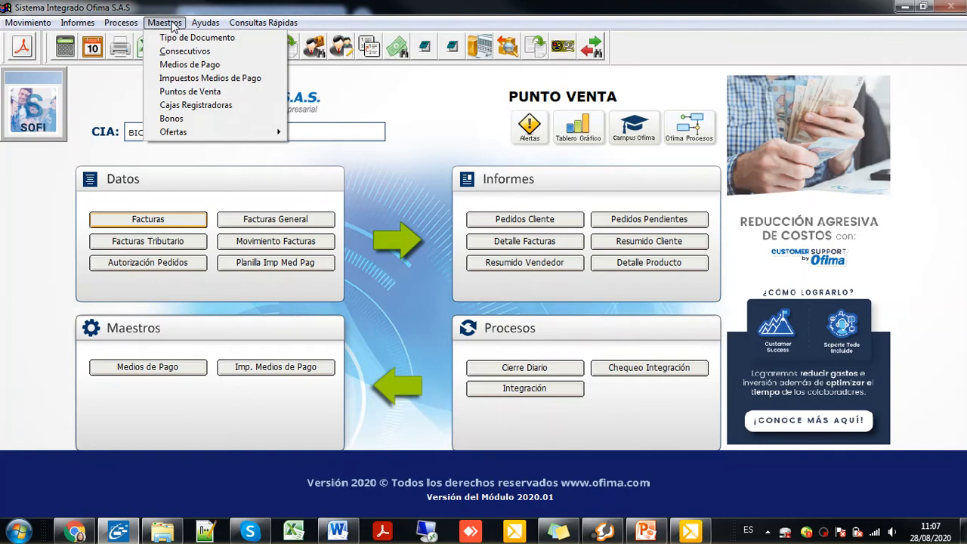
{"action": "left_click", "coordinate": [207, 50]}
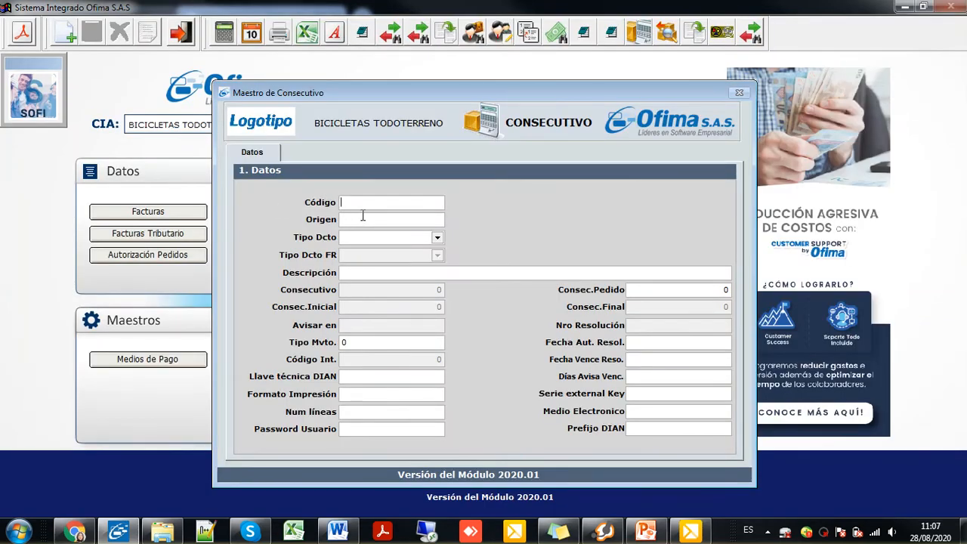
- Look up consecutive FA014 PUNTO DE VENTA ELECTRONICA V2 and load its record
{"action": "double_click", "coordinate": [363, 218]}
{"action": "key", "text": "Down"}
{"action": "key", "text": "Down"}
{"action": "key", "text": "Down"}
{"action": "key", "text": "Down"}
{"action": "key", "text": "Down"}
{"action": "key", "text": "Down"}
{"action": "key", "text": "Down"}
{"action": "key", "text": "Down"}
{"action": "key", "text": "Down"}
{"action": "key", "text": "Down"}
{"action": "key", "text": "Down"}
{"action": "key", "text": "Down"}
{"action": "key", "text": "Down"}
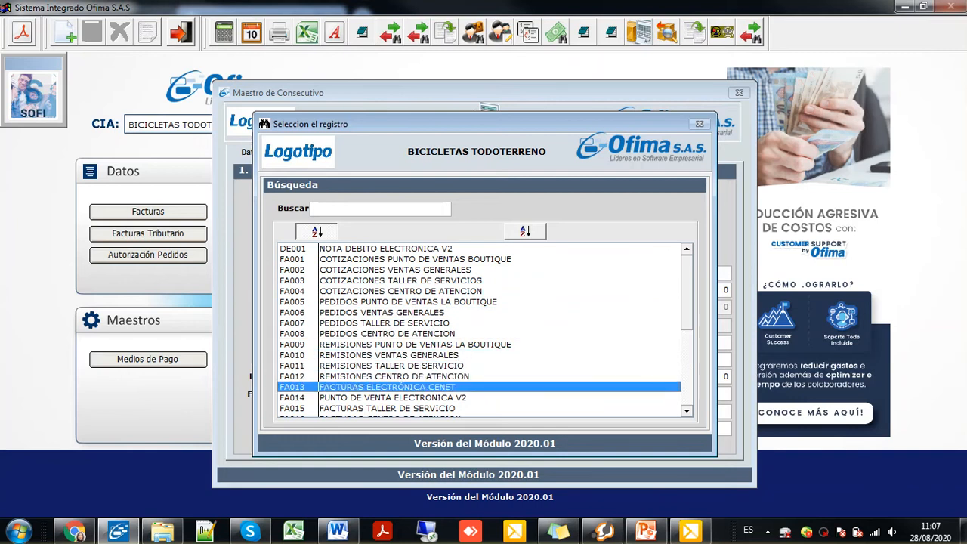
{"action": "key", "text": "Down"}
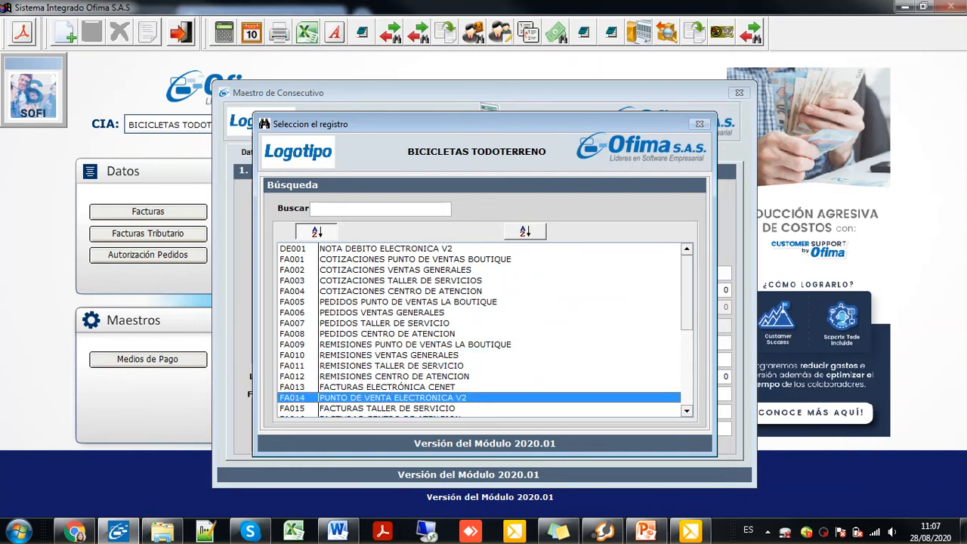
{"action": "key", "text": "Return"}
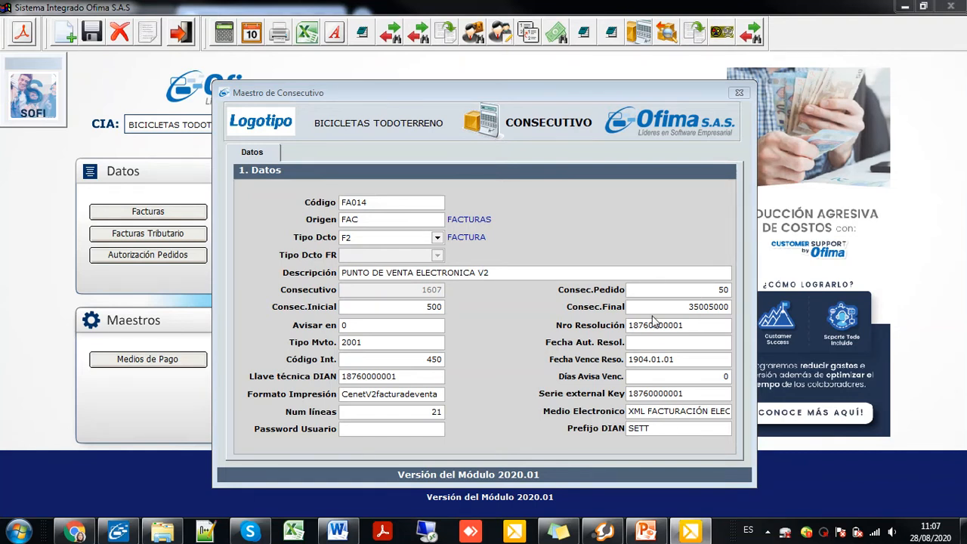
- Examine the consecutive's Nro Resolución, Fecha Aut. Resol., Llave técnica DIAN and Serie external Key fields
{"action": "left_click", "coordinate": [717, 323]}
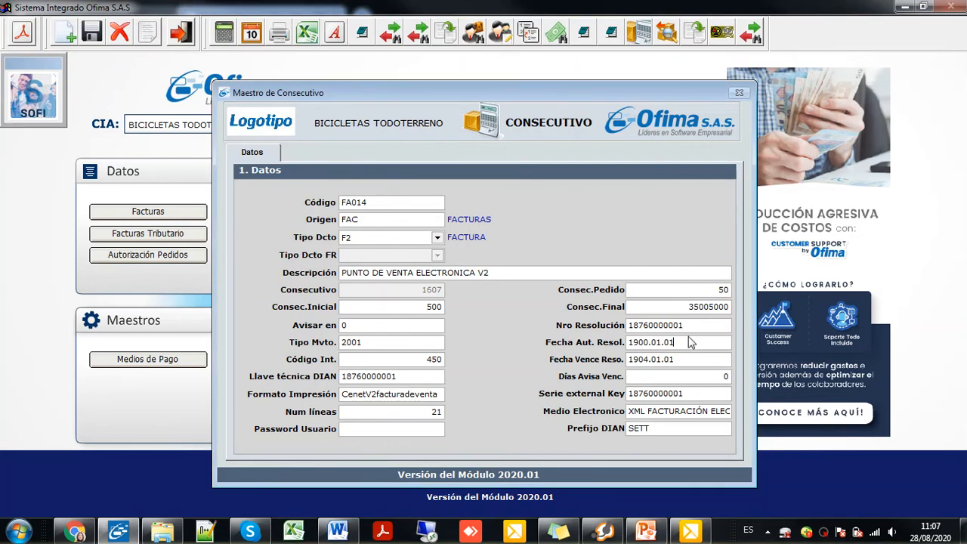
{"action": "left_click_drag", "start_coordinate": [707, 394], "coordinate": [454, 401]}
{"action": "left_click_drag", "start_coordinate": [405, 378], "coordinate": [333, 376]}
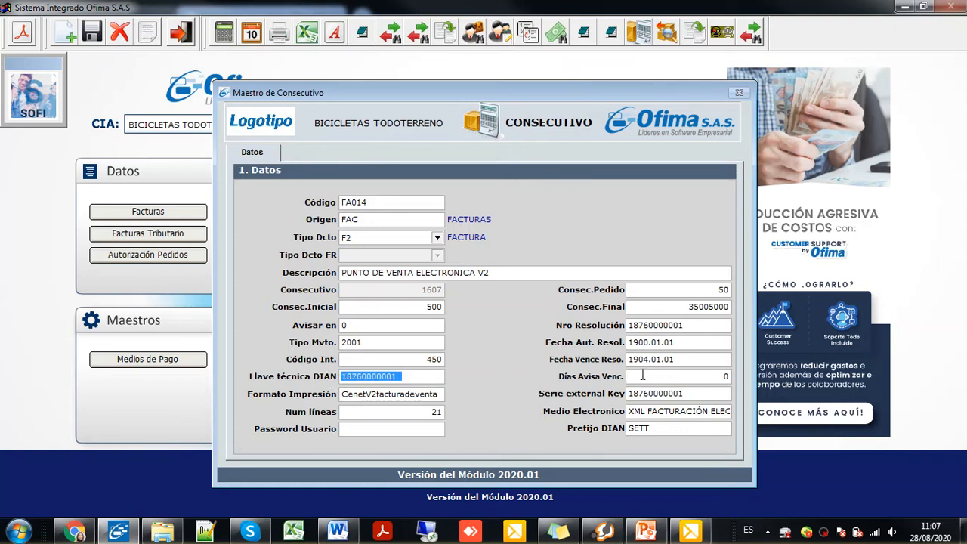
{"action": "left_click", "coordinate": [691, 394]}
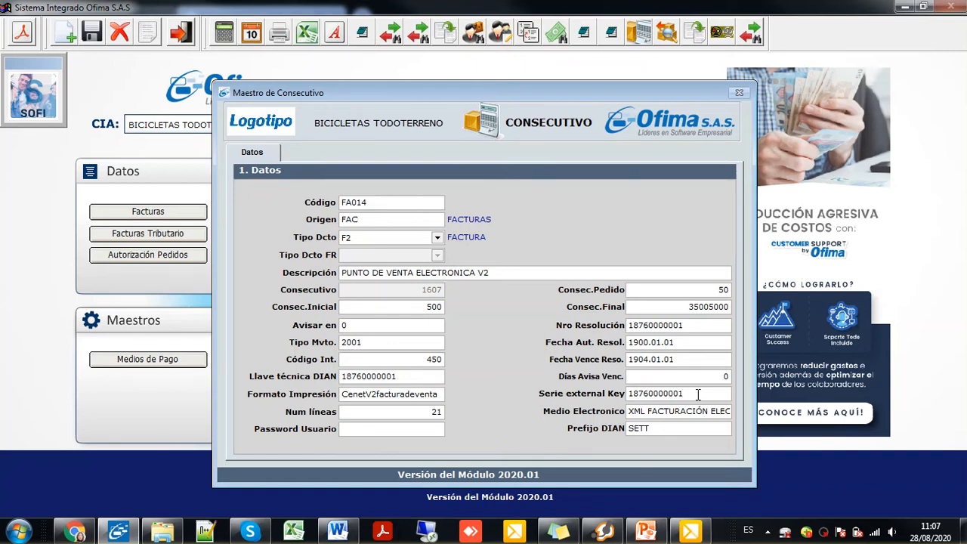
{"action": "left_click_drag", "start_coordinate": [699, 393], "coordinate": [626, 399]}
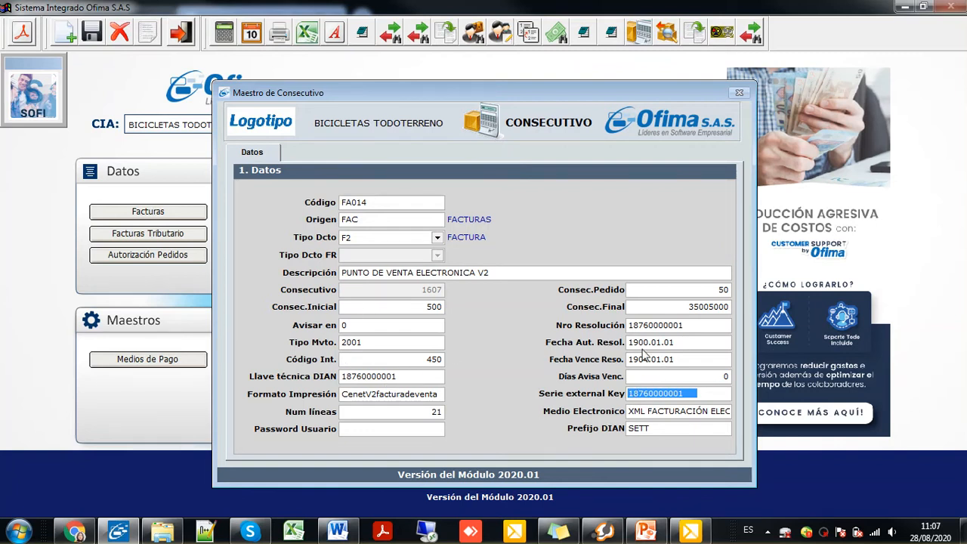
- Examine the consecutive's Medio Electronico and Prefijo DIAN fields
{"action": "left_click", "coordinate": [648, 410]}
{"action": "left_click_drag", "start_coordinate": [669, 410], "coordinate": [592, 417]}
{"action": "left_click", "coordinate": [708, 409]}
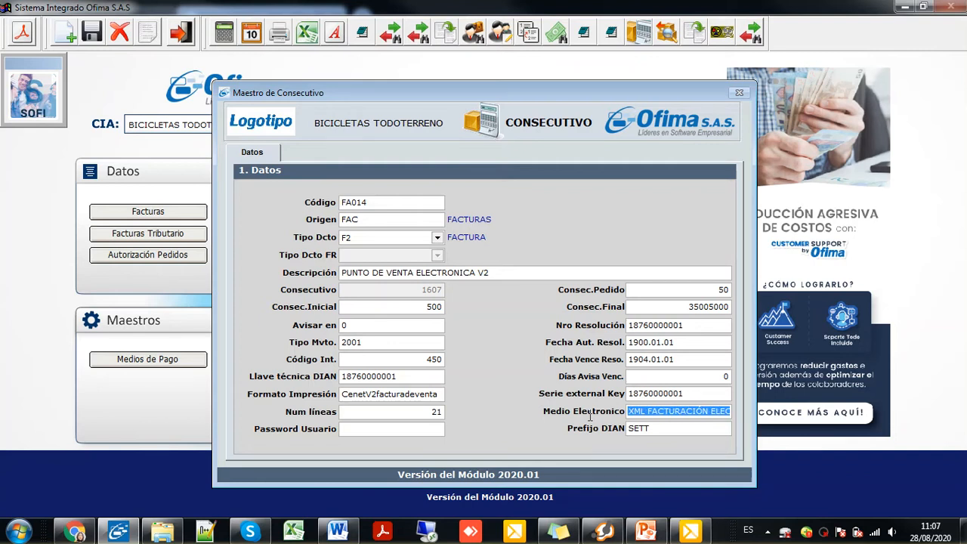
{"action": "left_click", "coordinate": [655, 428]}
{"action": "key", "text": "BackSpace"}
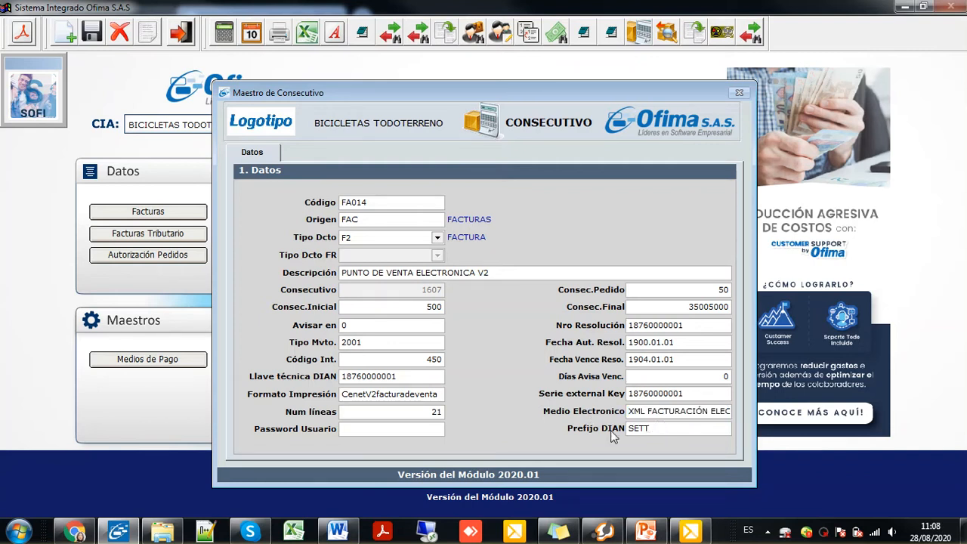
- Examine the consecutive's Formato Impresión field and consult the Diferencias slide in PowerPoint
{"action": "left_click", "coordinate": [440, 393]}
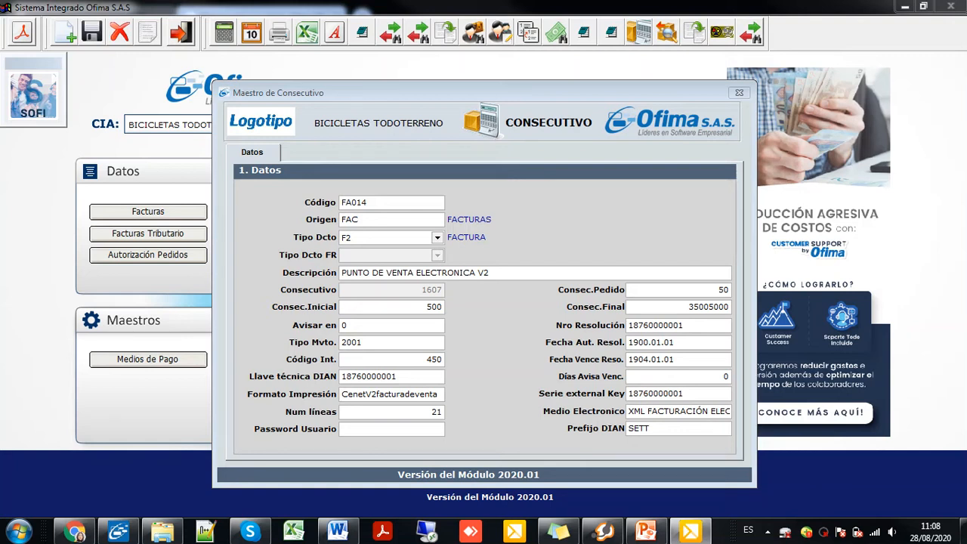
{"action": "key", "text": "alt+Tab"}
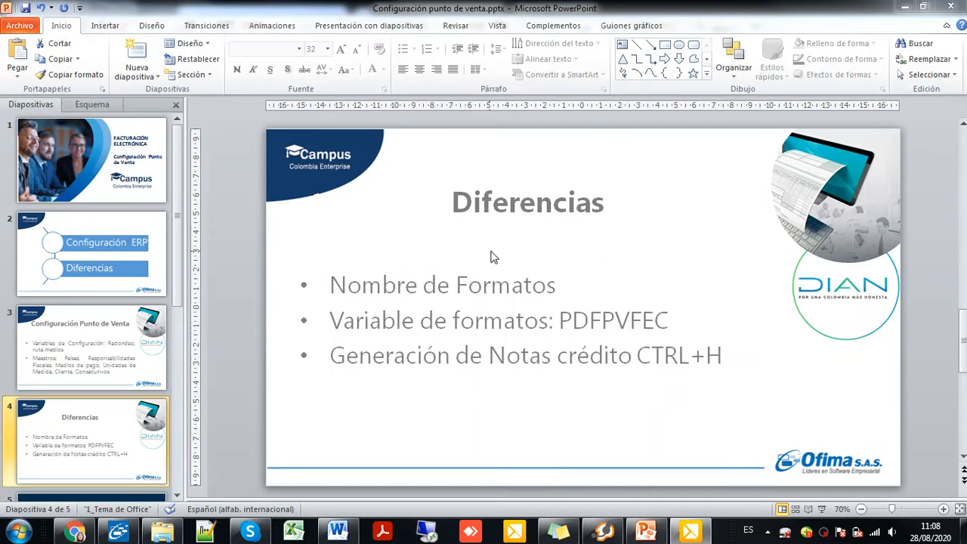
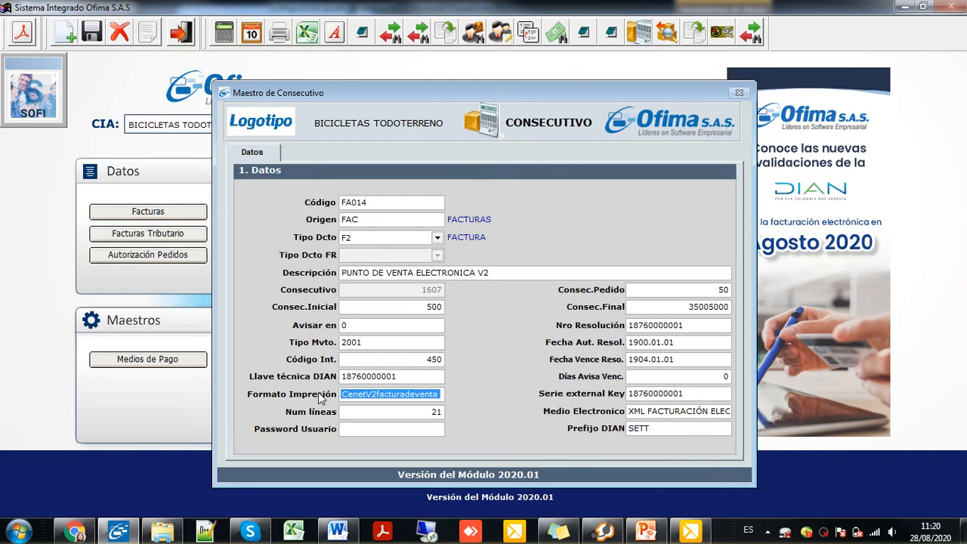
{"action": "left_click", "coordinate": [441, 394]}
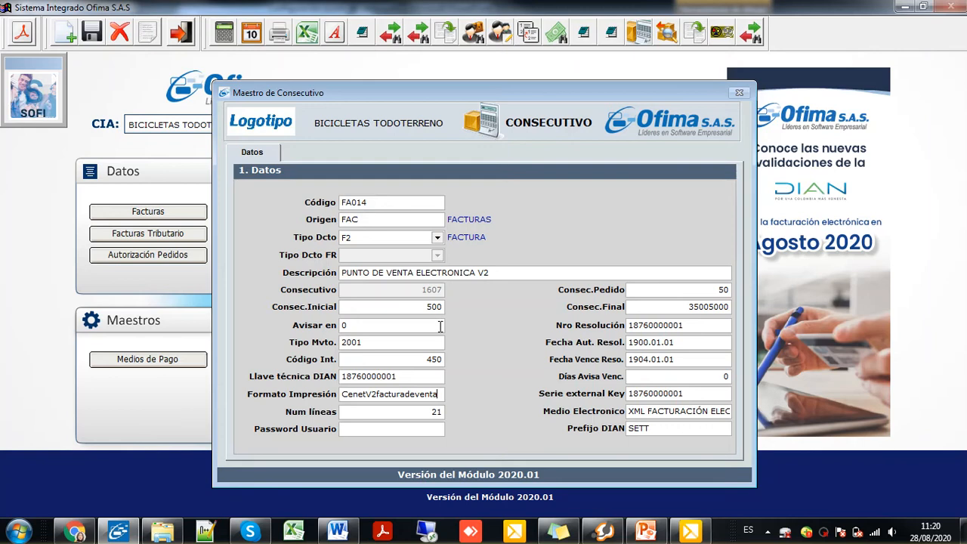
- Close the Consecutivos master and the Punto de Venta module, and open the system variables in the technical module
{"action": "key", "text": "Escape"}
{"action": "key", "text": "Escape"}
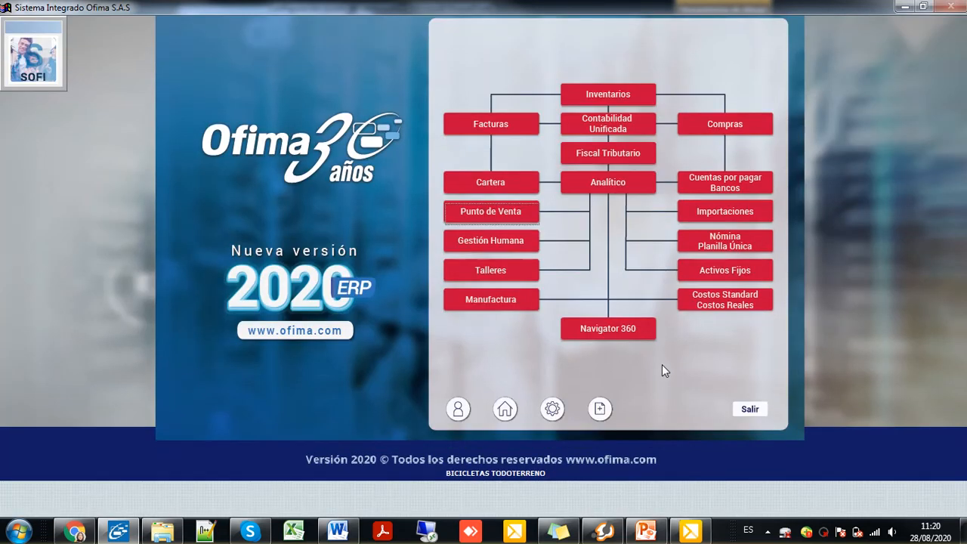
{"action": "left_click", "coordinate": [549, 408]}
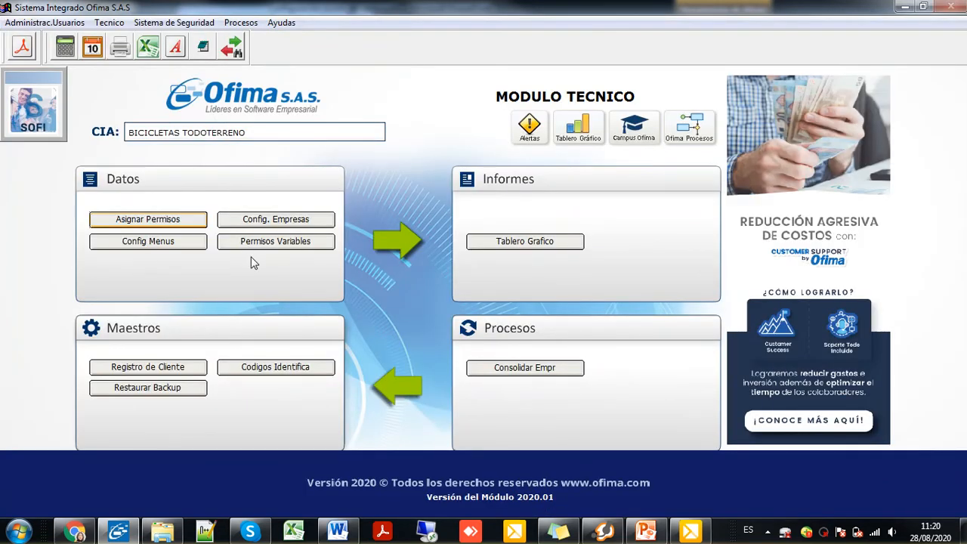
{"action": "left_click", "coordinate": [264, 242]}
- Load the system variables of company TODOTERRENO2018, search for PDFPVFEC and examine the electronic invoicing format variable's value
{"action": "left_click", "coordinate": [306, 198]}
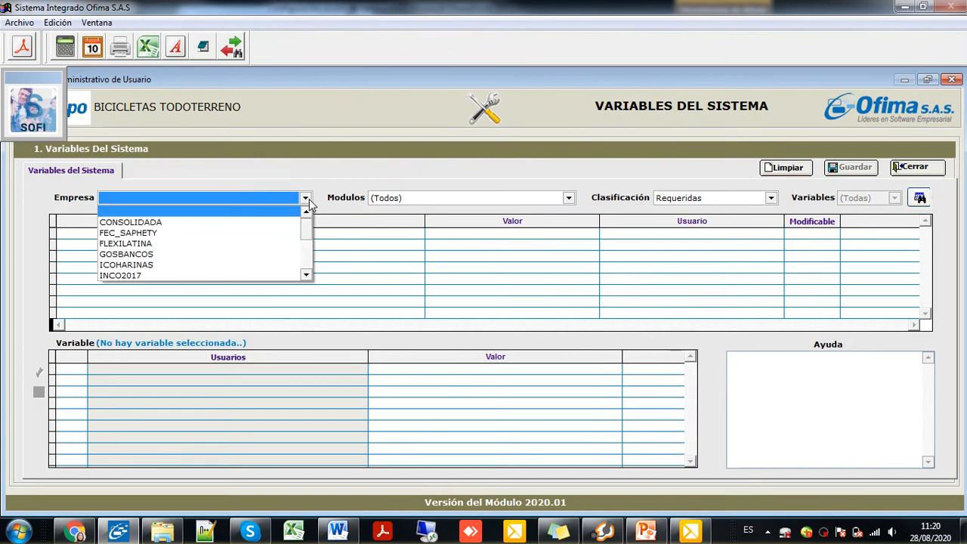
{"action": "key", "text": "t"}
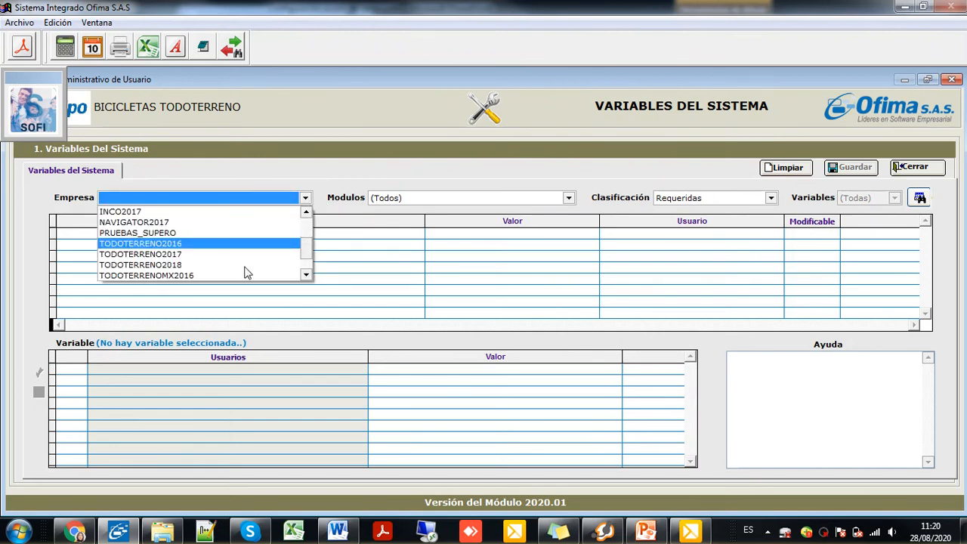
{"action": "left_click", "coordinate": [162, 266]}
{"action": "left_click", "coordinate": [920, 198]}
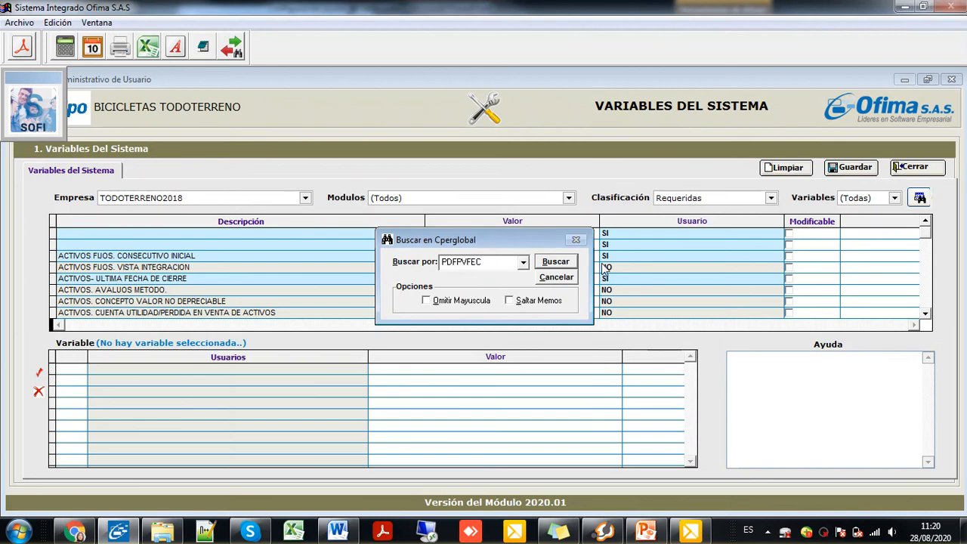
{"action": "left_click", "coordinate": [564, 263]}
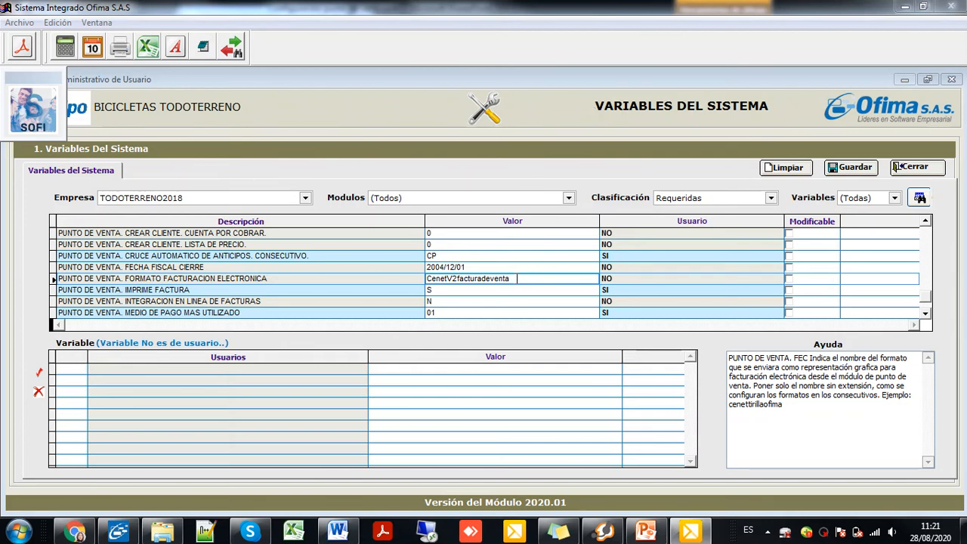
{"action": "left_click_drag", "start_coordinate": [517, 278], "coordinate": [412, 274]}
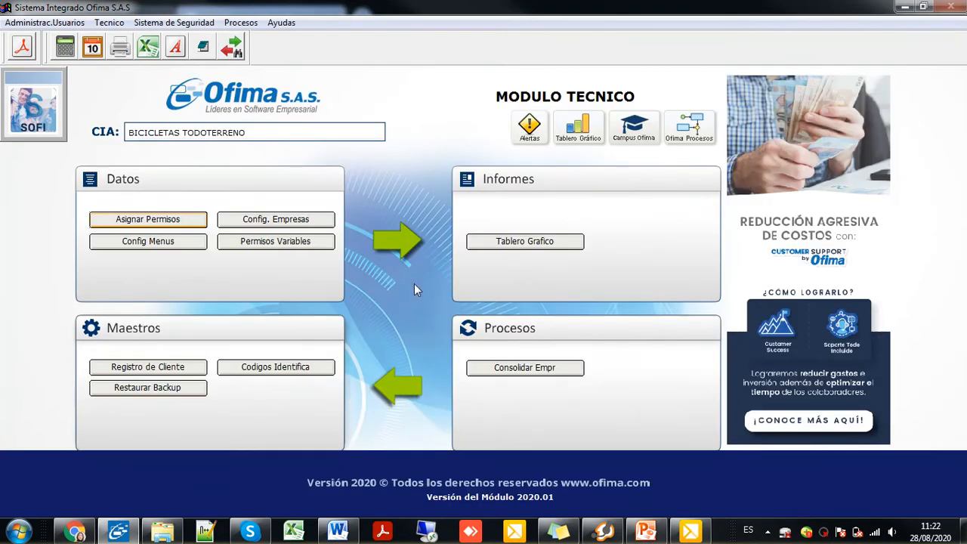
- Leave the technical module and start a Notas Credito document in the Punto de Venta module
{"action": "key", "text": "Escape"}
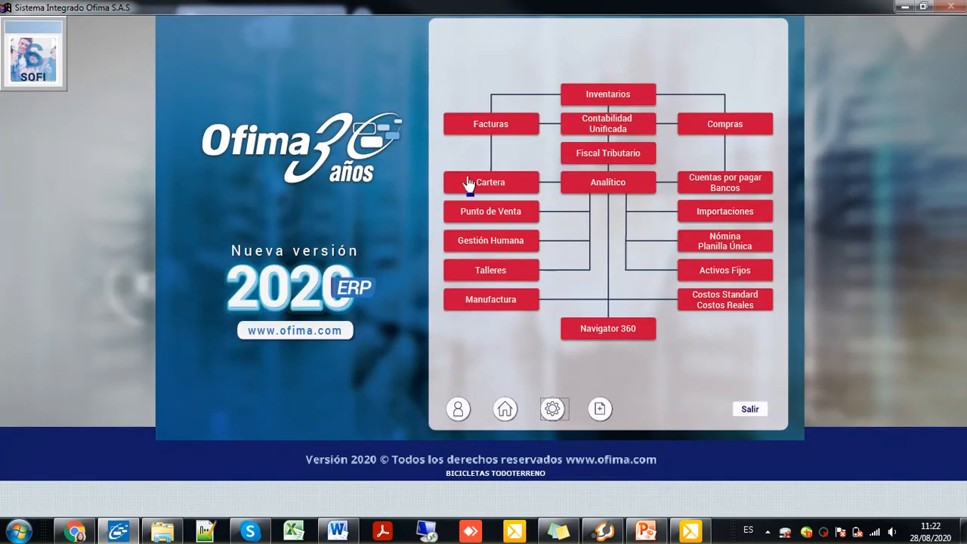
{"action": "left_click", "coordinate": [499, 217]}
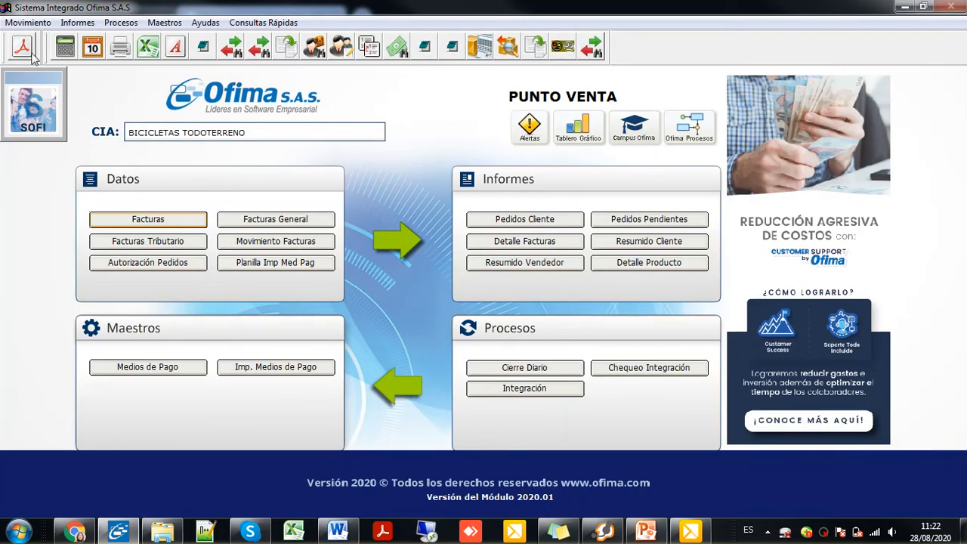
{"action": "left_click", "coordinate": [47, 27]}
{"action": "mouse_move", "coordinate": [46, 38]}
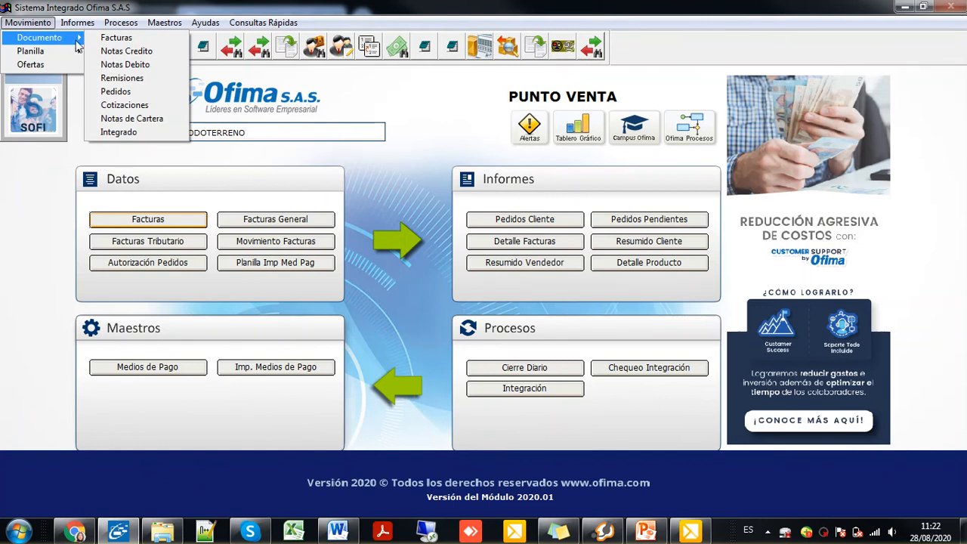
{"action": "left_click", "coordinate": [159, 52]}
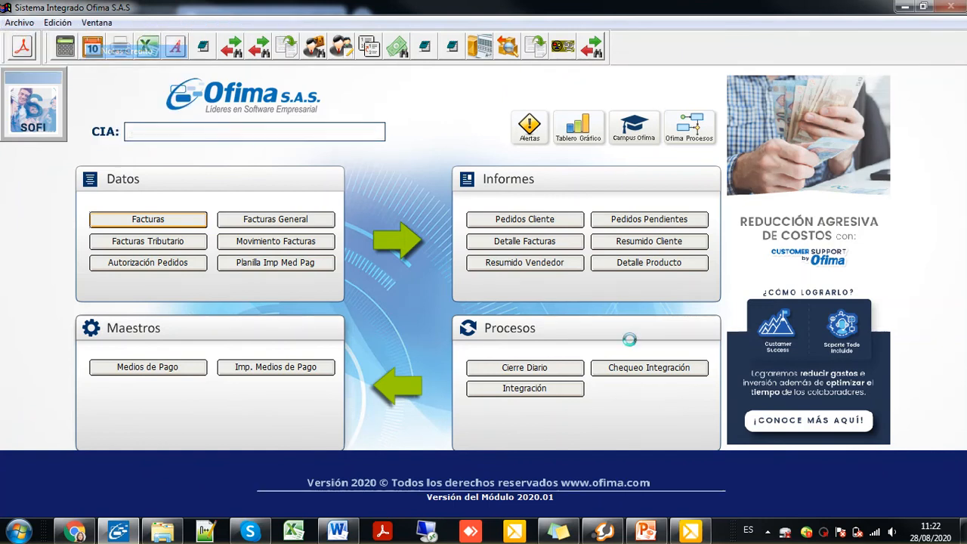
- Choose cash register 03 and the document type NE - NOTA CREDITO ELECTRONICA V2 for the credit note
{"action": "left_click", "coordinate": [412, 273]}
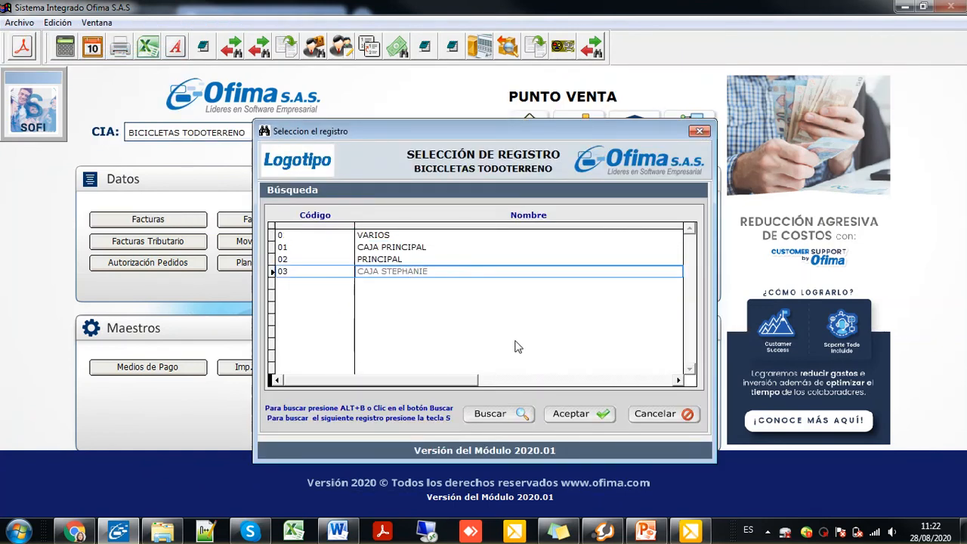
{"action": "left_click", "coordinate": [584, 418]}
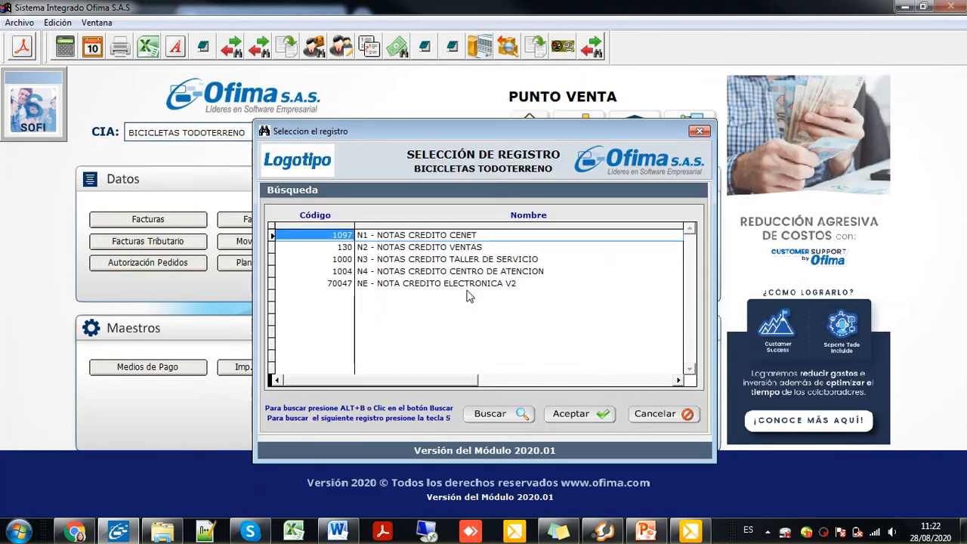
{"action": "left_click", "coordinate": [473, 286]}
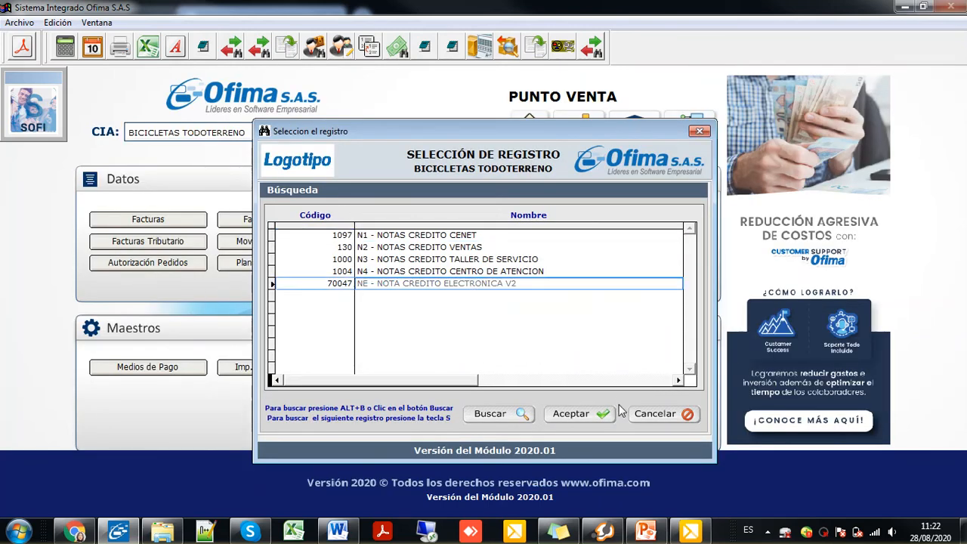
{"action": "left_click", "coordinate": [577, 416]}
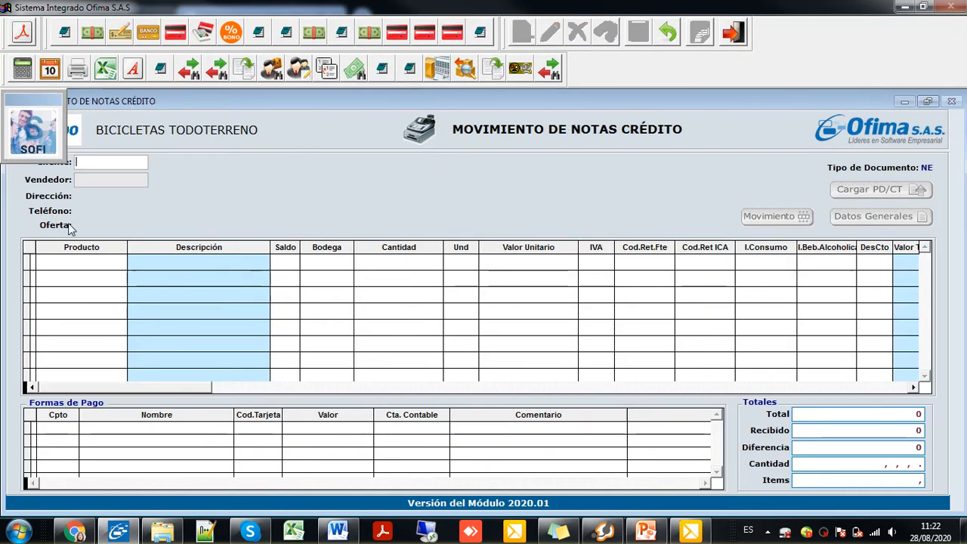
- Look up the customer OFIMA SAS and assign it to the credit note
{"action": "key", "text": "Down"}
{"action": "key", "text": "Down"}
{"action": "key", "text": "Down"}
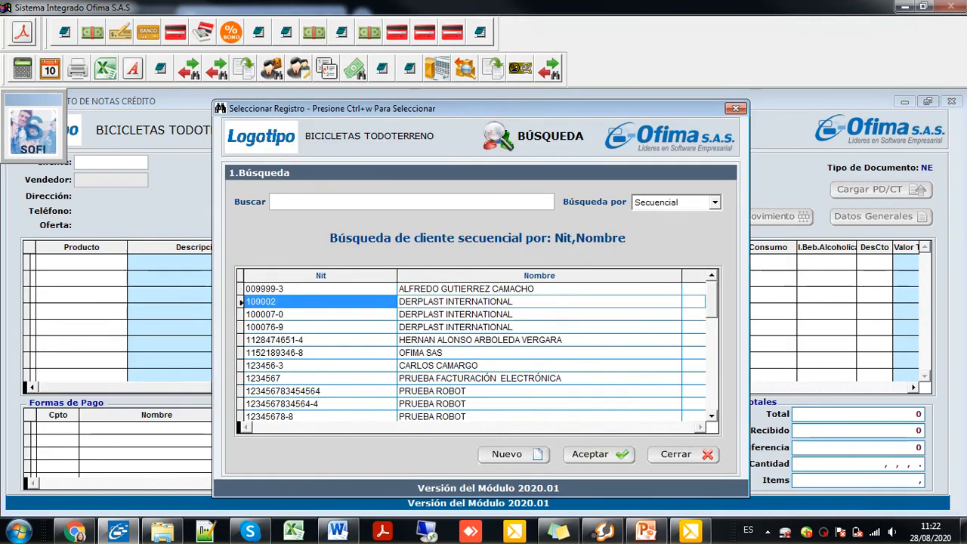
{"action": "key", "text": "Down"}
{"action": "key", "text": "Down"}
{"action": "key", "text": "Return"}
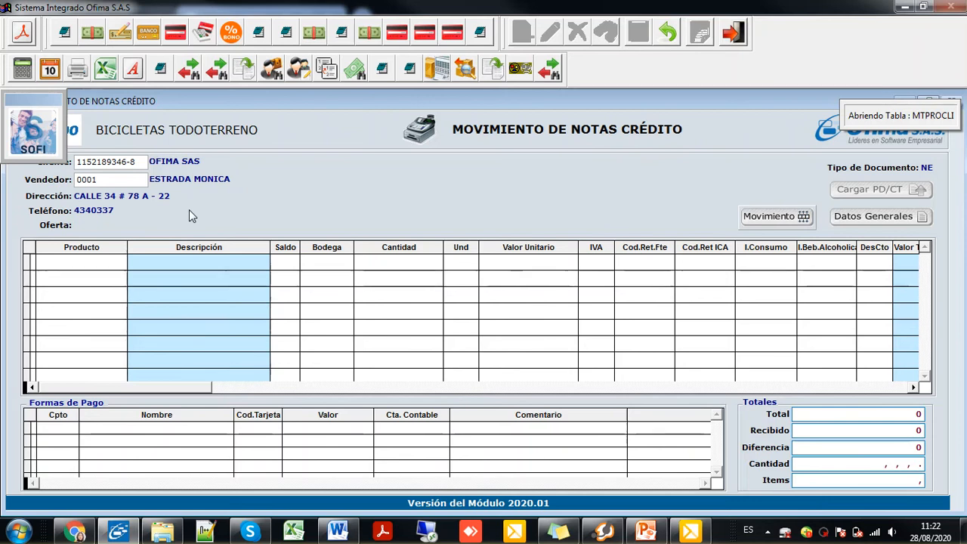
- Accept seller 0001 and choose record 11 PUNTO DE VENTA for the credit note
{"action": "left_click", "coordinate": [131, 180]}
{"action": "key", "text": "Return"}
{"action": "key", "text": "Return"}
{"action": "key", "text": "Return"}
{"action": "key", "text": "Return"}
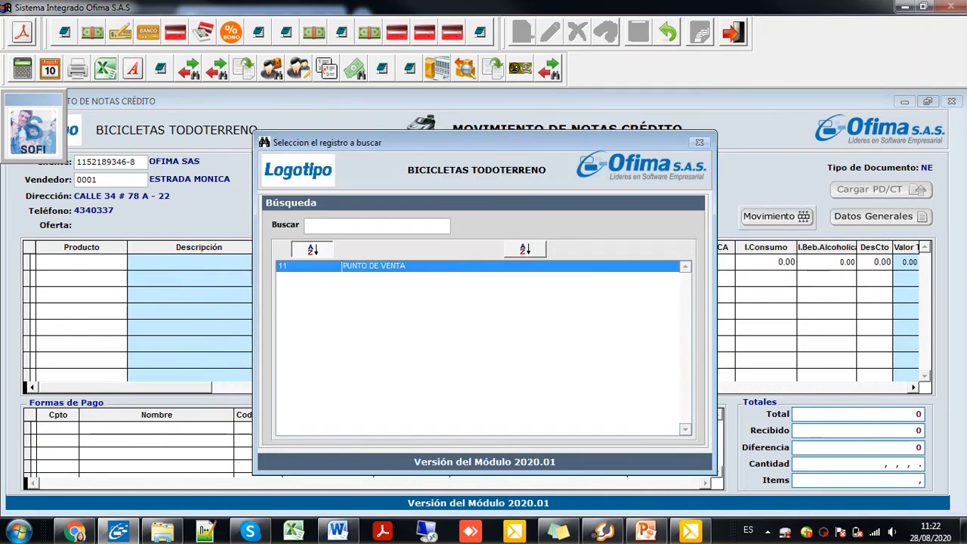
{"action": "key", "text": "Return"}
- Search the product list for code 10001 and add the product to the credit note's first line
{"action": "key", "text": "Return"}
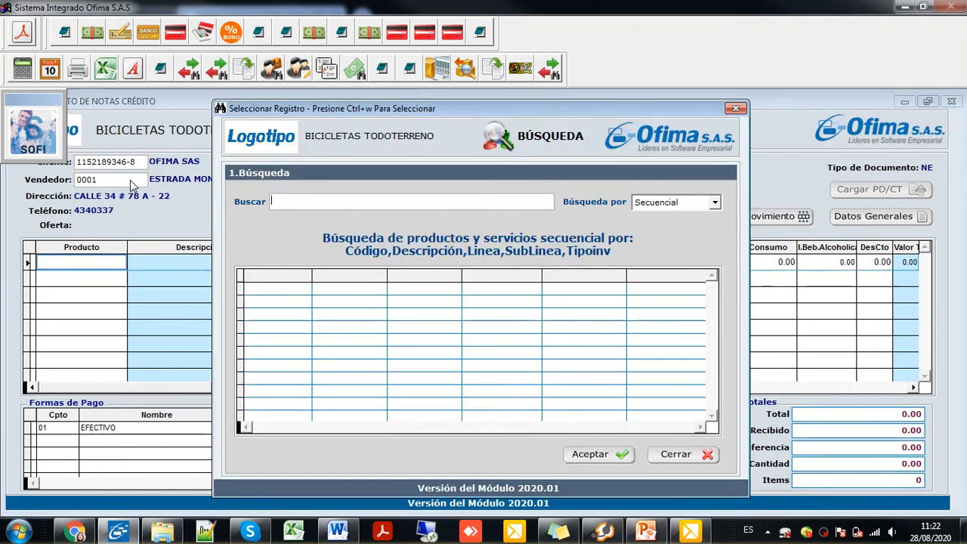
{"action": "left_click", "coordinate": [350, 204]}
{"action": "type", "text": "100"}
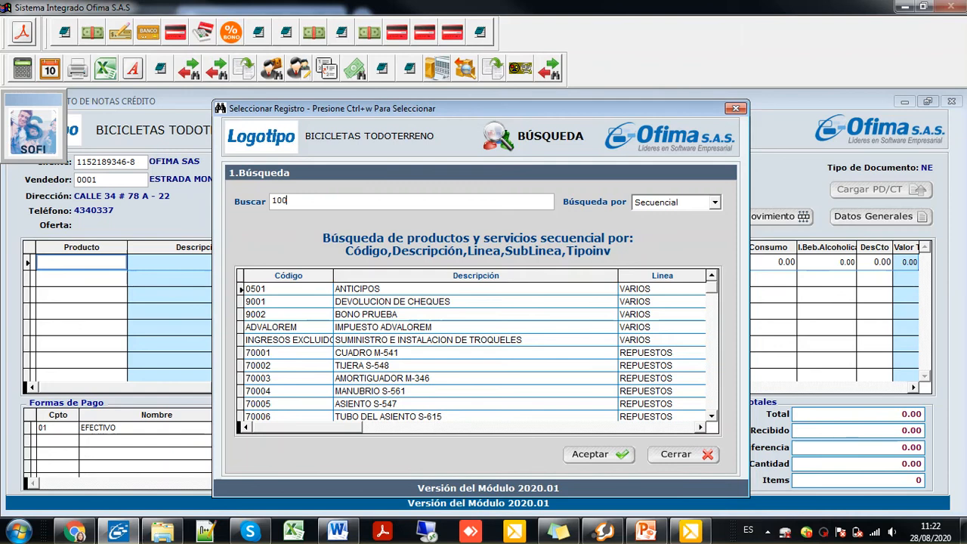
{"action": "type", "text": "01"}
{"action": "key", "text": "Return"}
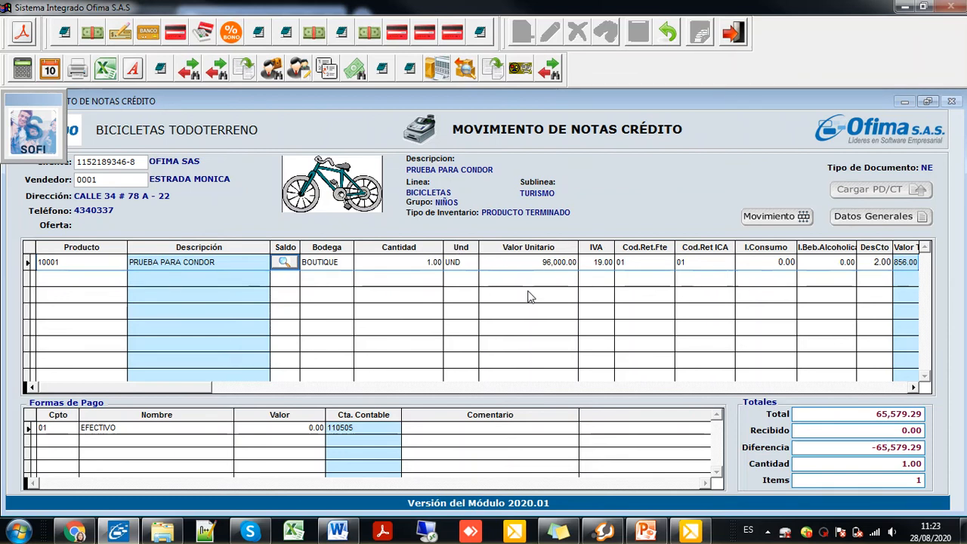
- Open the invoice assignment for the credit note and choose document type F2 - FACTURAS VENTAS GENERALES
{"action": "key", "text": "ctrl+f"}
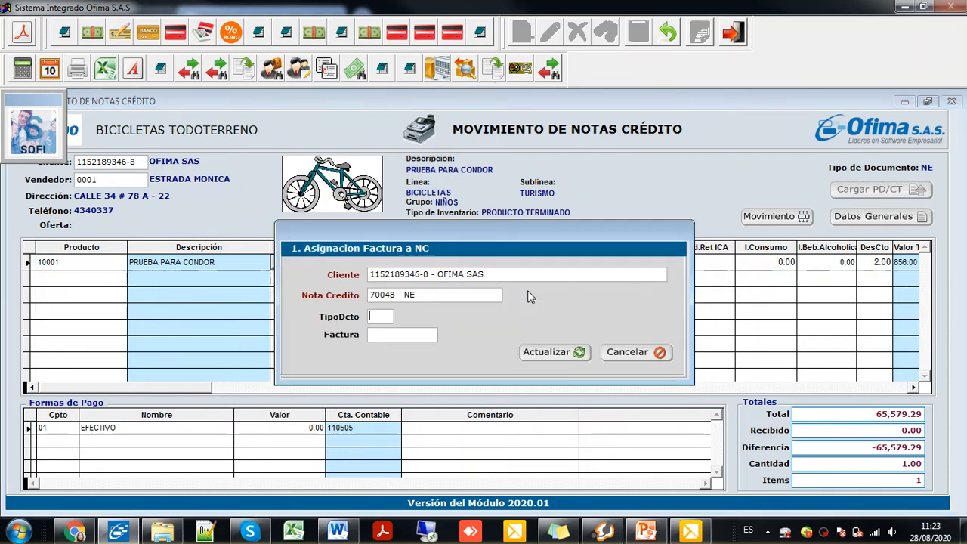
{"action": "right_click", "coordinate": [385, 324]}
{"action": "scroll", "coordinate": [401, 314], "scroll_direction": "down", "scroll_amount": 3}
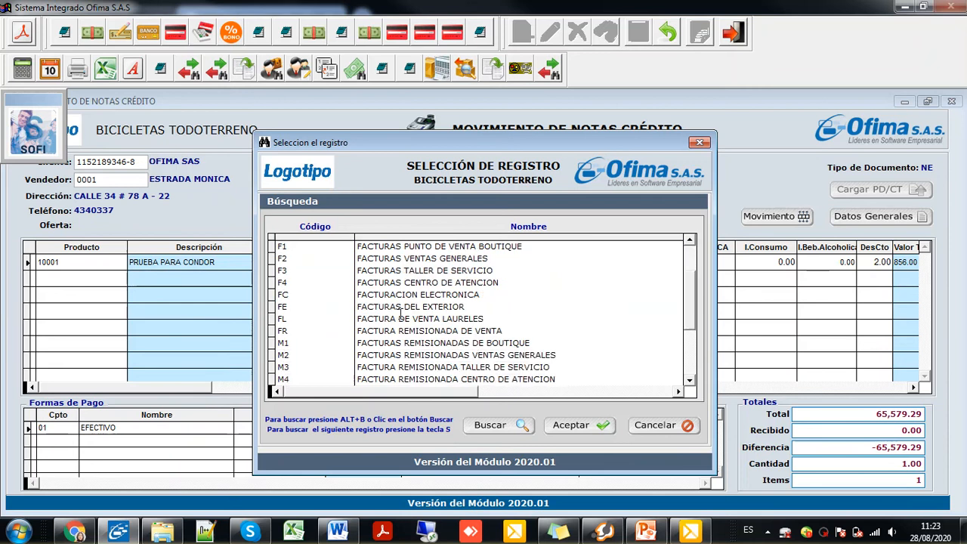
{"action": "scroll", "coordinate": [401, 314], "scroll_direction": "down", "scroll_amount": 3}
{"action": "scroll", "coordinate": [401, 314], "scroll_direction": "up", "scroll_amount": 3}
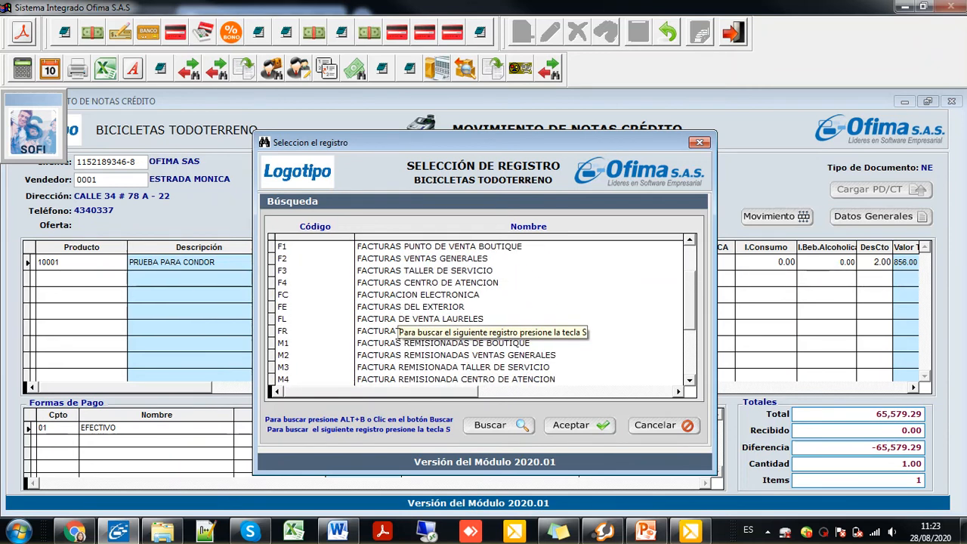
{"action": "left_click", "coordinate": [465, 259]}
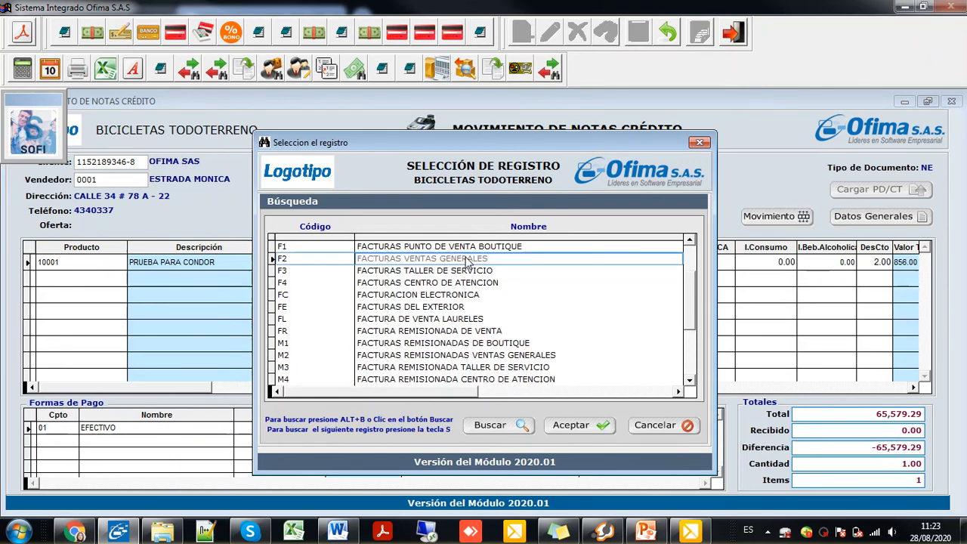
{"action": "left_click", "coordinate": [584, 426]}
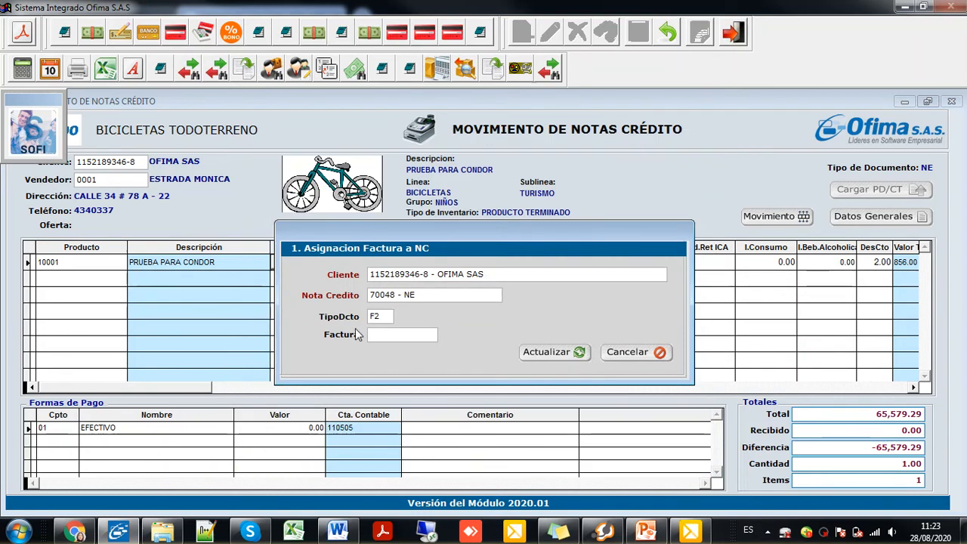
- Choose invoice 1607 as the one the credit note applies to and update the assignment
{"action": "double_click", "coordinate": [372, 334]}
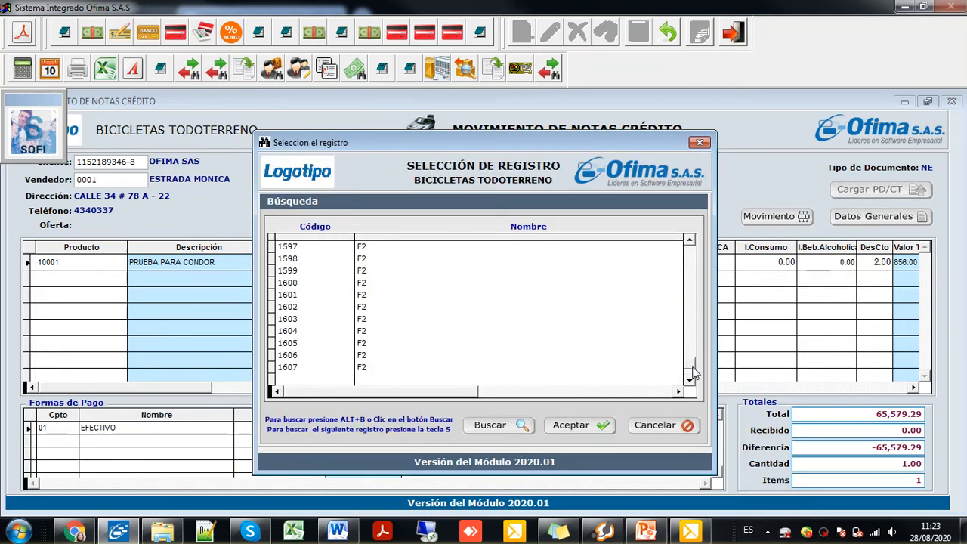
{"action": "left_click", "coordinate": [300, 367]}
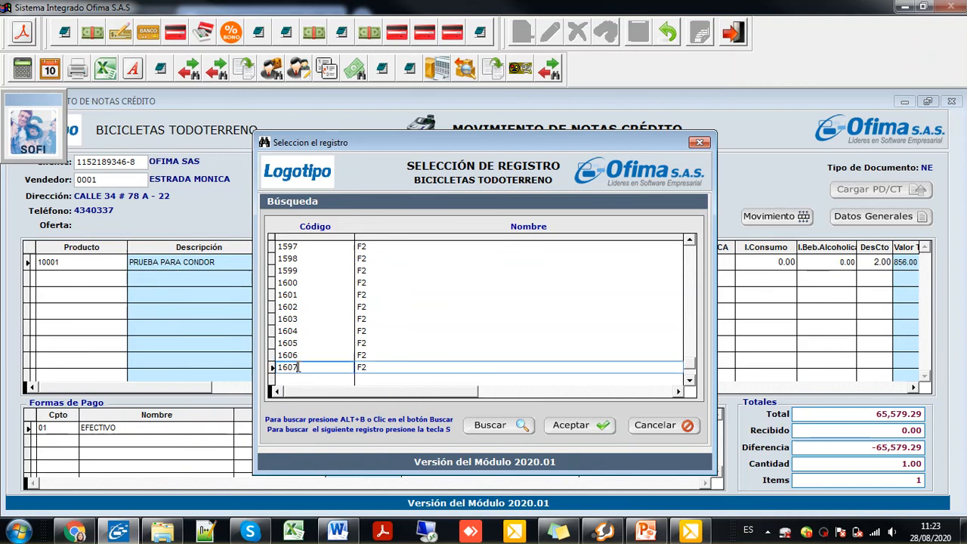
{"action": "left_click", "coordinate": [590, 428]}
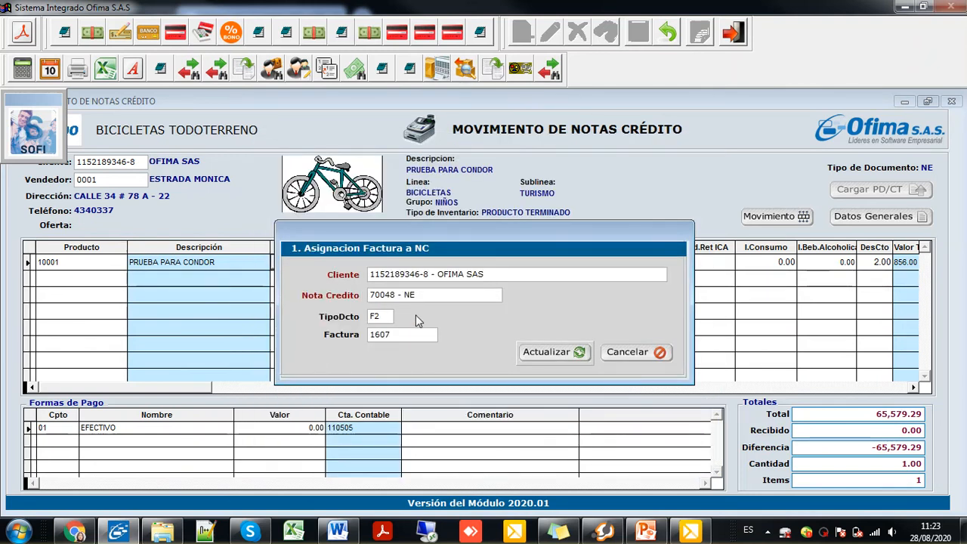
{"action": "left_click", "coordinate": [541, 355]}
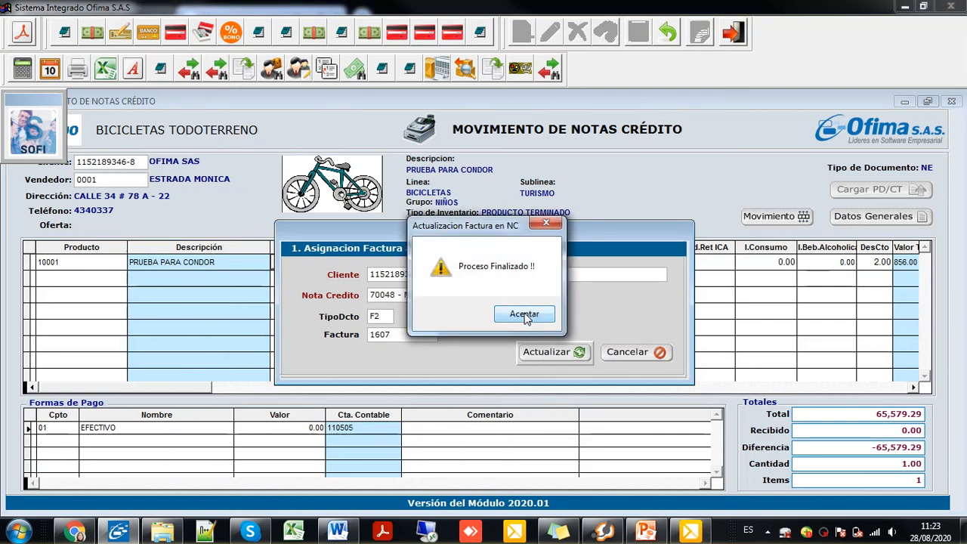
{"action": "left_click", "coordinate": [531, 318]}
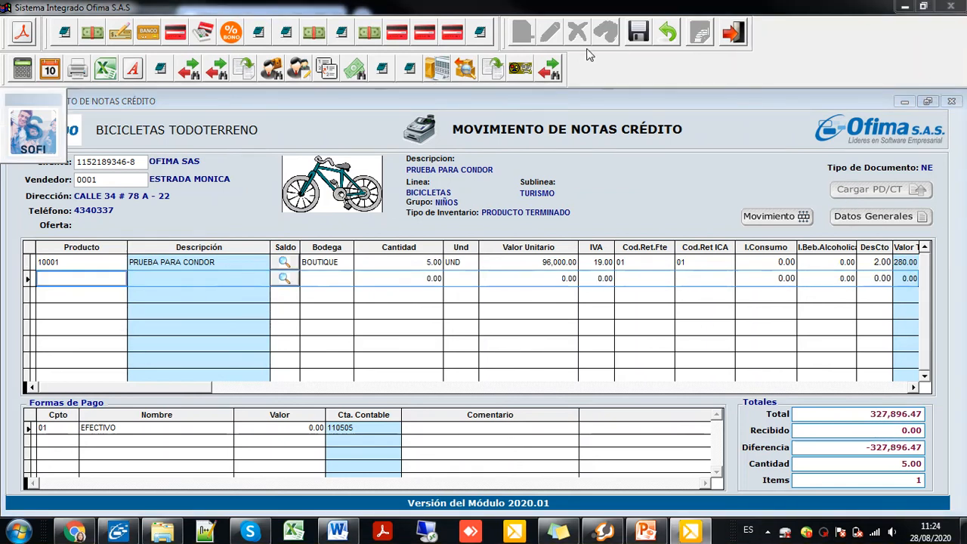
- Save the credit note with 327,896.47 received as EFECTIVO, going on to its additional data
{"action": "left_click", "coordinate": [634, 36]}
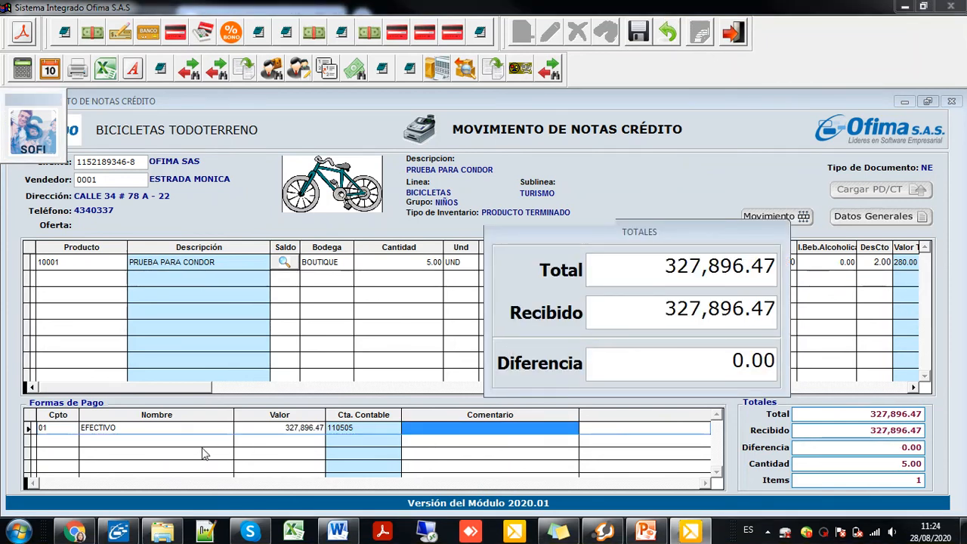
{"action": "left_click", "coordinate": [635, 34]}
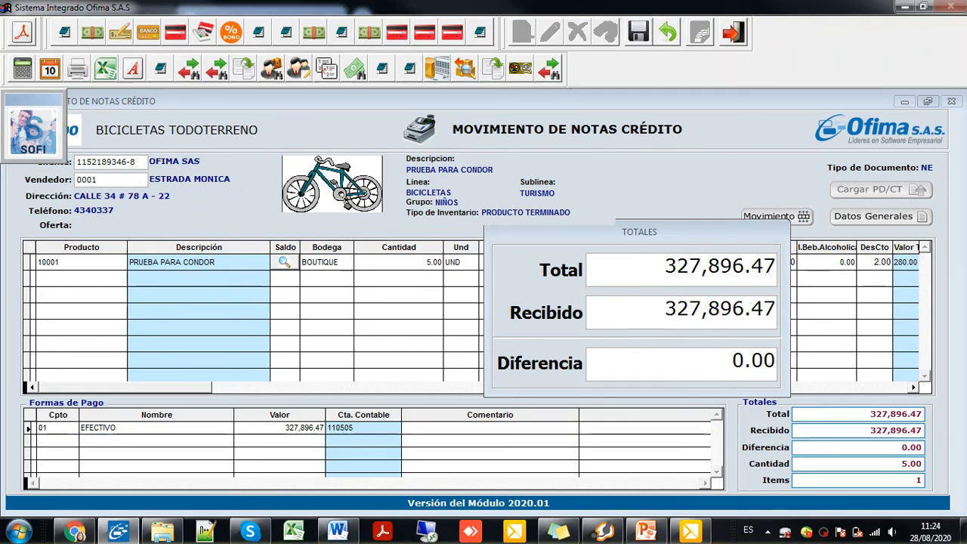
{"action": "left_click", "coordinate": [637, 266]}
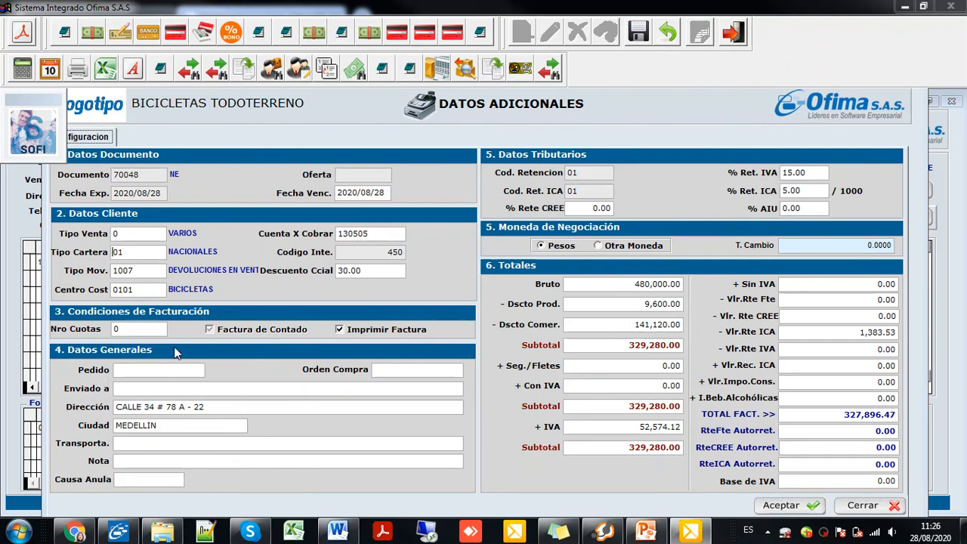
- Try cancellation causes 1 and 2, settle on 1 (Devolución de parte de los bienes), and accept the additional data
{"action": "left_click", "coordinate": [142, 478]}
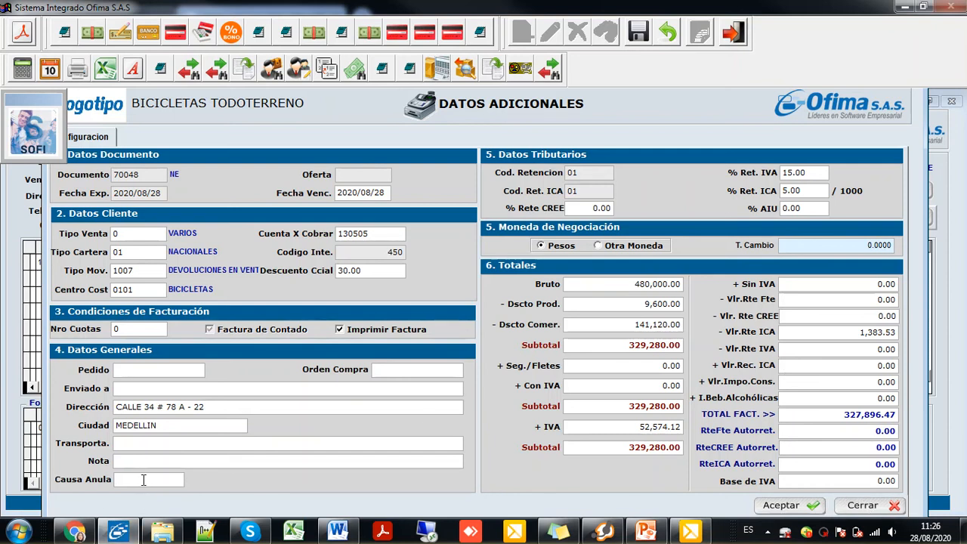
{"action": "type", "text": "1"}
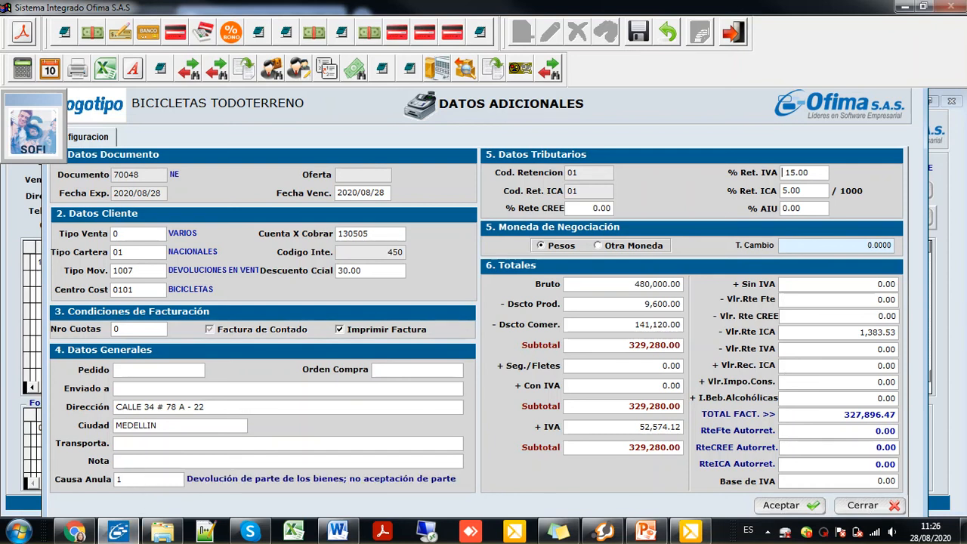
{"action": "left_click", "coordinate": [121, 480]}
{"action": "type", "text": "2"}
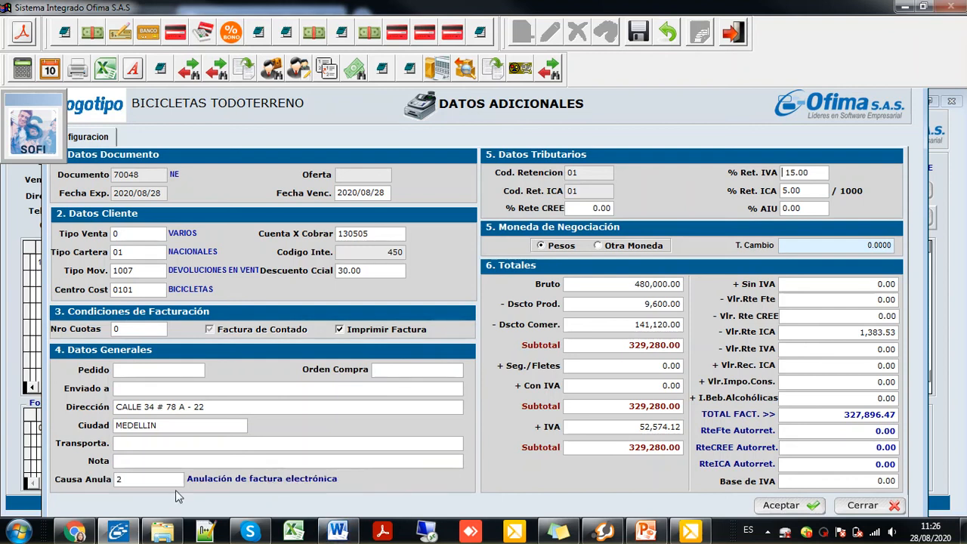
{"action": "left_click", "coordinate": [117, 481]}
{"action": "type", "text": "1"}
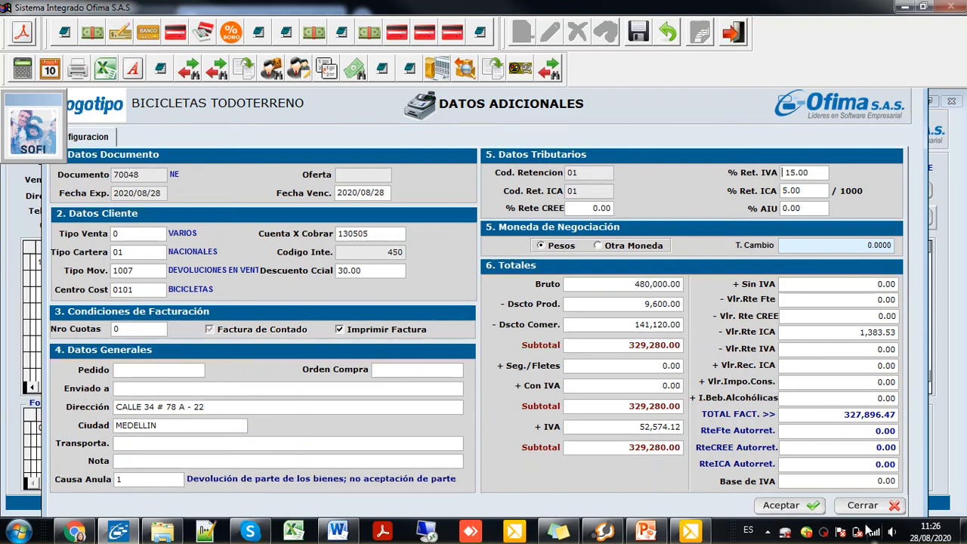
{"action": "left_click", "coordinate": [805, 509]}
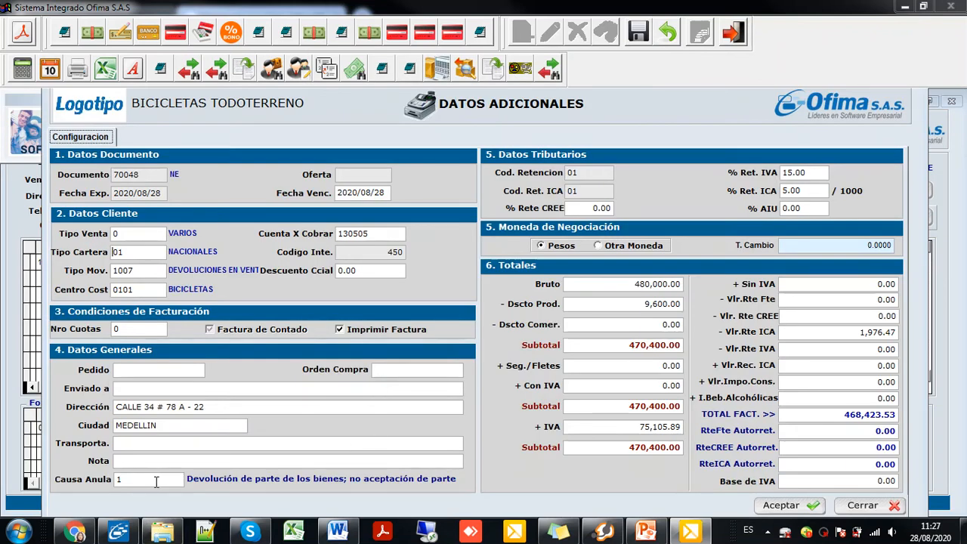
- Clear the cancellation cause in the additional data and bring up the lookup list of available causes
{"action": "left_click_drag", "start_coordinate": [133, 480], "coordinate": [102, 482]}
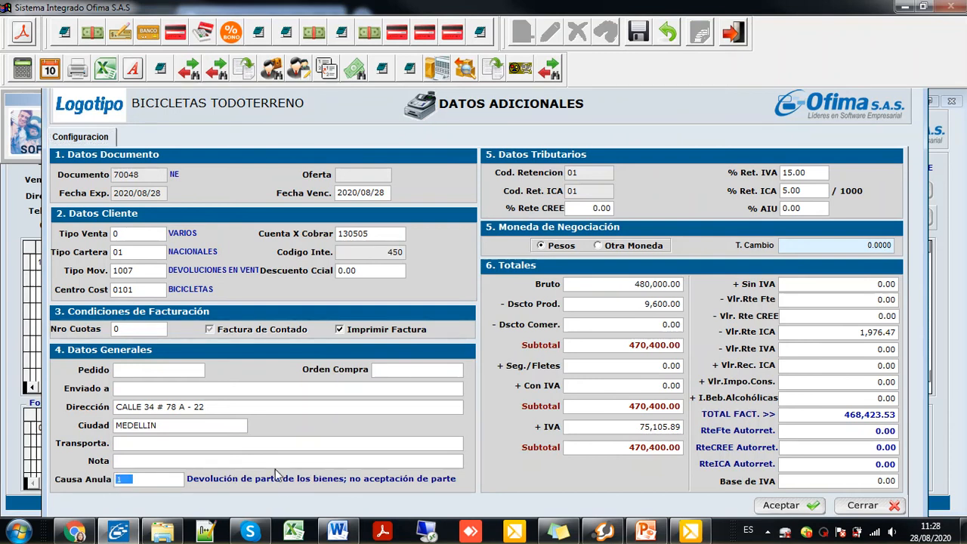
{"action": "left_click", "coordinate": [139, 479]}
{"action": "key", "text": "BackSpace"}
{"action": "key", "text": "Tab"}
{"action": "left_click_drag", "start_coordinate": [122, 478], "coordinate": [101, 476]}
{"action": "key", "text": "BackSpace"}
{"action": "type", "text": "."}
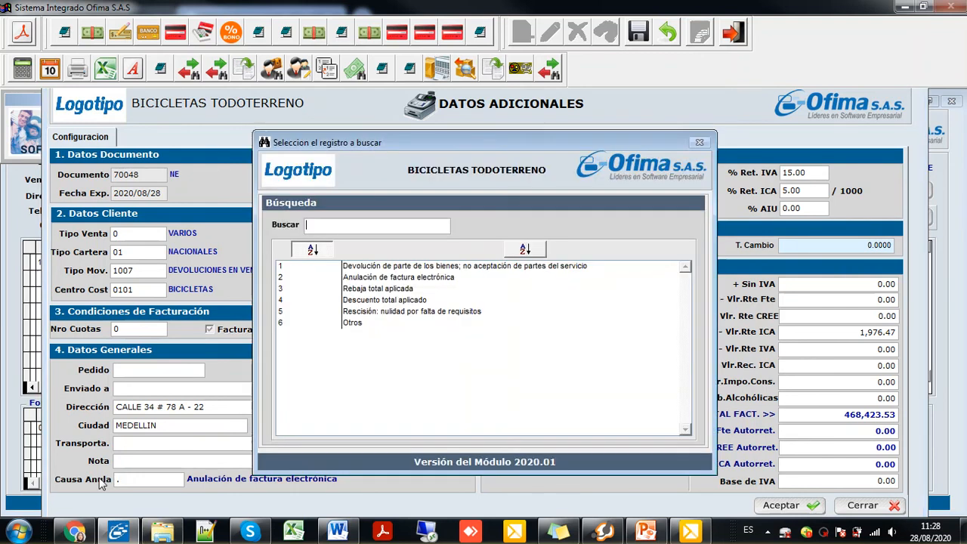
- Go through causes 1 to 4 in the lookup list, pick 1 (Devolución de parte de los bienes), and accept the additional data
{"action": "left_click", "coordinate": [387, 269]}
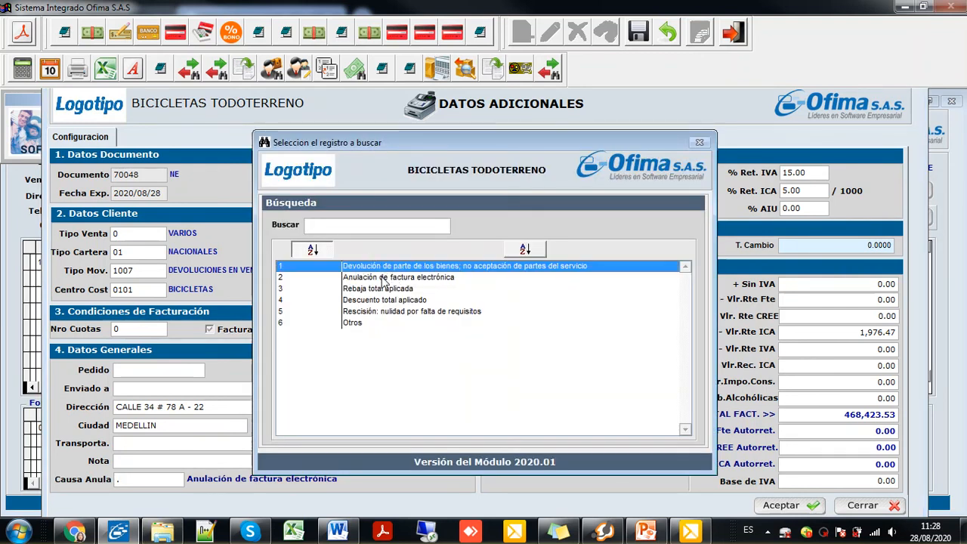
{"action": "left_click", "coordinate": [387, 279]}
{"action": "left_click", "coordinate": [389, 290]}
{"action": "left_click", "coordinate": [391, 301]}
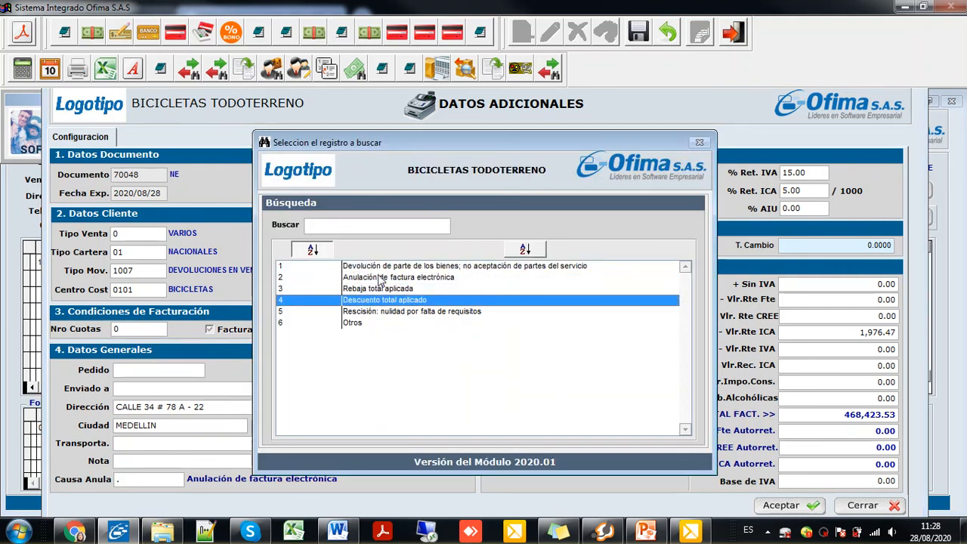
{"action": "left_click", "coordinate": [385, 267]}
{"action": "key", "text": "Return"}
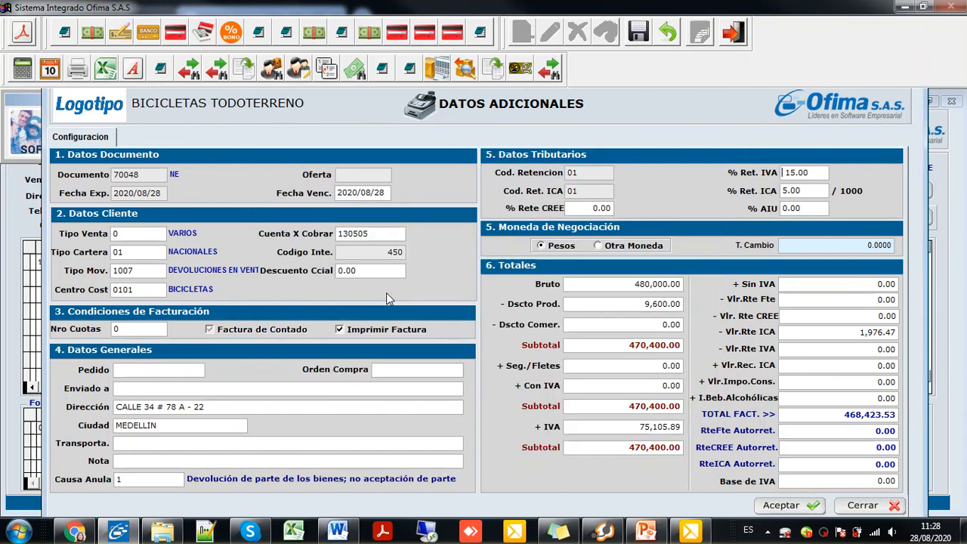
{"action": "left_click", "coordinate": [783, 505]}
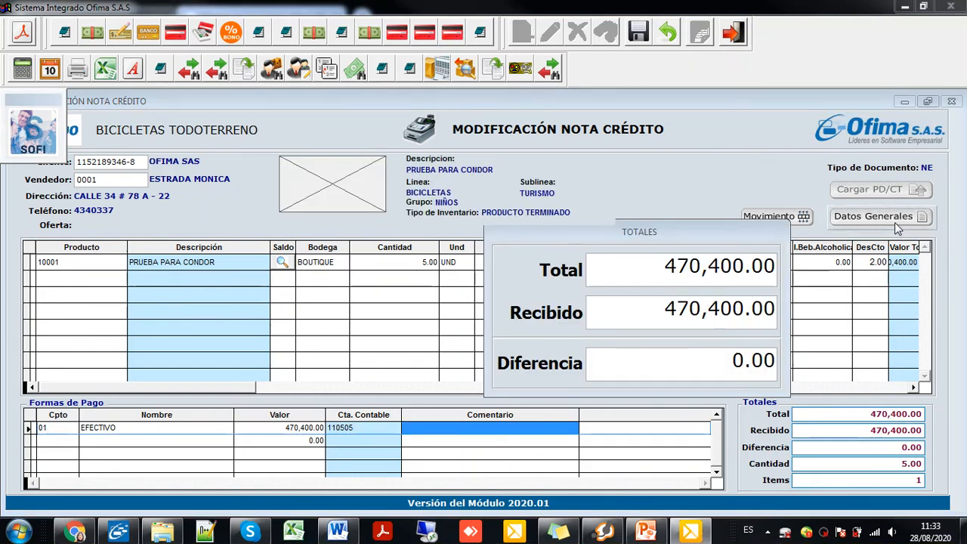
- Reselect cause 1 from the lookup list in the modified credit note's general data and submit the 470,400.00 note to DIAN
{"action": "left_click", "coordinate": [879, 220]}
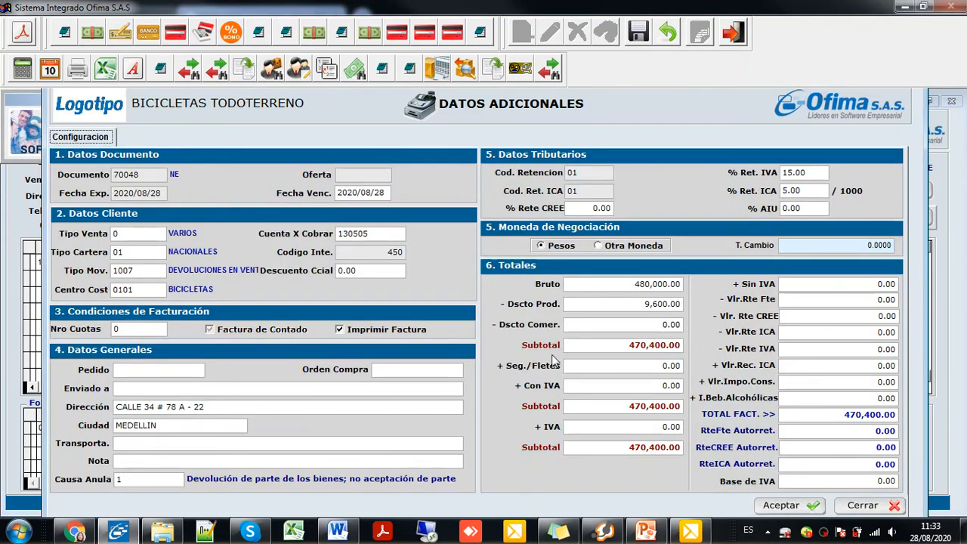
{"action": "left_click", "coordinate": [127, 480]}
{"action": "key", "text": "BackSpace"}
{"action": "type", "text": "."}
{"action": "key", "text": "Return"}
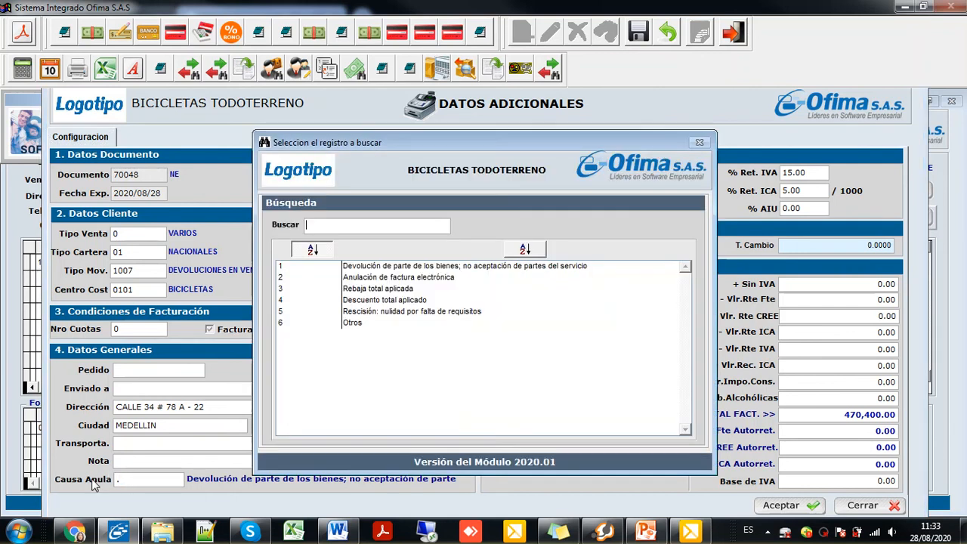
{"action": "left_click", "coordinate": [380, 268]}
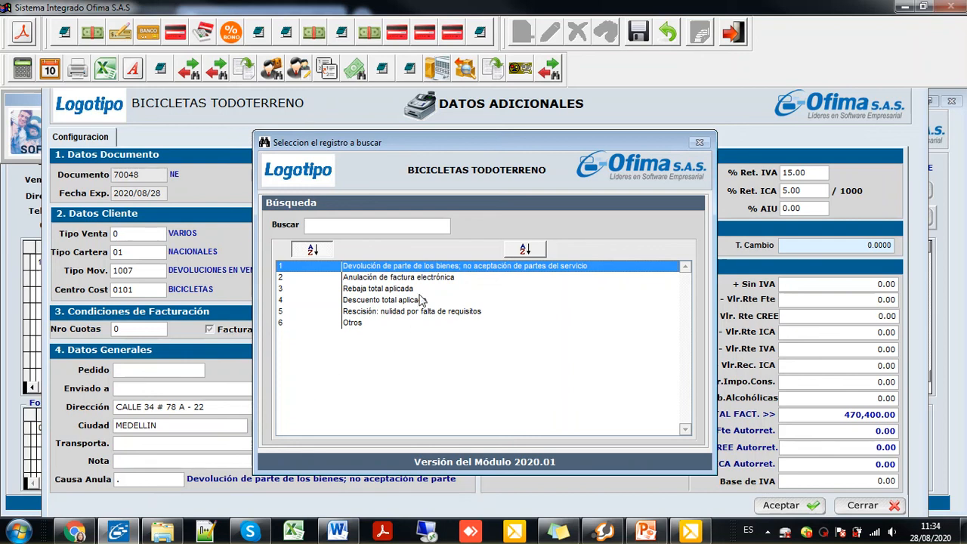
{"action": "key", "text": "Return"}
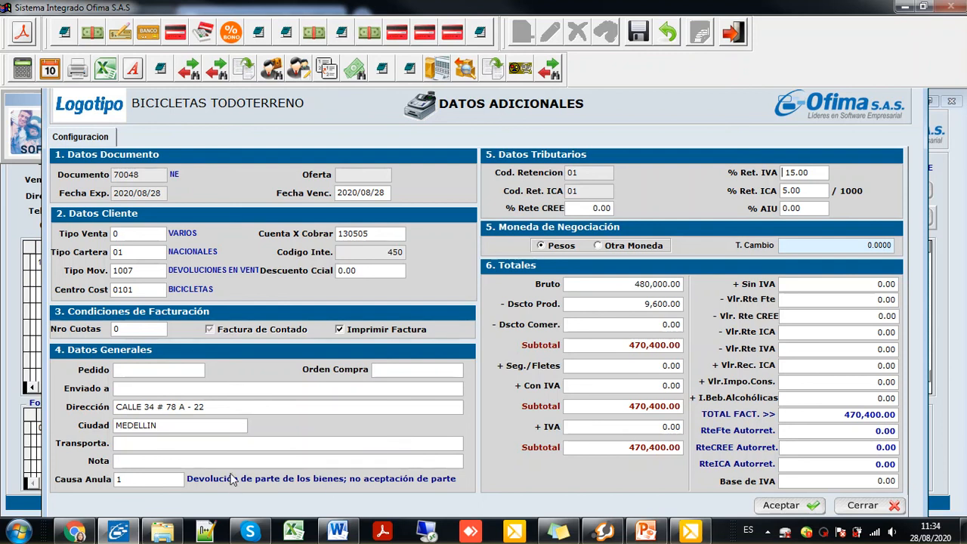
{"action": "left_click", "coordinate": [786, 505]}
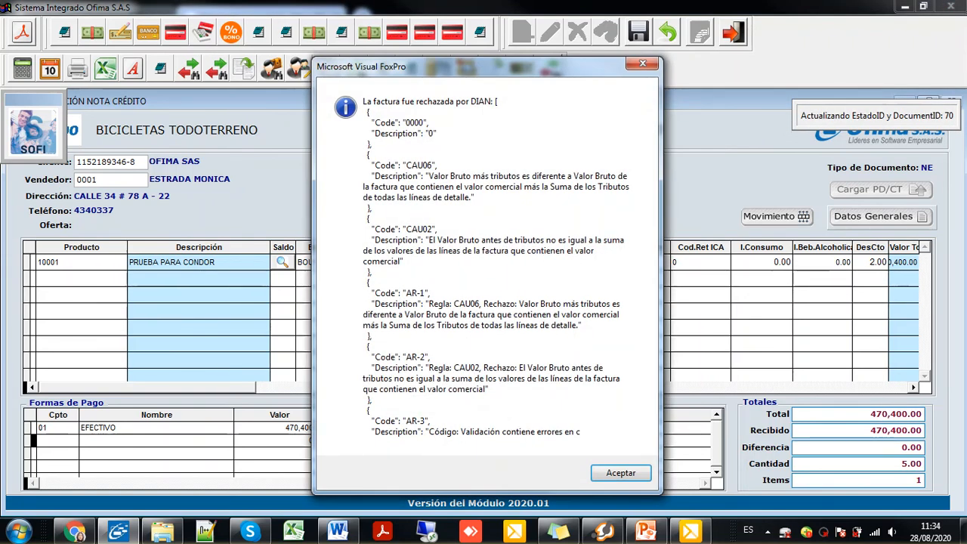
{"action": "key", "text": "Return"}
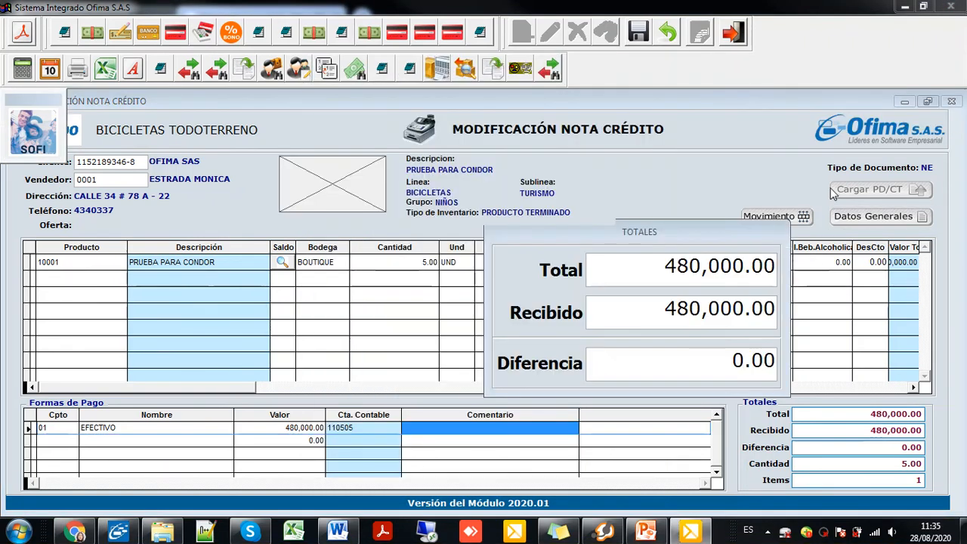
- Reselect cancellation cause 1 from the lookup list in the general data of the 480,000.00 credit note and accept the data
{"action": "left_click", "coordinate": [881, 217]}
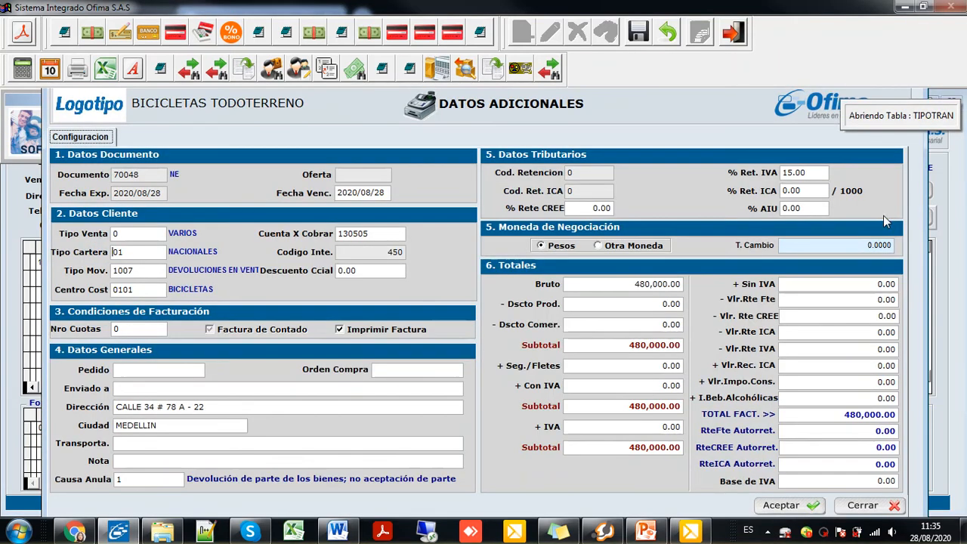
{"action": "left_click_drag", "start_coordinate": [133, 478], "coordinate": [105, 481]}
{"action": "type", "text": "1"}
{"action": "key", "text": "Return"}
{"action": "left_click", "coordinate": [116, 479]}
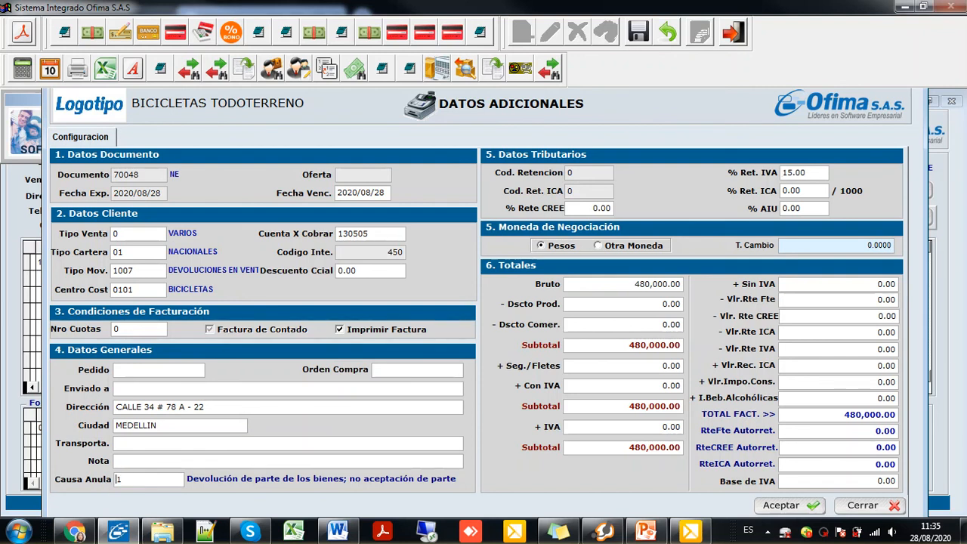
{"action": "key", "text": "Return"}
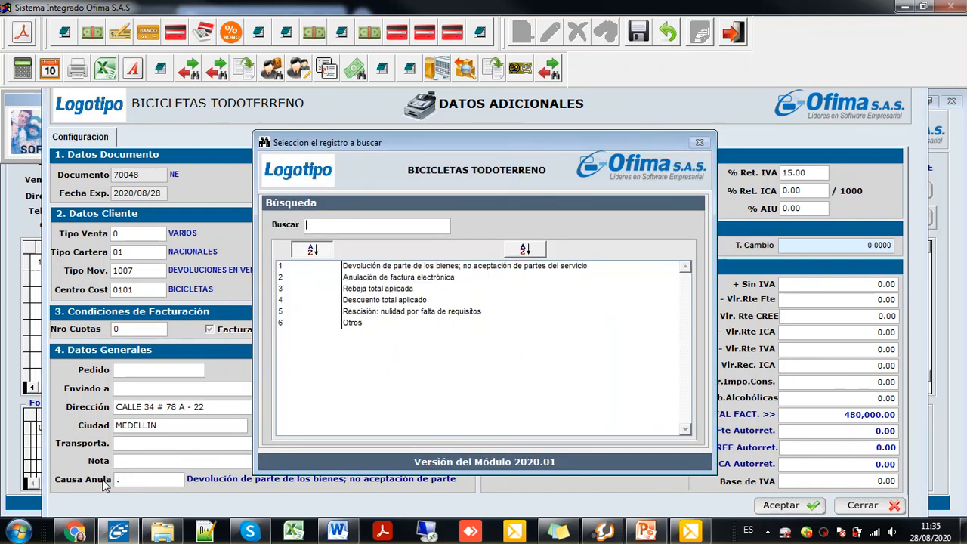
{"action": "double_click", "coordinate": [378, 266]}
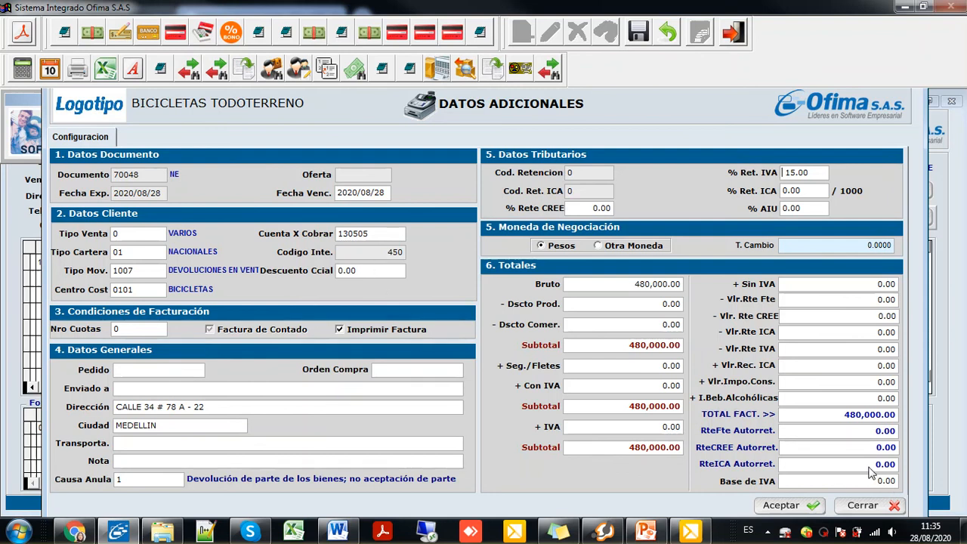
{"action": "left_click", "coordinate": [786, 505]}
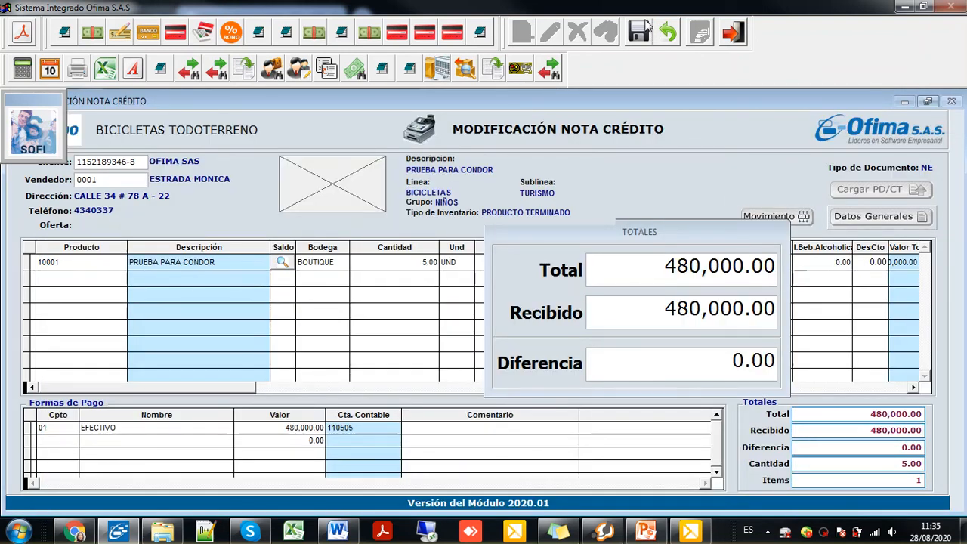
- Save the 480,000.00 credit note to submit it to DIAN, then close the print formats and document search without printing
{"action": "left_click", "coordinate": [638, 32]}
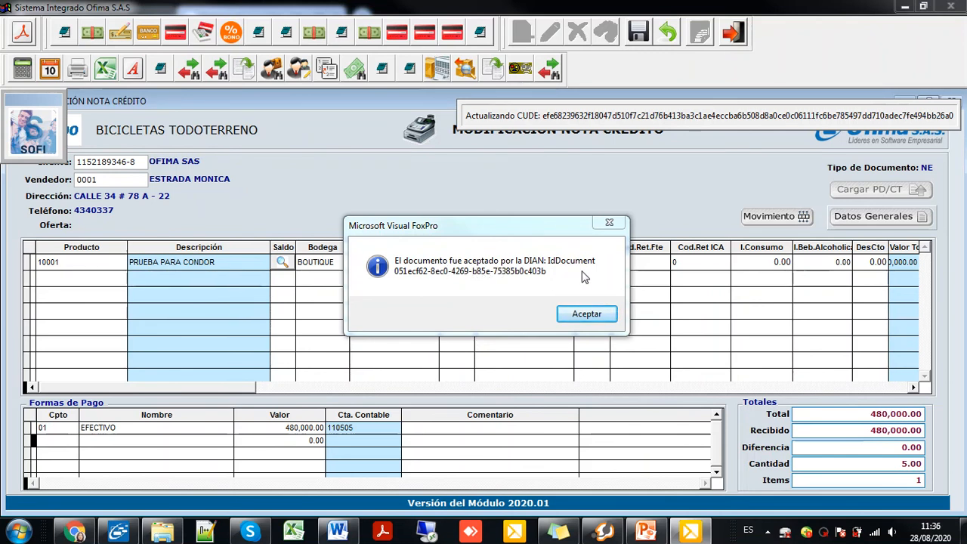
{"action": "left_click", "coordinate": [593, 315]}
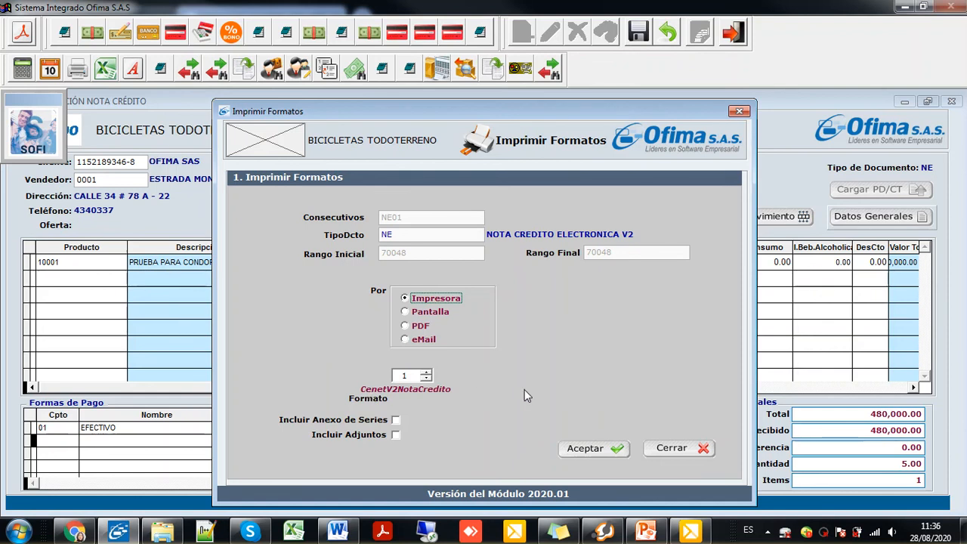
{"action": "left_click", "coordinate": [700, 449]}
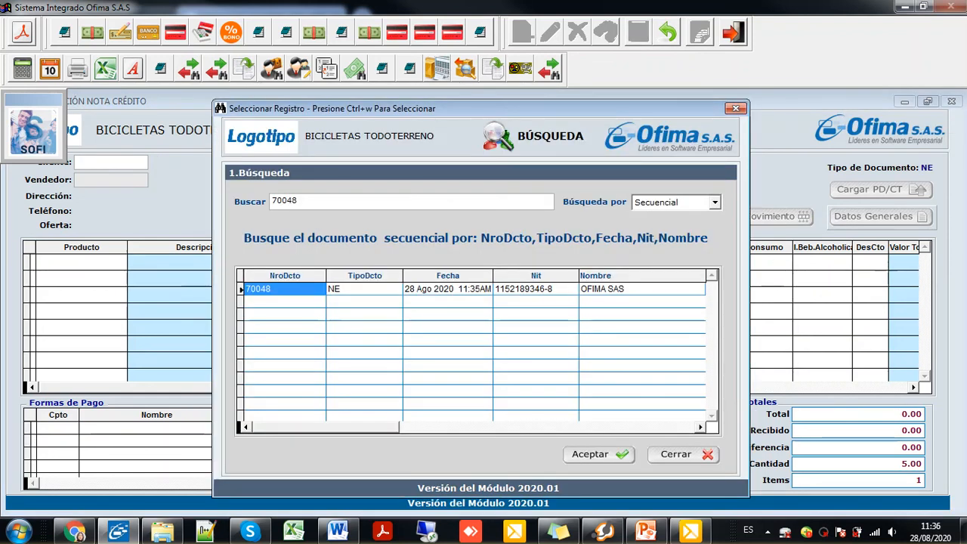
{"action": "left_click", "coordinate": [695, 462]}
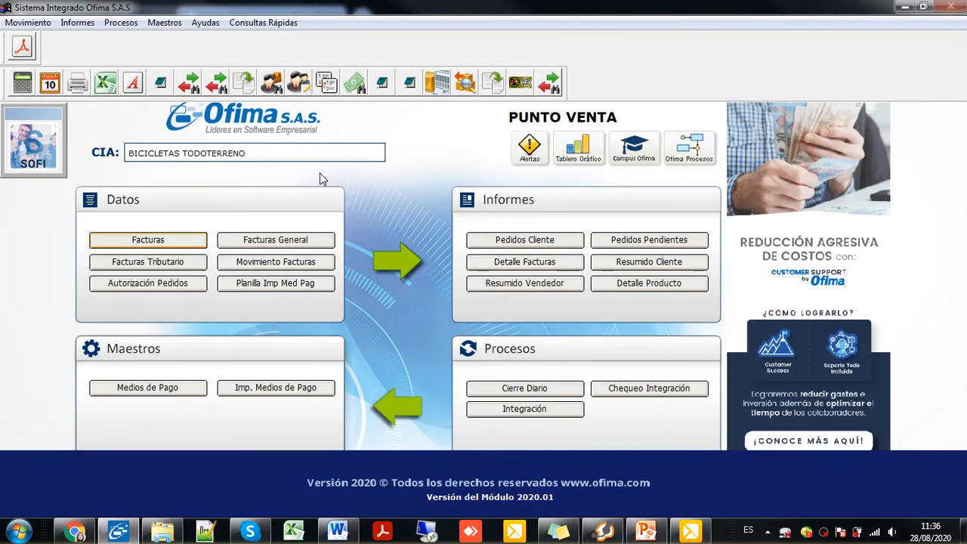
- Open the electronic invoicing XML generation process (Generar XML Facturación Electrónica) from the electronic media processes
{"action": "left_click", "coordinate": [161, 28]}
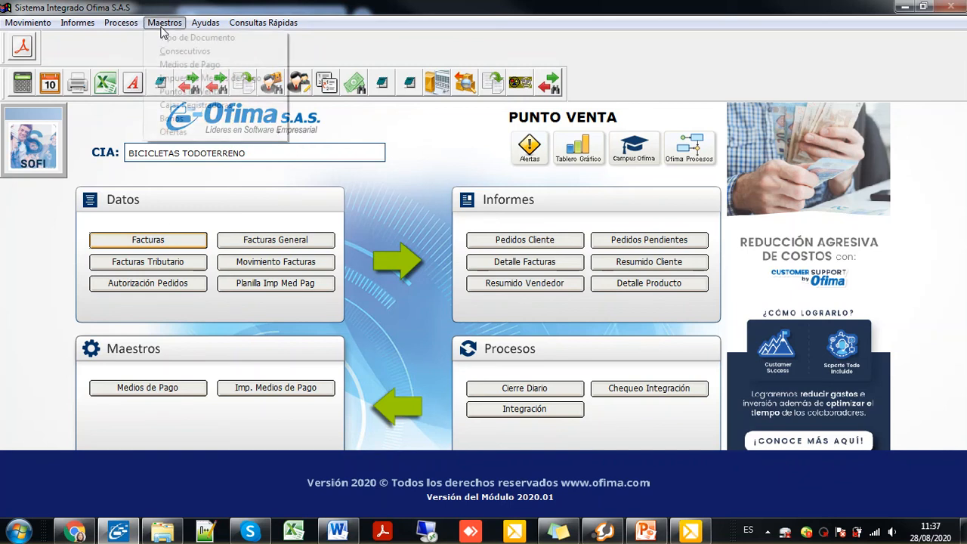
{"action": "mouse_move", "coordinate": [121, 22]}
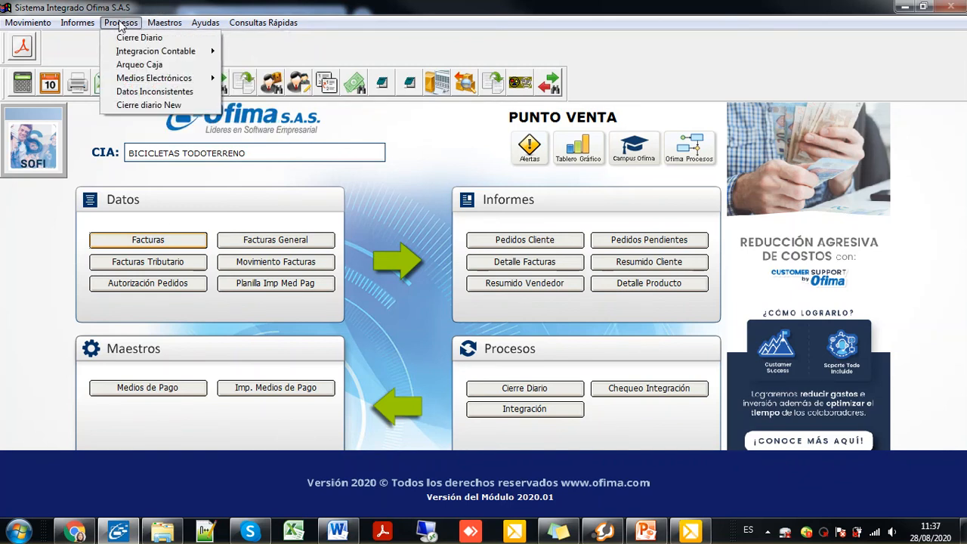
{"action": "mouse_move", "coordinate": [189, 79]}
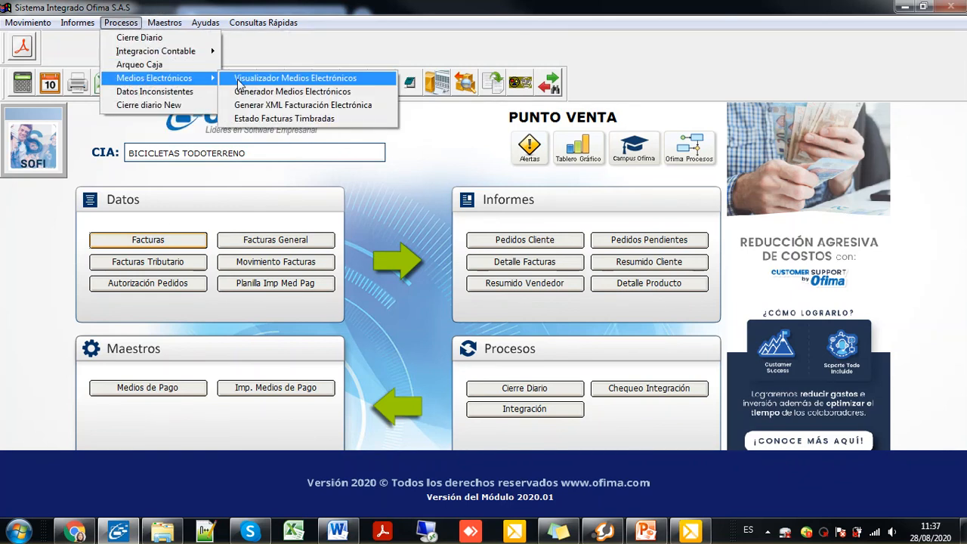
{"action": "left_click", "coordinate": [277, 105]}
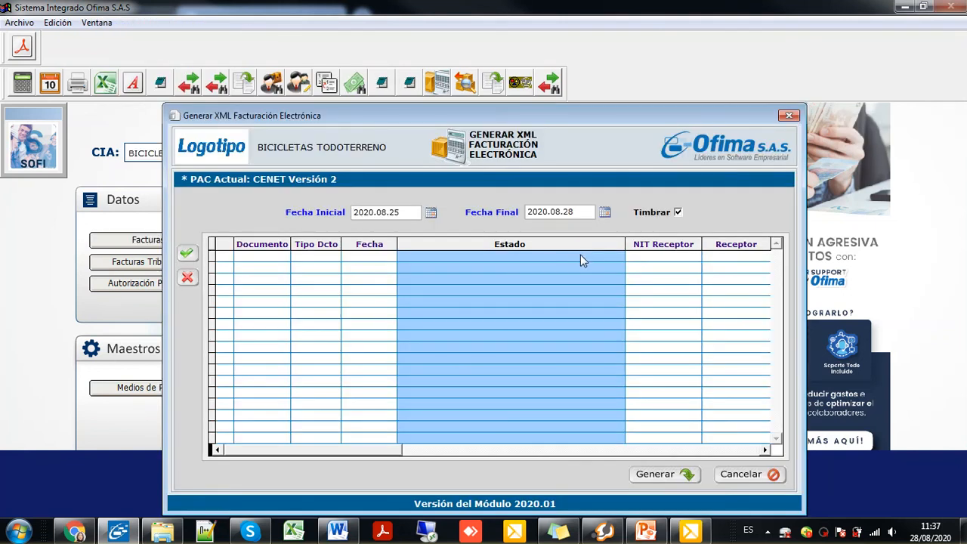